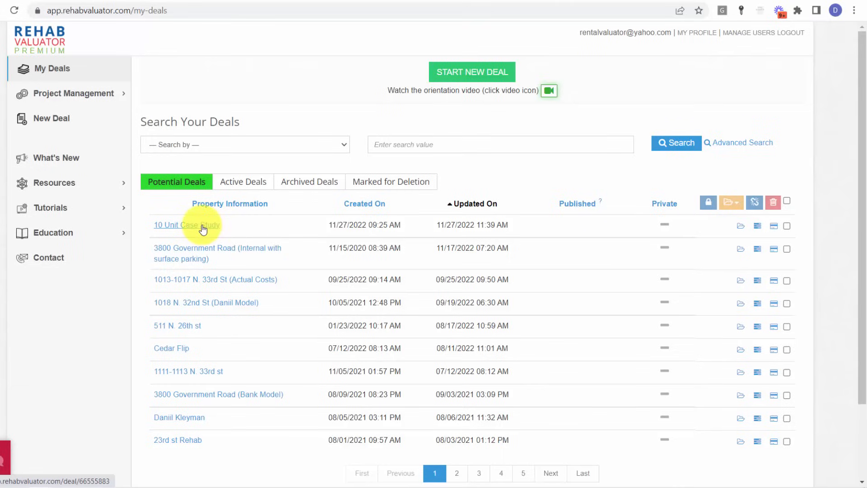
# - Open the 10 Unit Case Study deal and show its Rent / BRRRR analysis with the project type kept as Construction
pyautogui.click(203, 226)
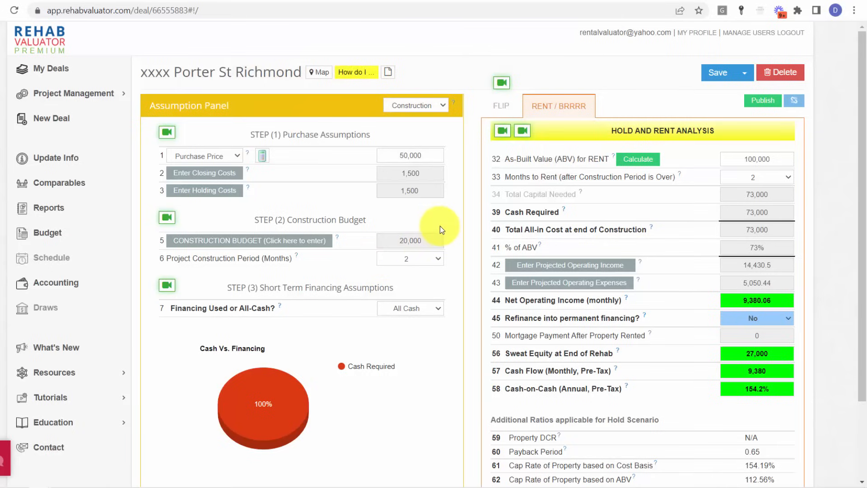
pyautogui.click(501, 113)
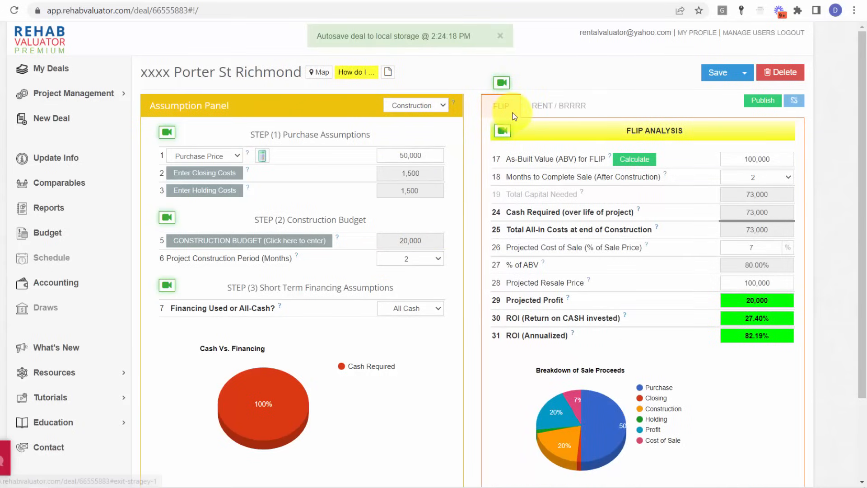
pyautogui.click(556, 114)
pyautogui.click(440, 107)
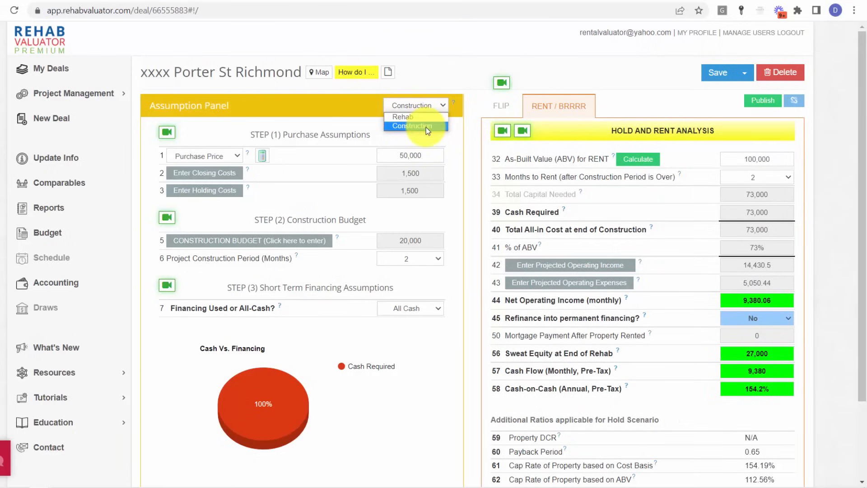
pyautogui.click(427, 128)
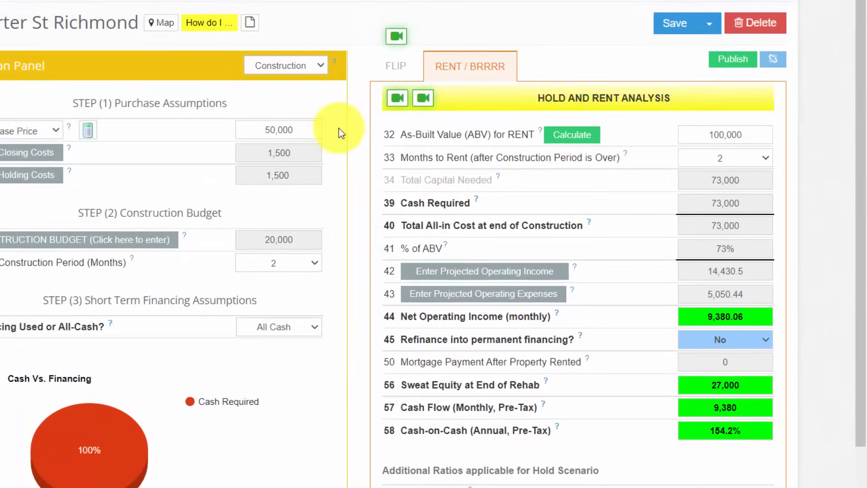
# - Review the projected operating income: the 1-bed and 2-bed unit rows, unit and square footage totals, vacancy loss and gross operating income
pyautogui.click(515, 273)
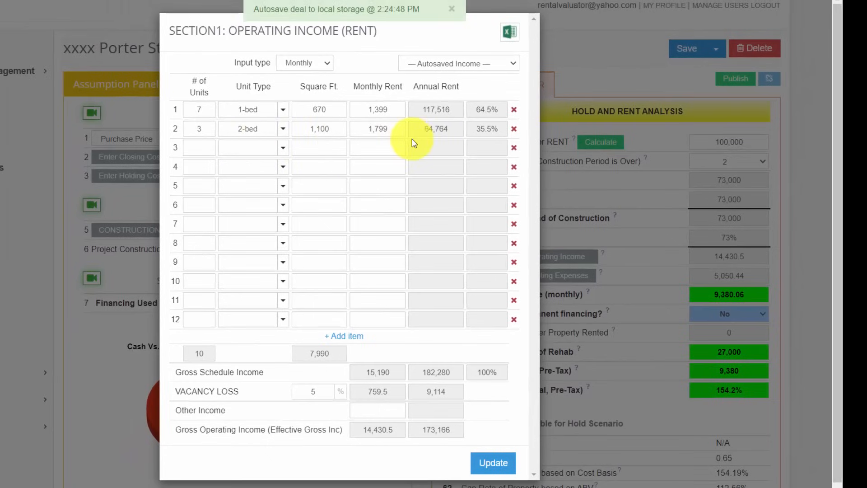
pyautogui.click(192, 108)
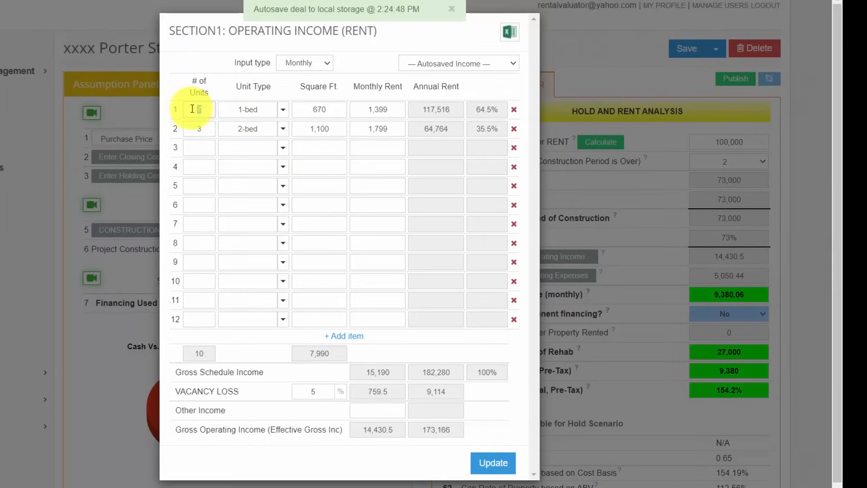
pyautogui.click(247, 110)
pyautogui.click(334, 111)
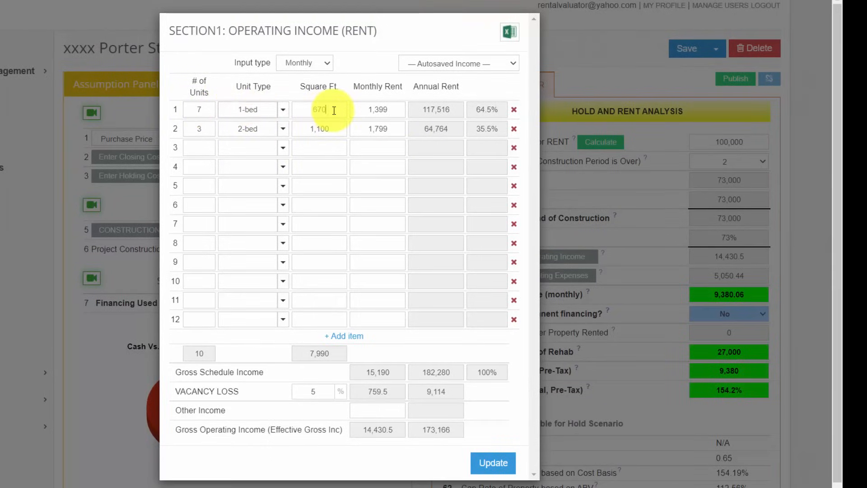
pyautogui.click(392, 112)
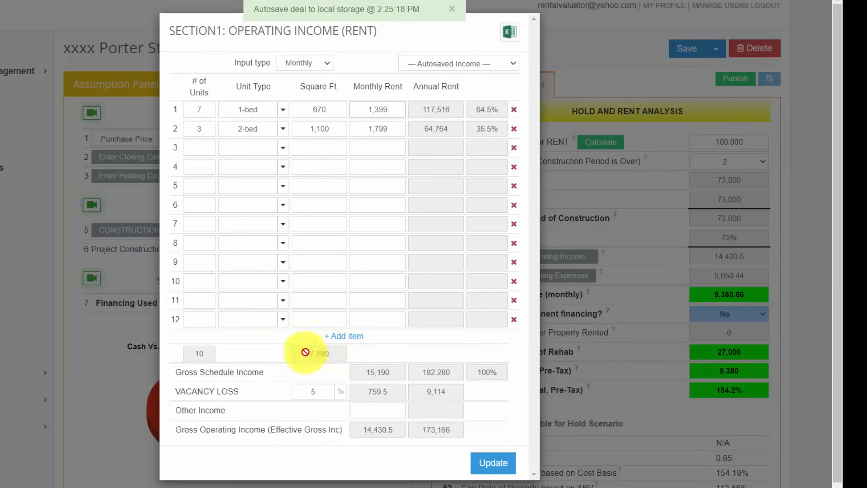
pyautogui.moveTo(331, 356); pyautogui.dragTo(303, 354)
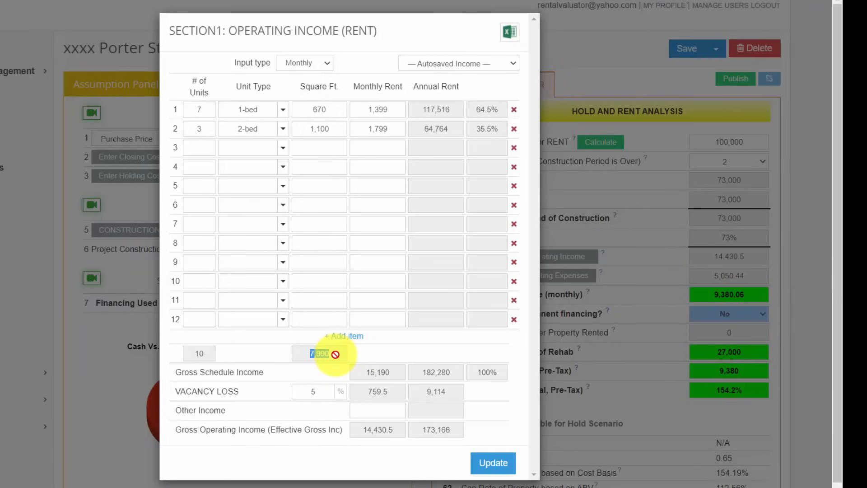
pyautogui.moveTo(211, 353); pyautogui.dragTo(188, 351)
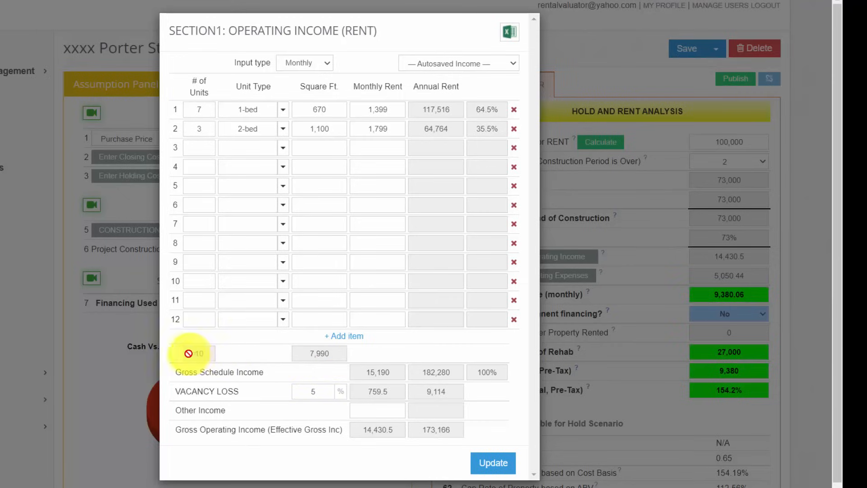
pyautogui.click(317, 386)
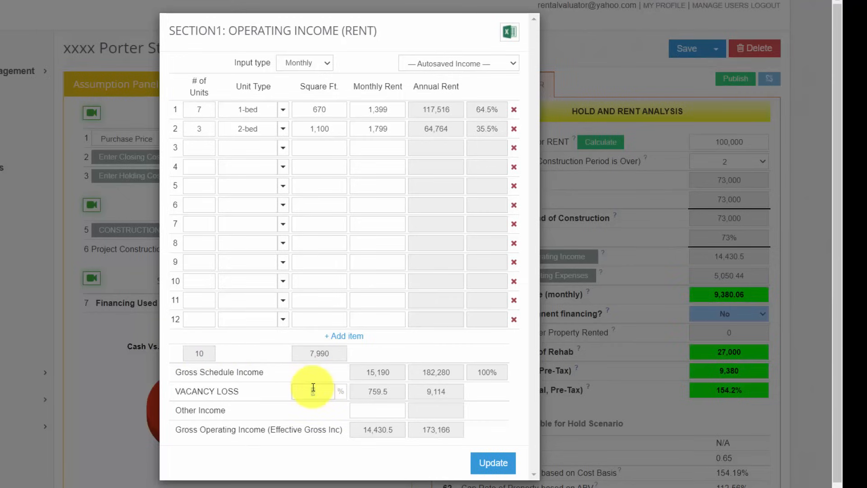
pyautogui.doubleClick(315, 389)
pyautogui.moveTo(404, 426); pyautogui.dragTo(359, 426)
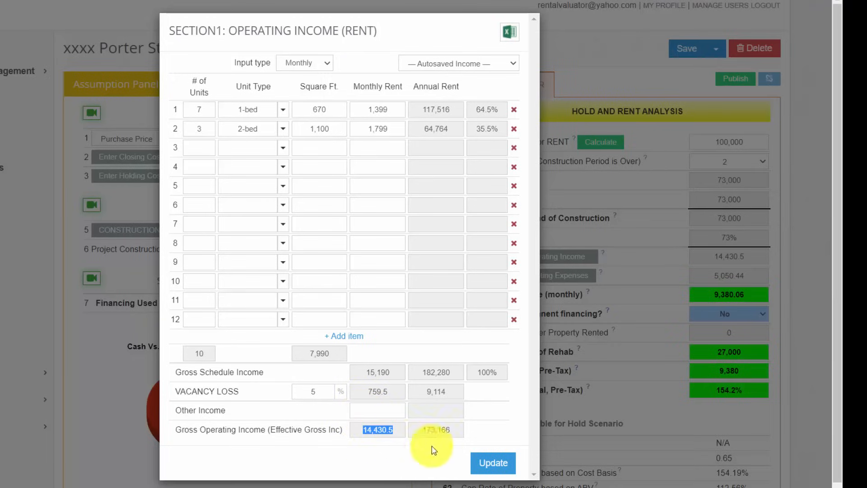
pyautogui.click(494, 469)
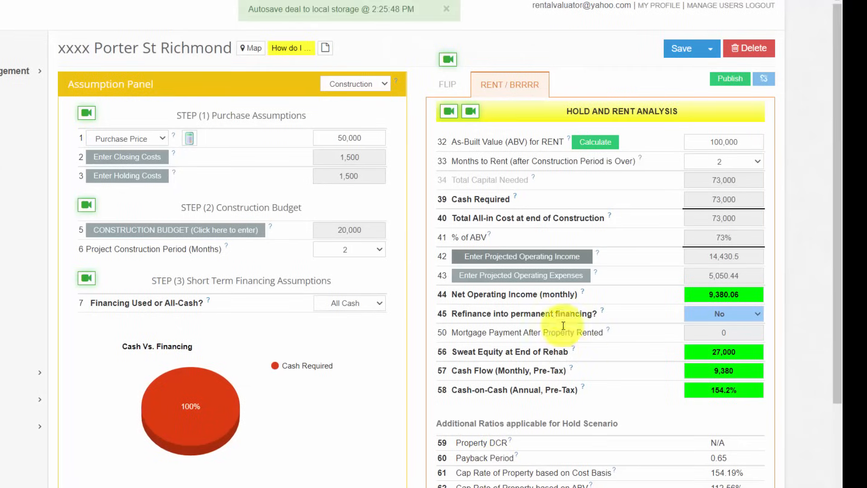
# - Review the projected operating expenses and the available input types, keeping Total Monthly
pyautogui.click(544, 275)
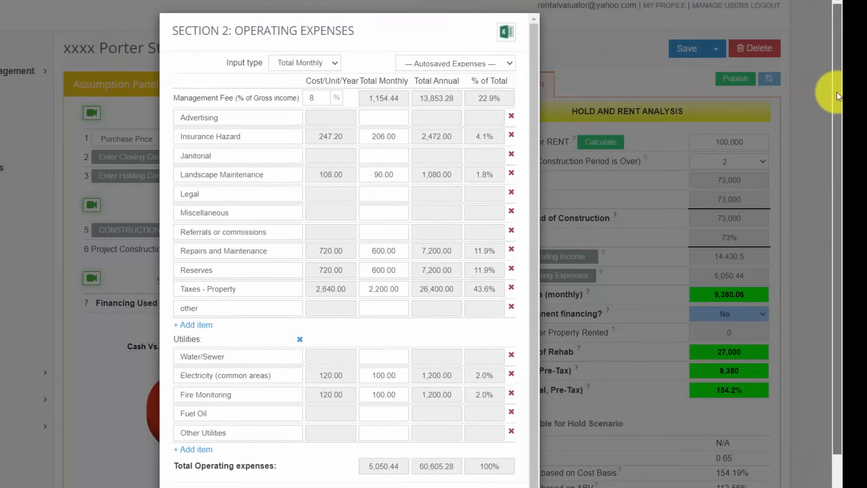
pyautogui.moveTo(835, 93); pyautogui.dragTo(836, 118)
pyautogui.click(324, 36)
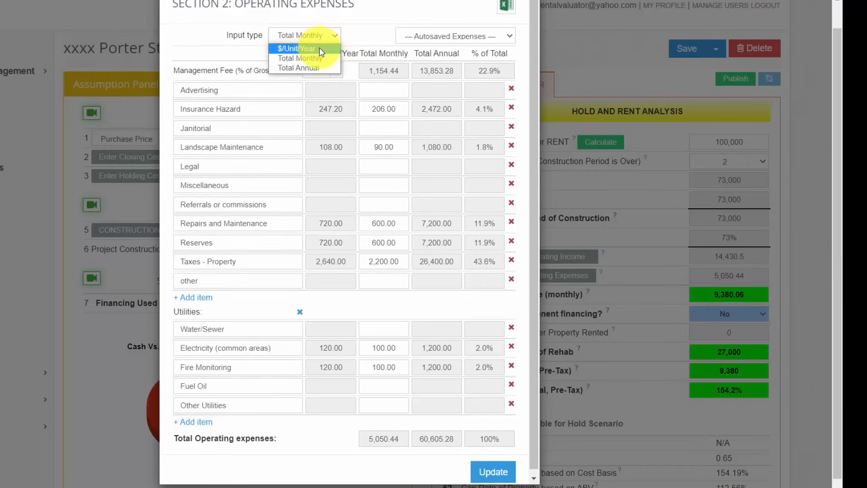
pyautogui.click(348, 39)
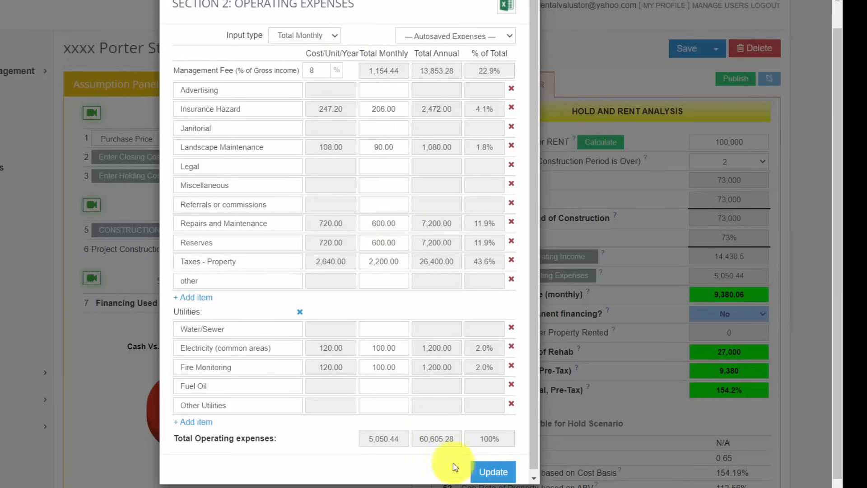
pyautogui.click(499, 474)
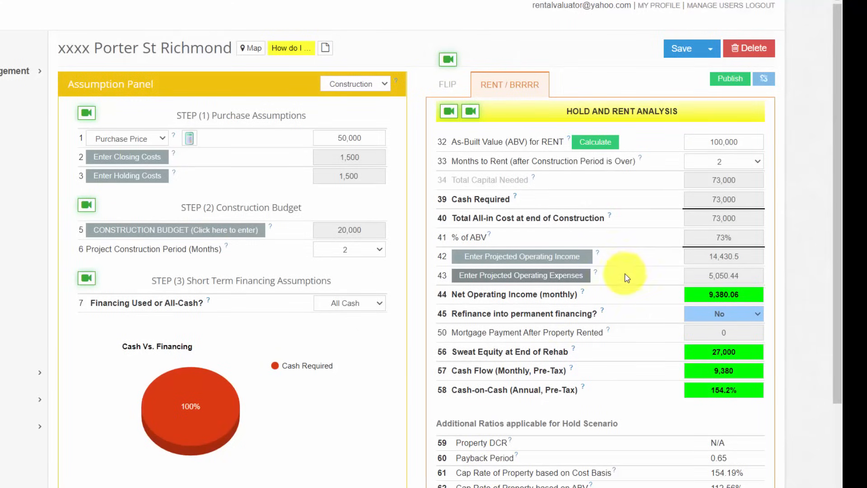
# - Examine the monthly net operating income, the as-built value for rent and the cap rate based on ABV
pyautogui.moveTo(752, 296); pyautogui.dragTo(702, 299)
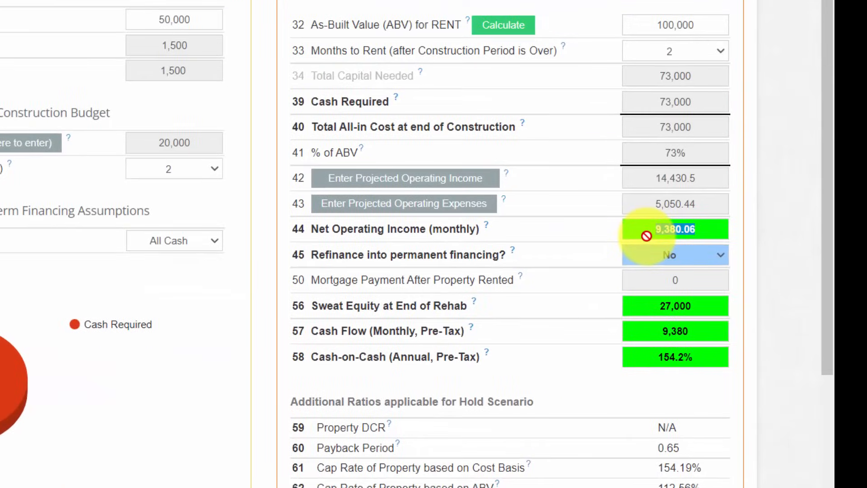
pyautogui.click(710, 234)
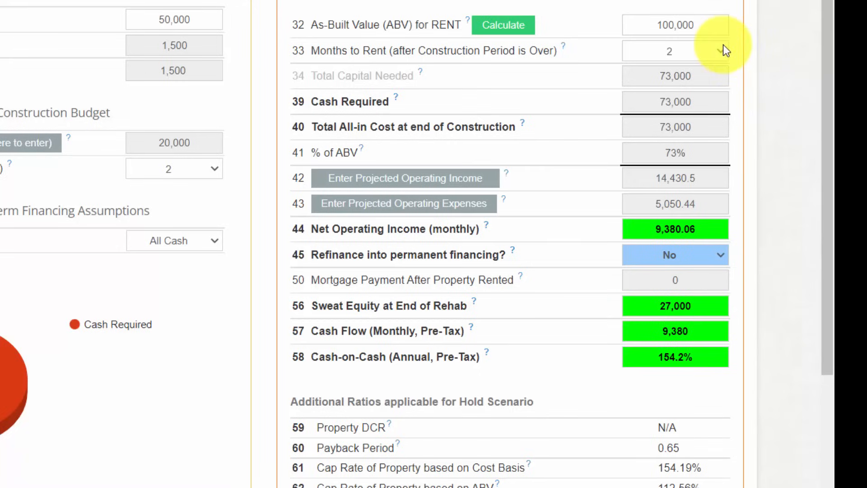
pyautogui.click(706, 21)
pyautogui.moveTo(706, 22); pyautogui.dragTo(654, 22)
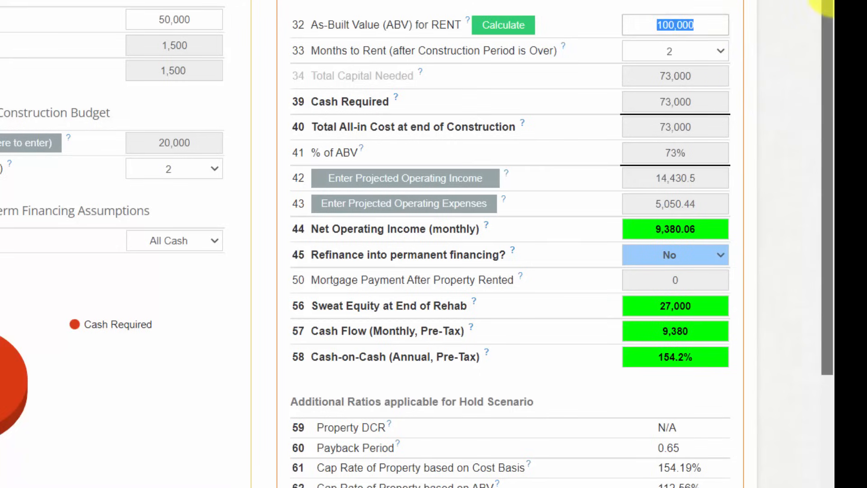
pyautogui.moveTo(827, 1); pyautogui.dragTo(827, 9)
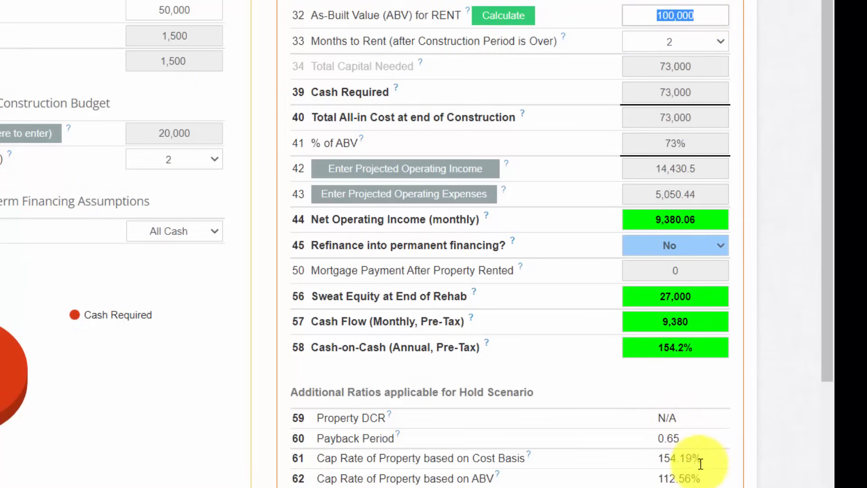
pyautogui.moveTo(700, 481); pyautogui.dragTo(643, 484)
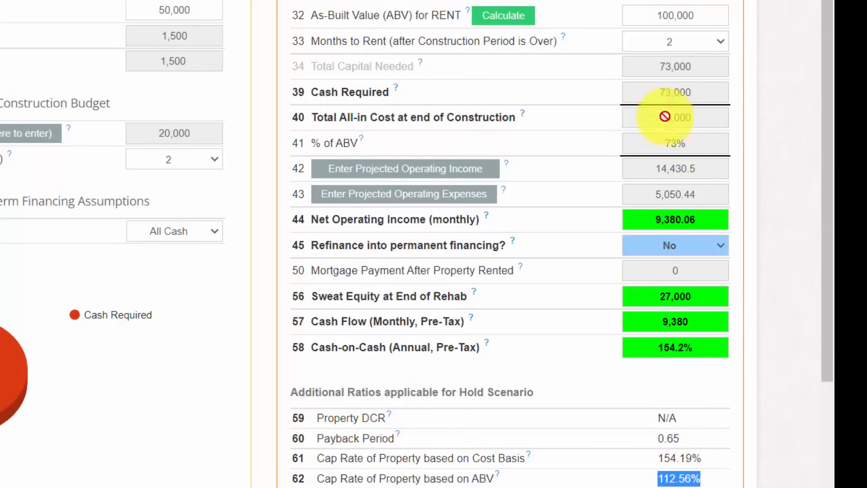
pyautogui.click(700, 16)
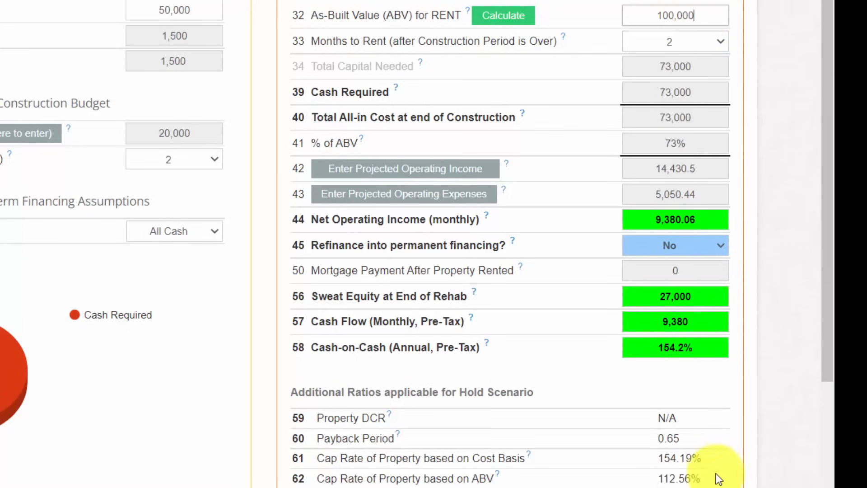
pyautogui.moveTo(717, 478); pyautogui.dragTo(650, 481)
# - Set the as-built value for rent to 2,000,000 and check the cap rate based on ABV
pyautogui.doubleClick(698, 23)
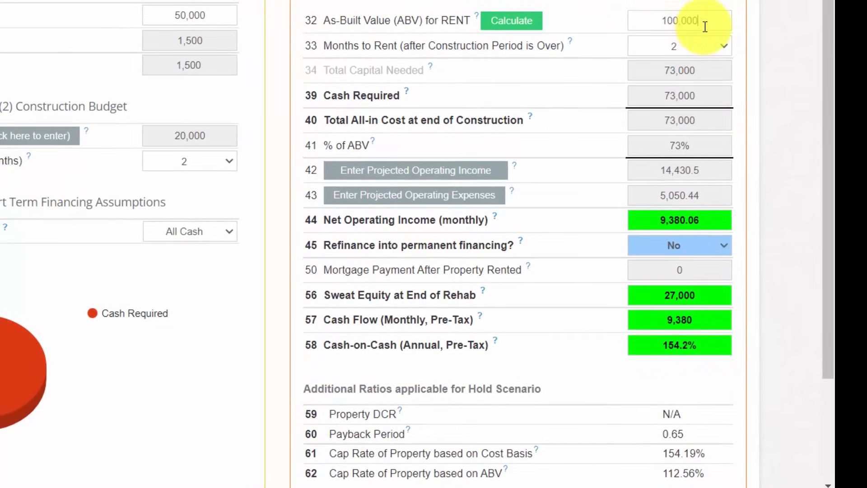
pyautogui.write('200')
pyautogui.write('00000')
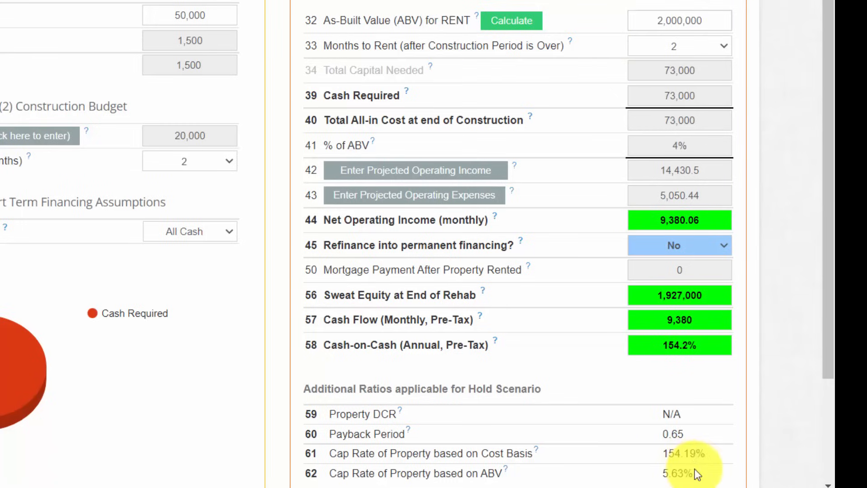
pyautogui.moveTo(695, 474); pyautogui.dragTo(661, 474)
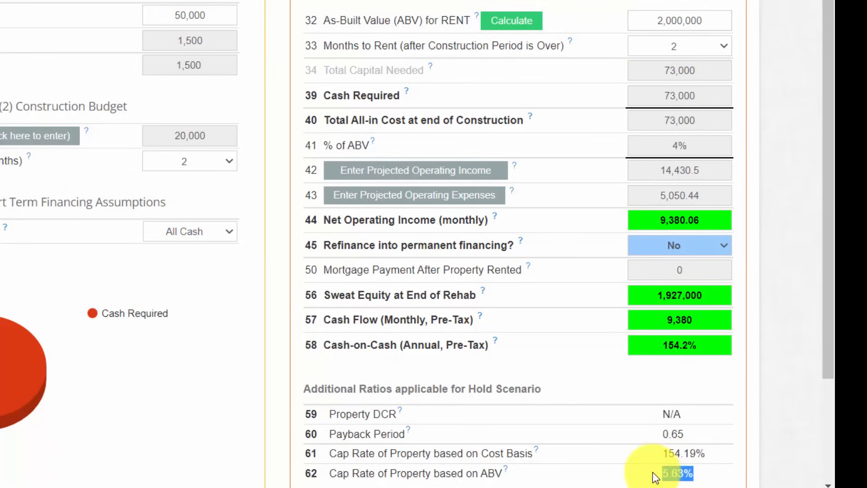
# - Set the as-built value for rent to 2,250,000 and compare it with the monthly net operating income
pyautogui.click(704, 22)
pyautogui.moveTo(703, 22); pyautogui.dragTo(630, 20)
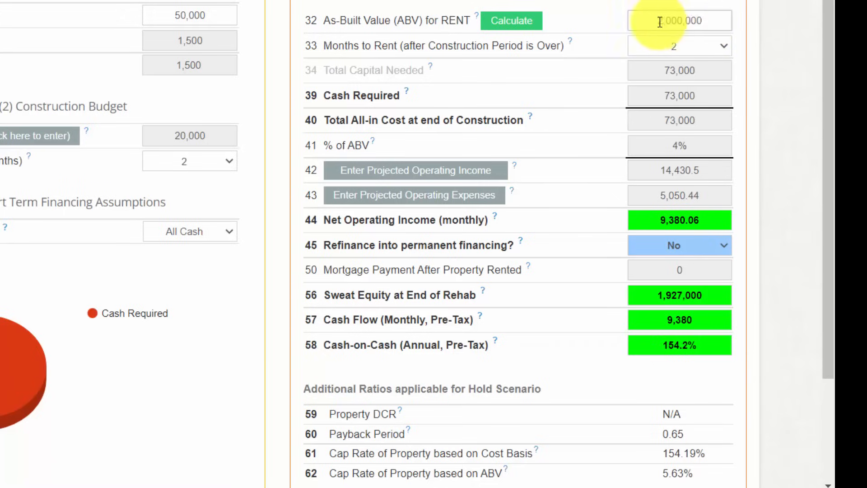
pyautogui.write('2,250,000')
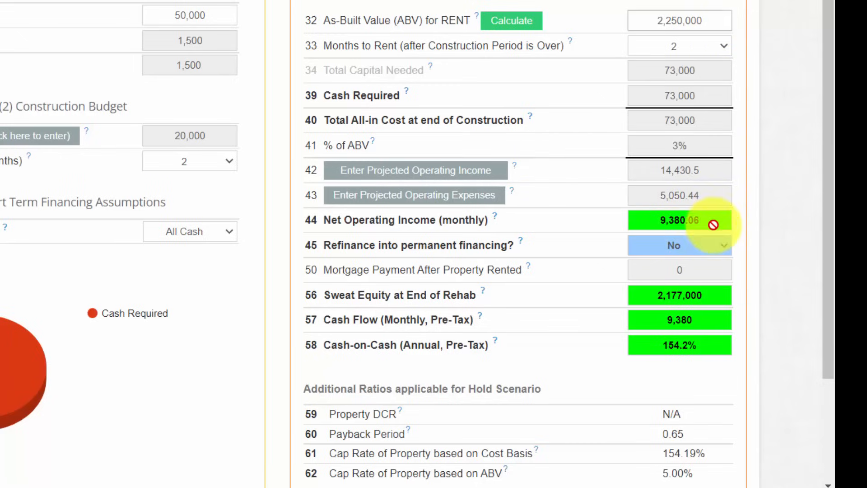
pyautogui.moveTo(712, 222); pyautogui.dragTo(629, 222)
pyautogui.moveTo(712, 23); pyautogui.dragTo(654, 23)
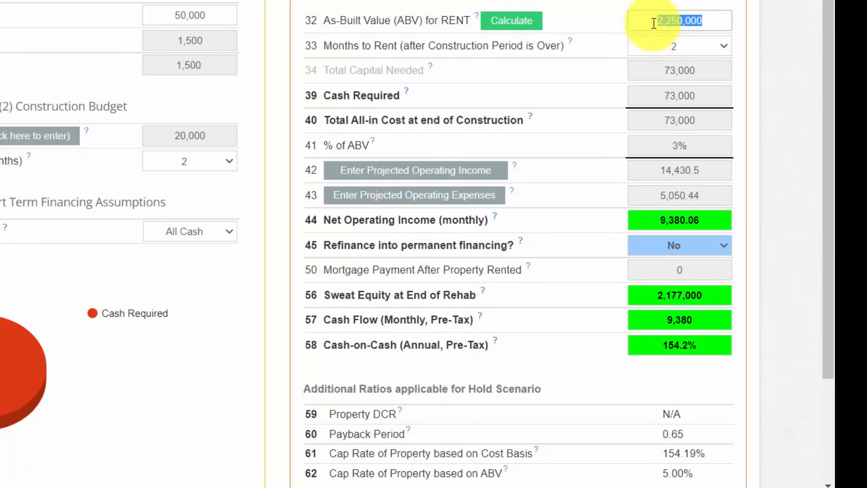
pyautogui.click(604, 8)
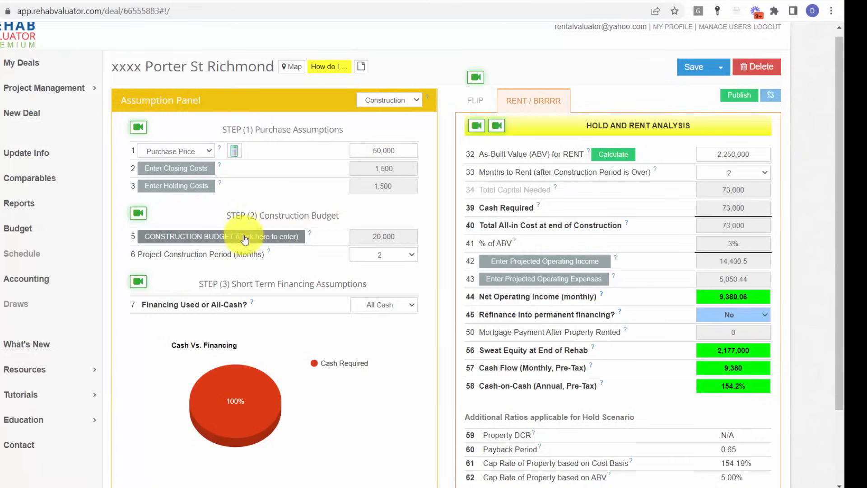
# - Open the construction budget in Step 2 and set the lump sum budget to 1,360,000
pyautogui.moveTo(340, 216); pyautogui.dragTo(238, 212)
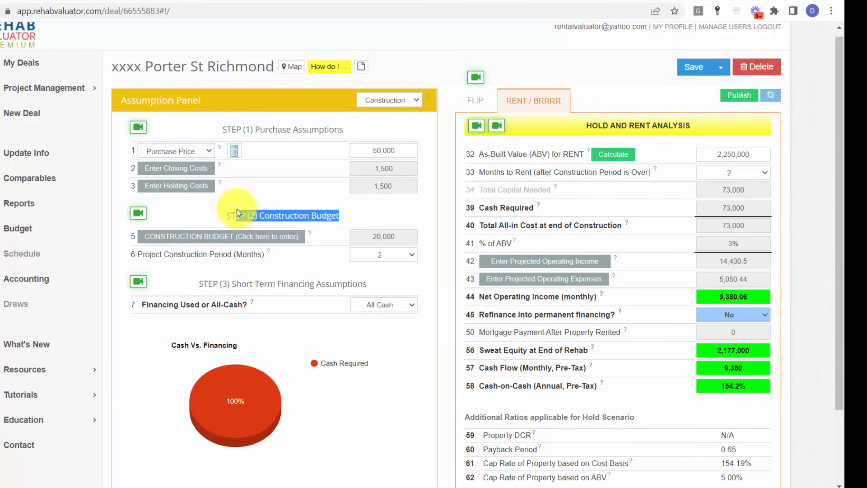
pyautogui.click(205, 211)
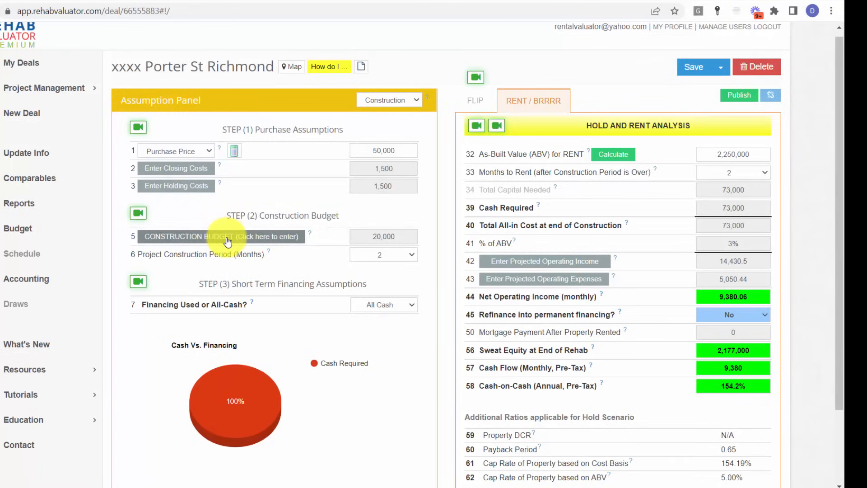
pyautogui.click(228, 242)
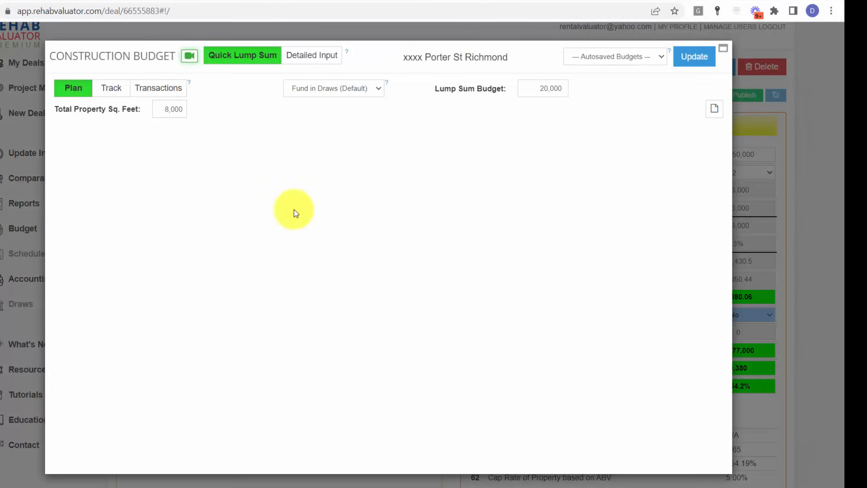
pyautogui.click(530, 87)
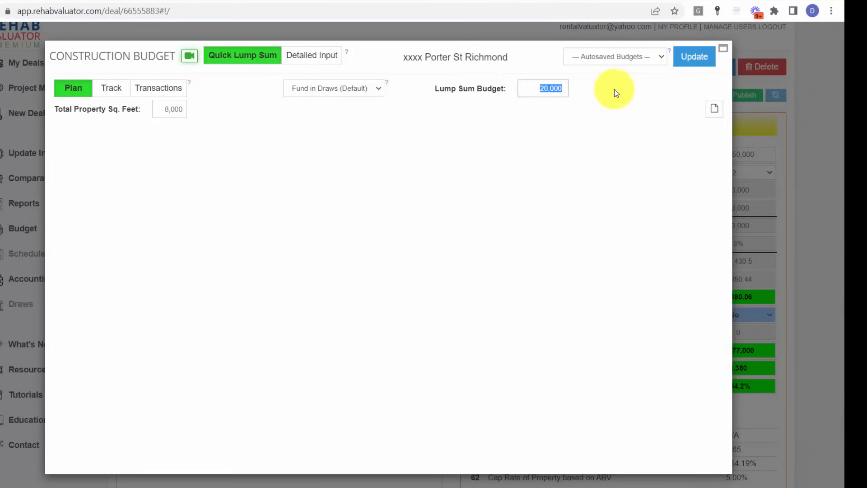
pyautogui.write('1,360,')
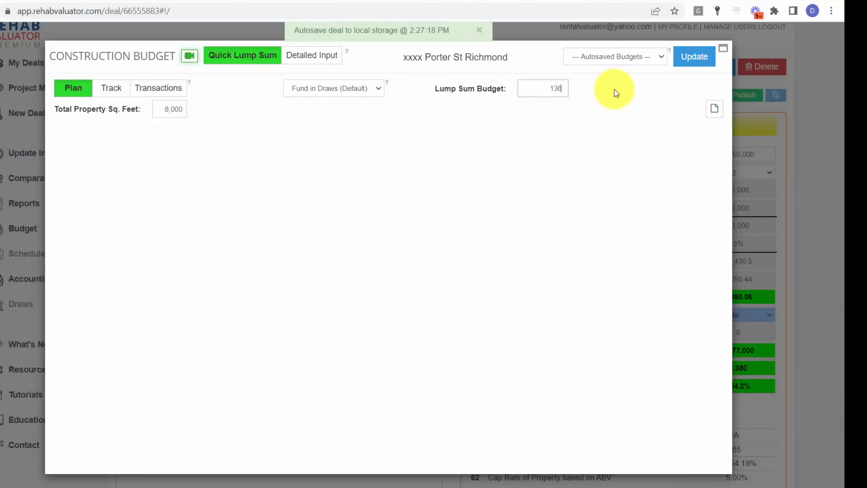
pyautogui.write('000')
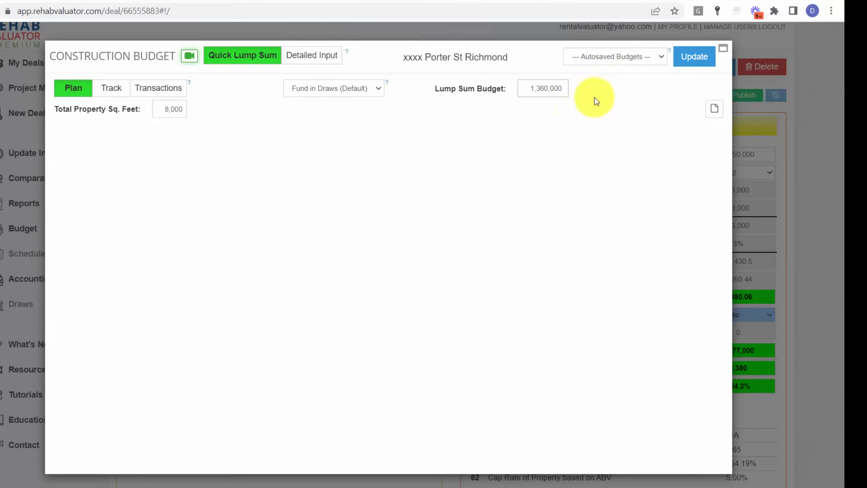
# - Switch the construction budget to Detailed Input and name the Soft Costs budget group Planning and engineer
pyautogui.click(325, 59)
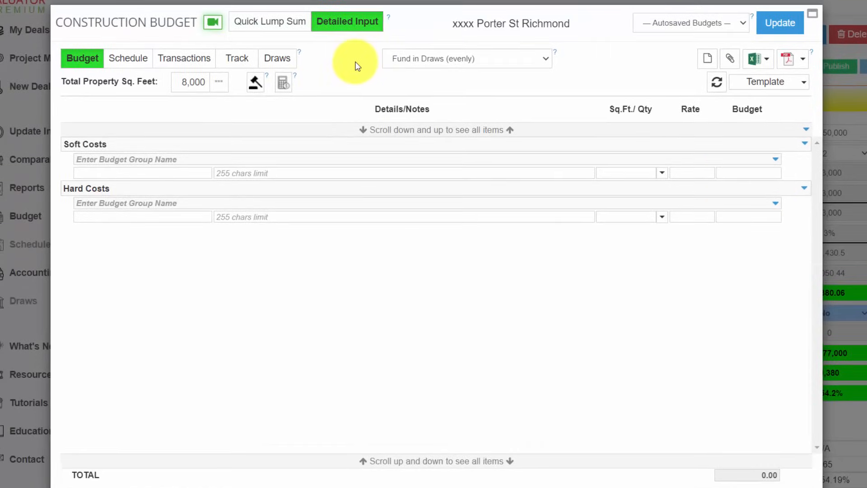
pyautogui.moveTo(69, 160)
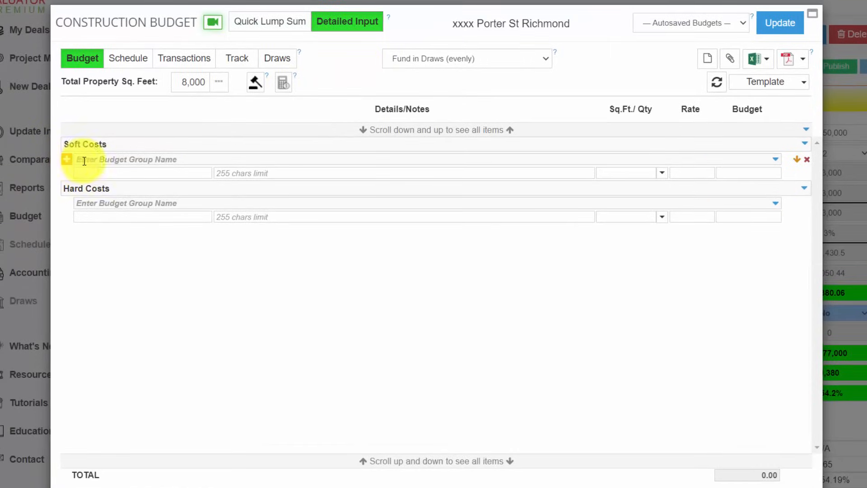
pyautogui.click(89, 160)
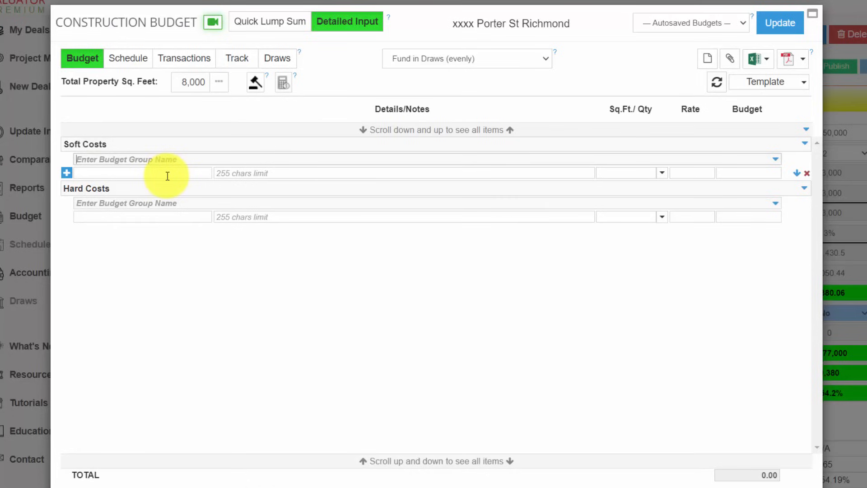
pyautogui.write('Plannin')
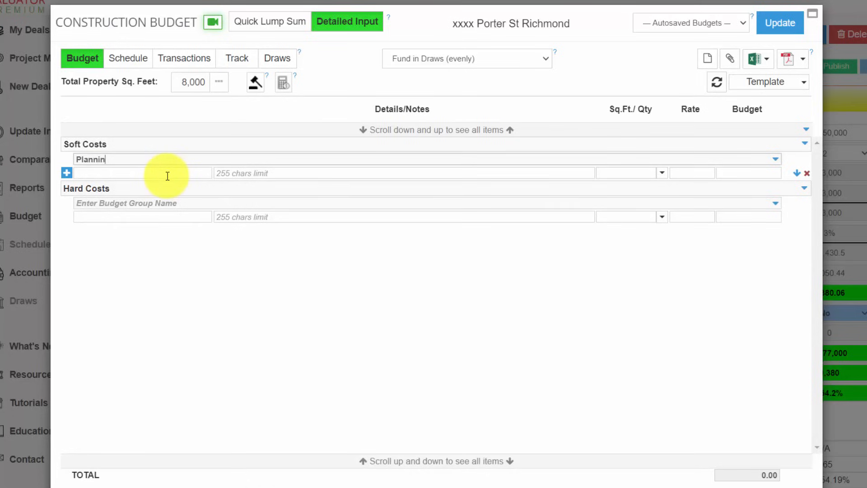
pyautogui.write('g and engineer')
# - Enter an Architectural item under Planning and engineer, based on Total Sq.Ft. at a rate of 3
pyautogui.click(166, 176)
pyautogui.write('Ar')
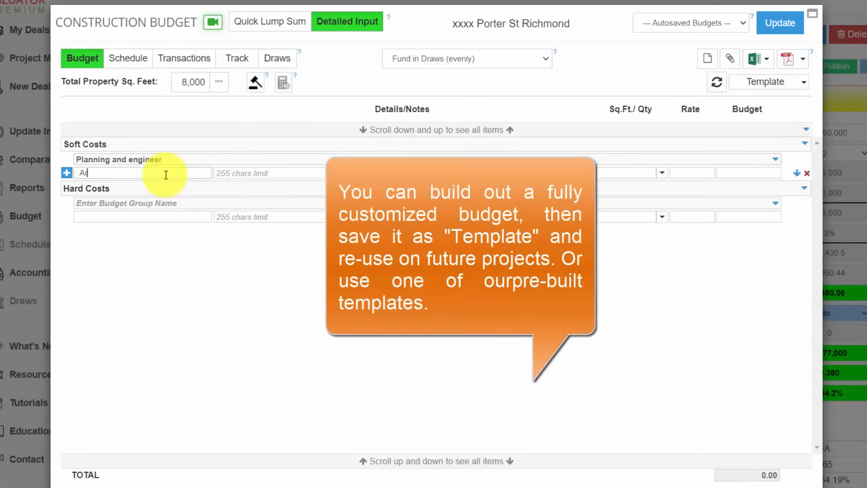
pyautogui.write('chitectural')
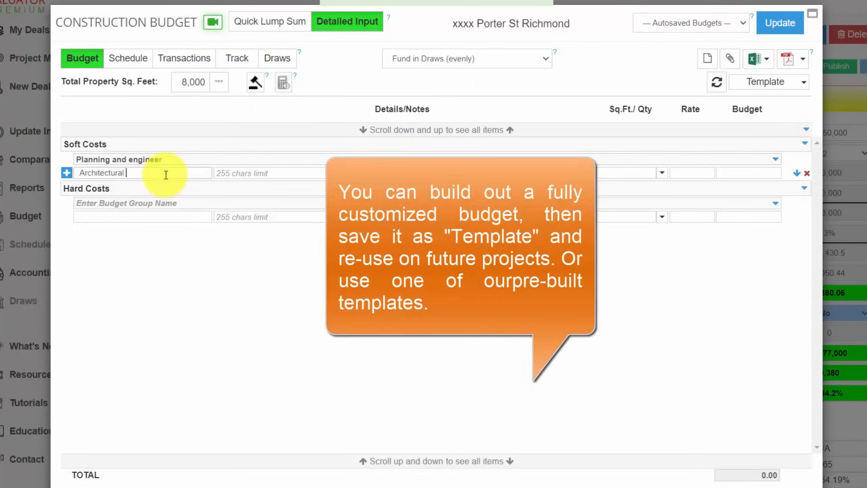
pyautogui.click(662, 172)
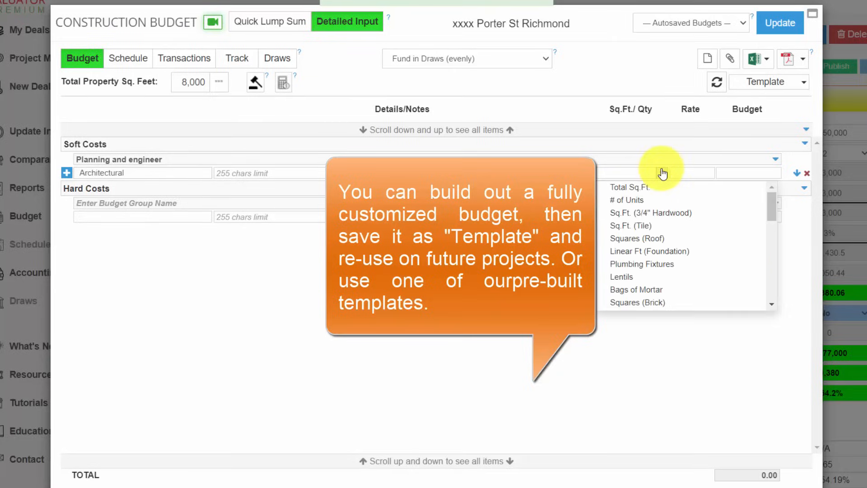
pyautogui.click(641, 190)
pyautogui.click(683, 172)
pyautogui.write('3')
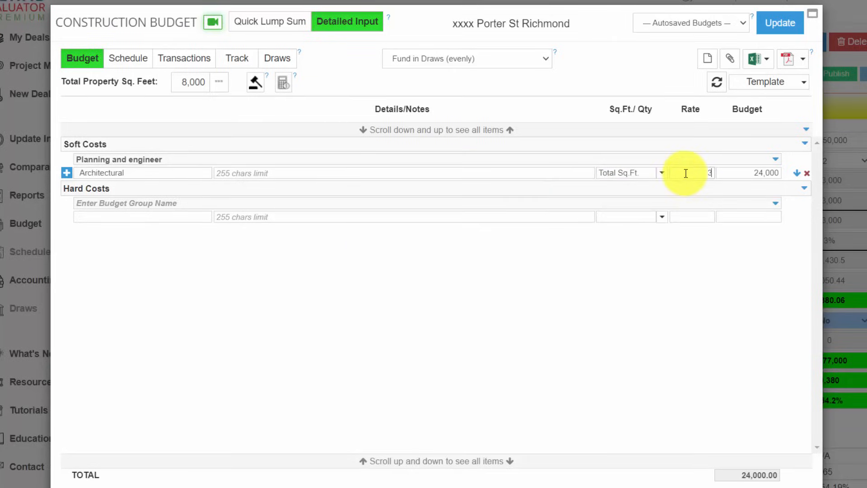
# - Add an MEP item below Architectural, based on Total Sq.Ft. at a rate of 1.5
pyautogui.click(67, 172)
pyautogui.click(98, 187)
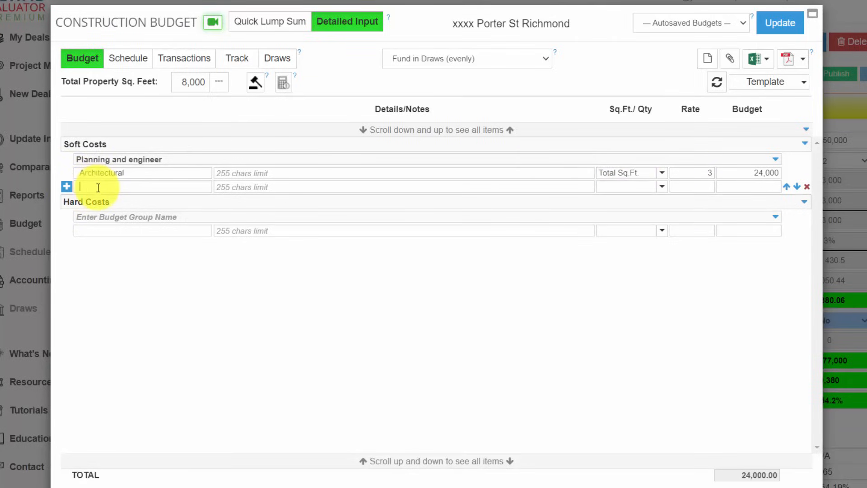
pyautogui.write('MEP')
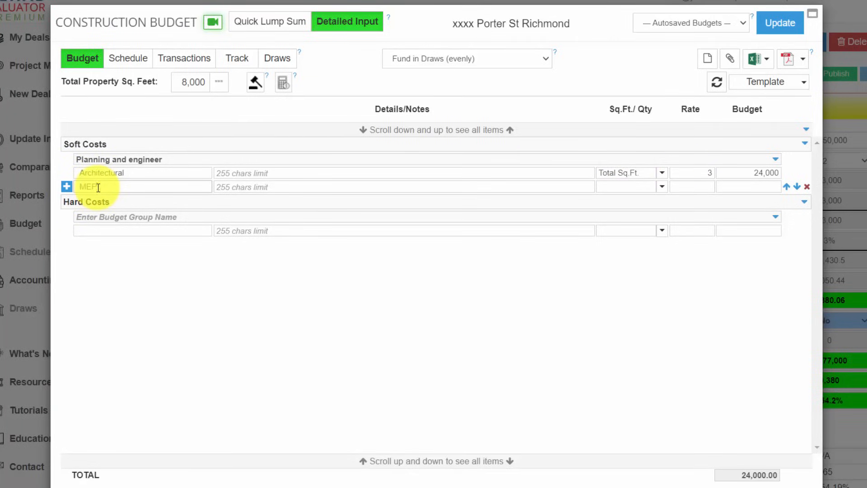
pyautogui.click(662, 187)
pyautogui.click(655, 202)
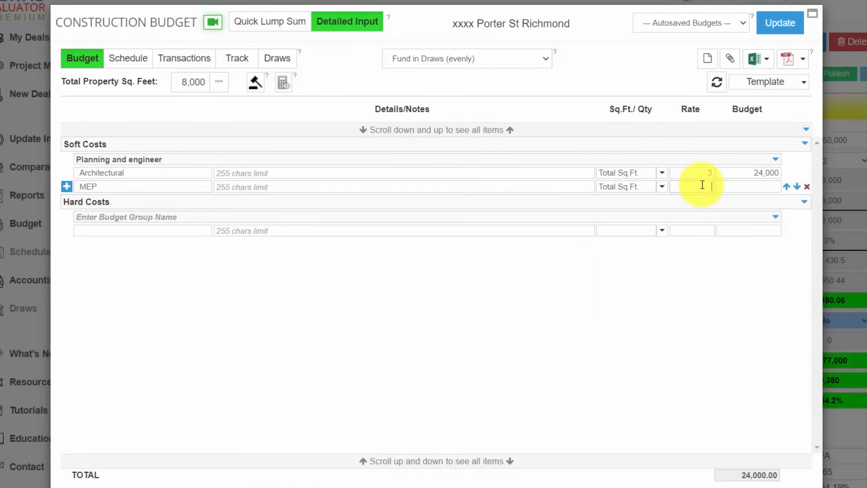
pyautogui.write('1.5')
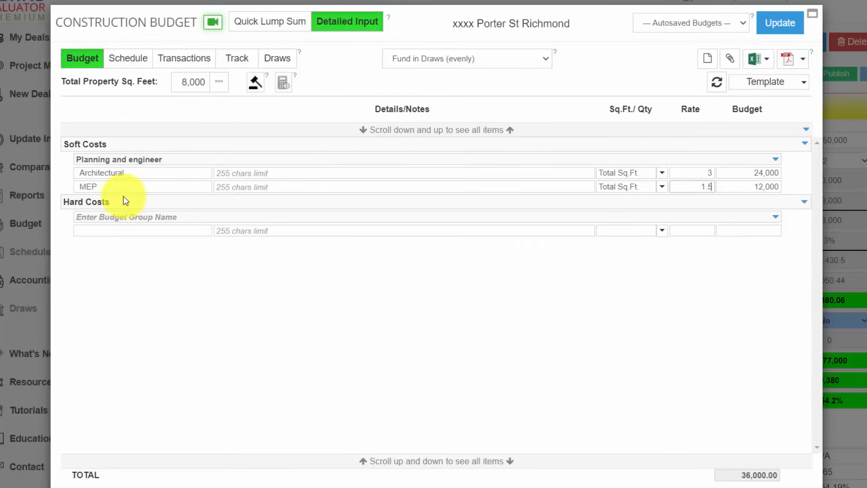
# - Name the Hard Costs budget group Site and enter Site clearing as its first item
pyautogui.click(102, 217)
pyautogui.write('Site')
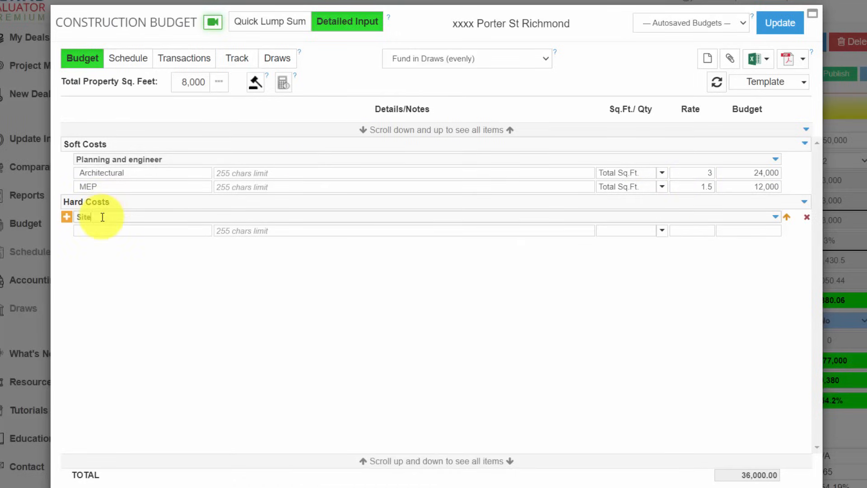
pyautogui.click(103, 229)
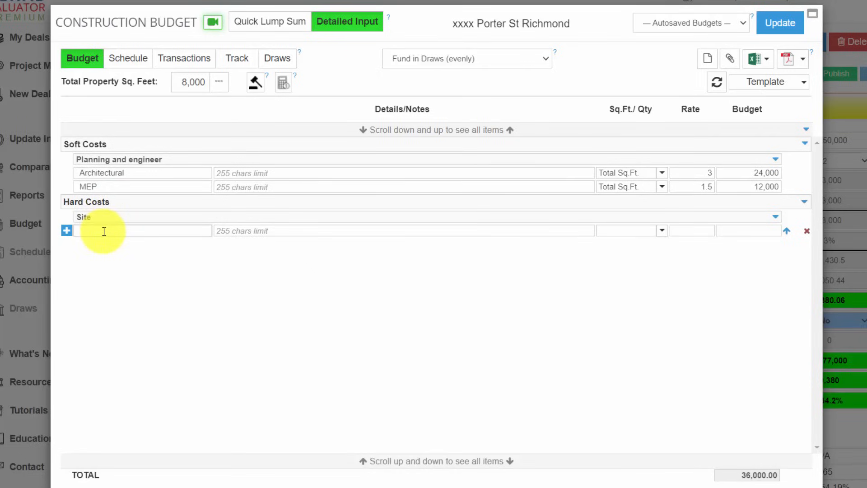
pyautogui.write('Site clearing')
# - Add three rows below Site clearing and name the first of them Utilities
pyautogui.click(66, 231)
pyautogui.click(66, 231)
pyautogui.click(67, 231)
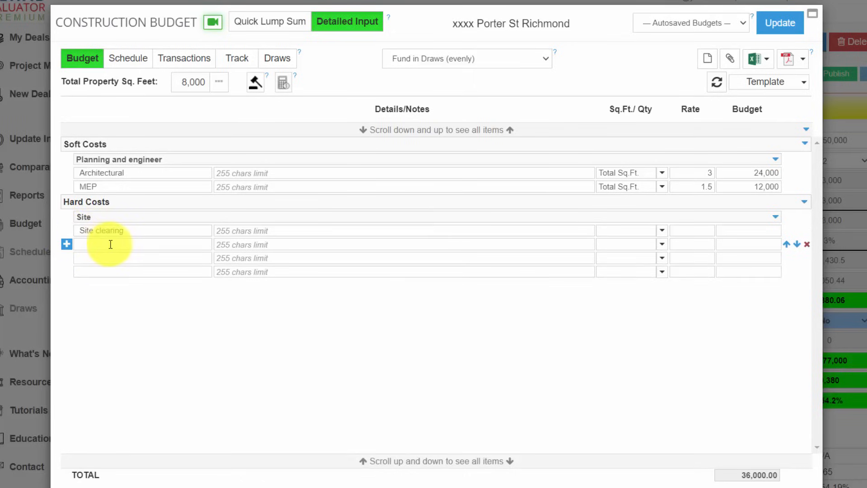
pyautogui.click(111, 244)
pyautogui.write('Utilities')
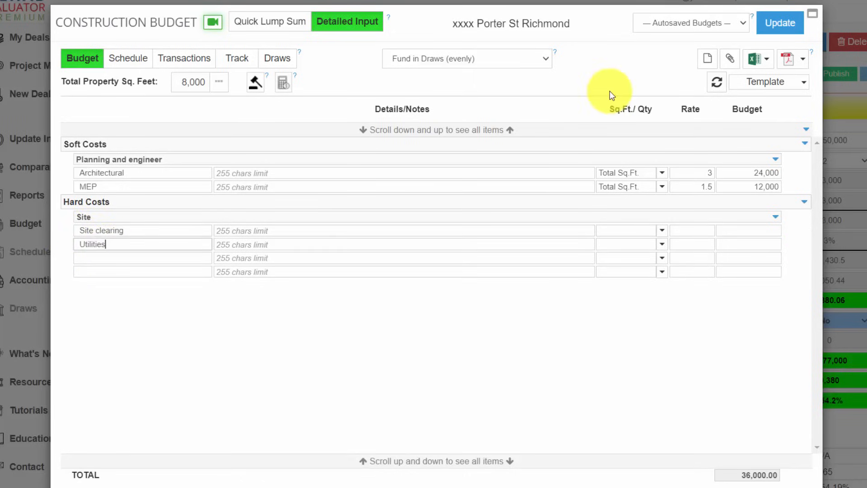
# - Load the saved budget template Multi-Fam (based on Q St) 4-24-22 and hide the bid columns
pyautogui.click(765, 84)
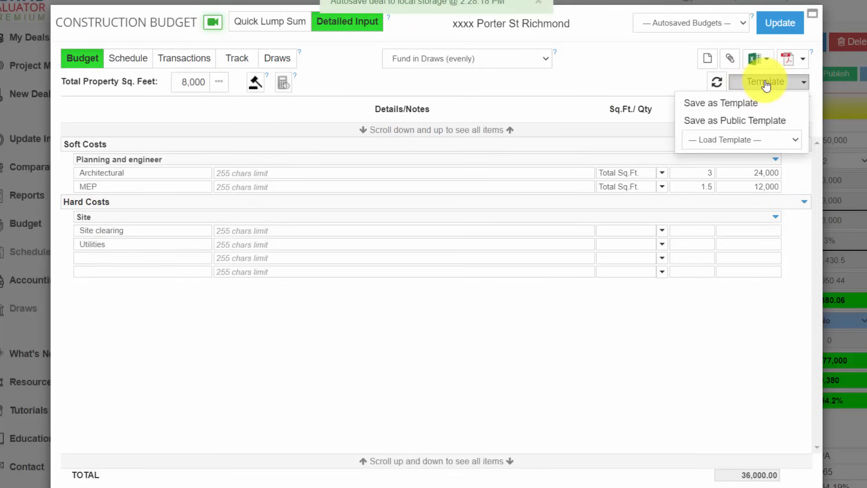
pyautogui.click(750, 140)
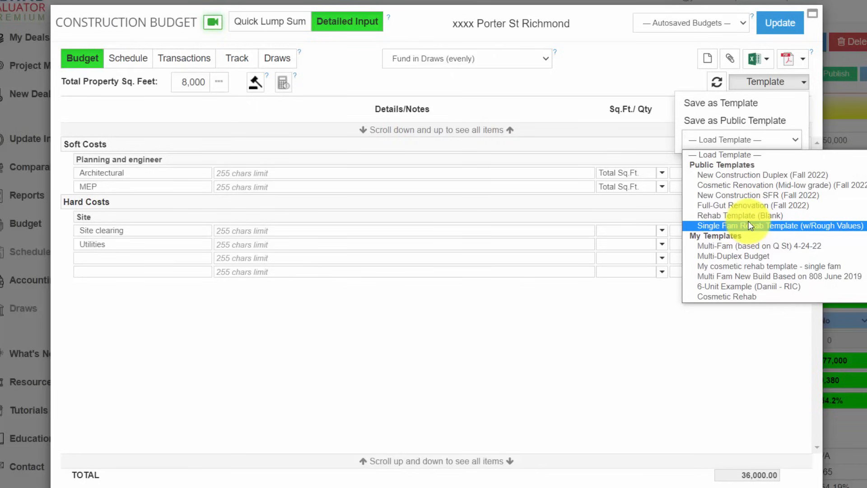
pyautogui.click(754, 247)
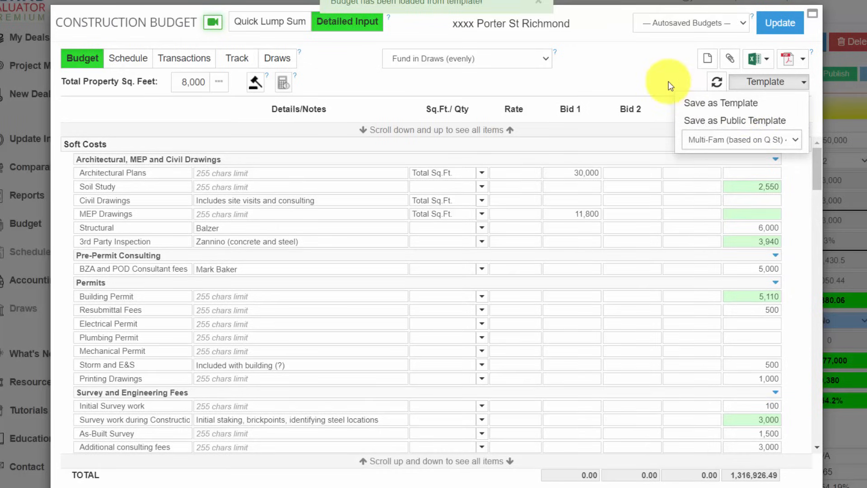
pyautogui.click(669, 85)
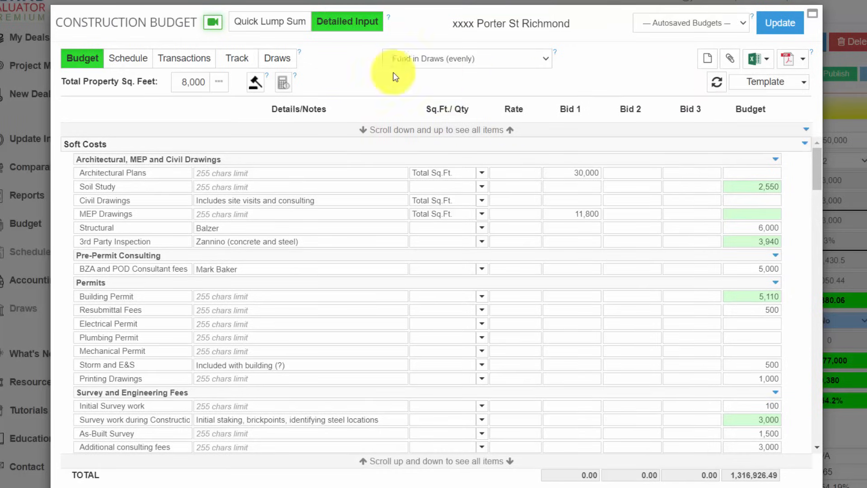
pyautogui.click(255, 83)
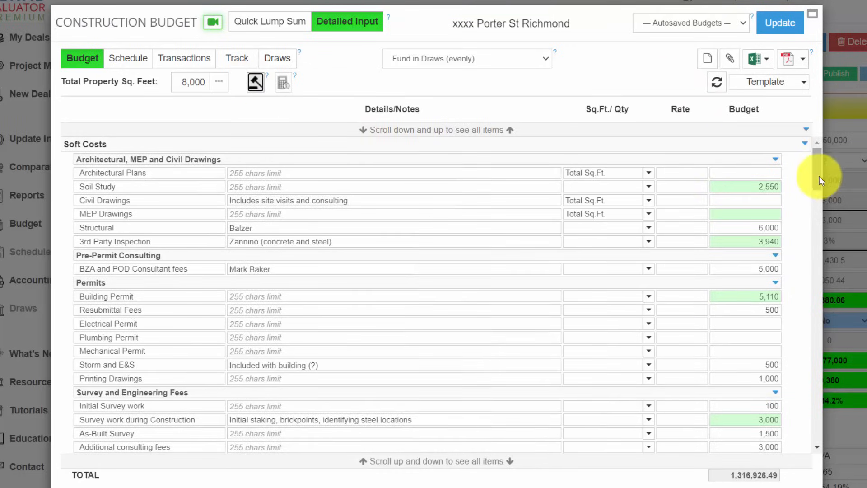
# - Examine the template's line items and budget total, and the list of custom quantities available besides total square feet
pyautogui.moveTo(819, 176)
pyautogui.mouseDown()
pyautogui.moveTo(794, 435)
pyautogui.moveTo(808, 173)
pyautogui.mouseUp()
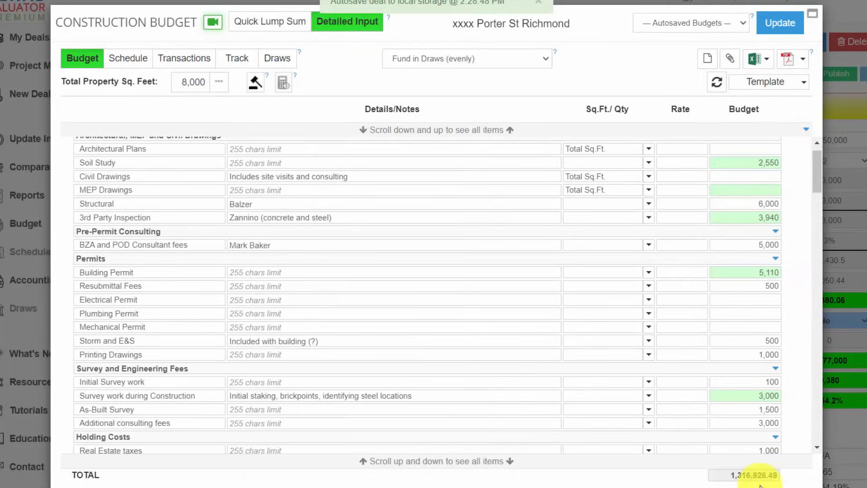
pyautogui.moveTo(728, 473); pyautogui.dragTo(770, 474)
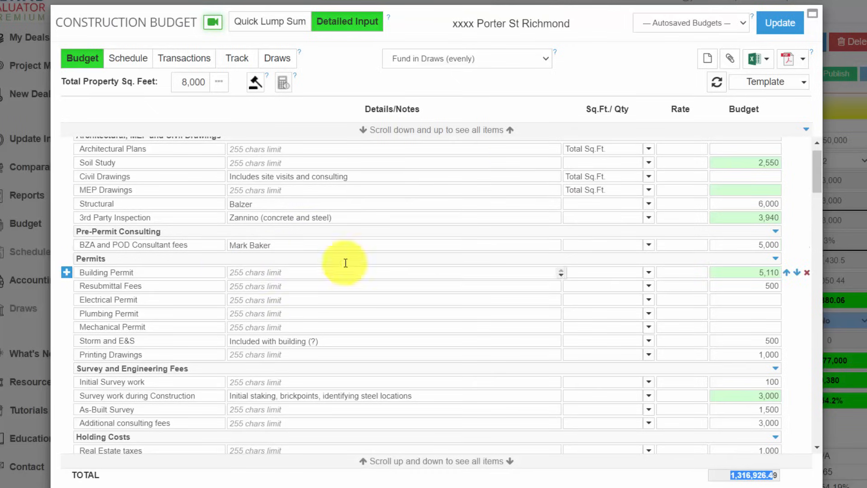
pyautogui.moveTo(814, 181); pyautogui.dragTo(758, 145)
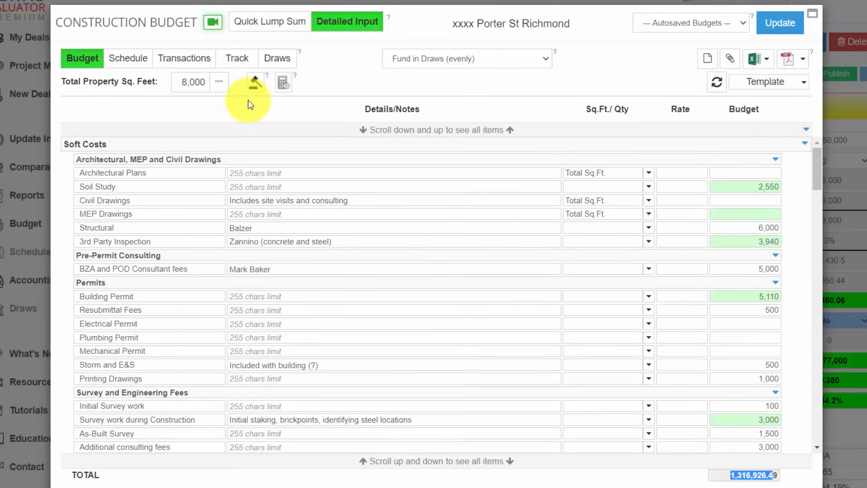
pyautogui.click(220, 86)
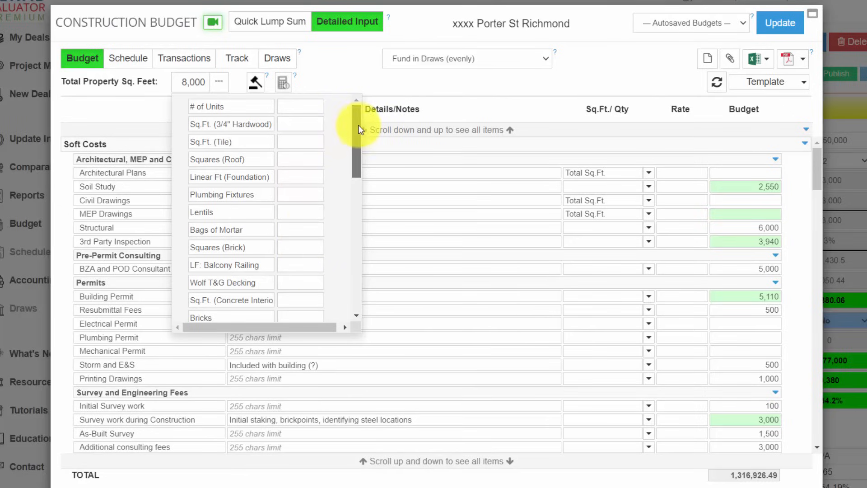
pyautogui.scroll(-3, 354, 131)
pyautogui.scroll(3, 355, 145)
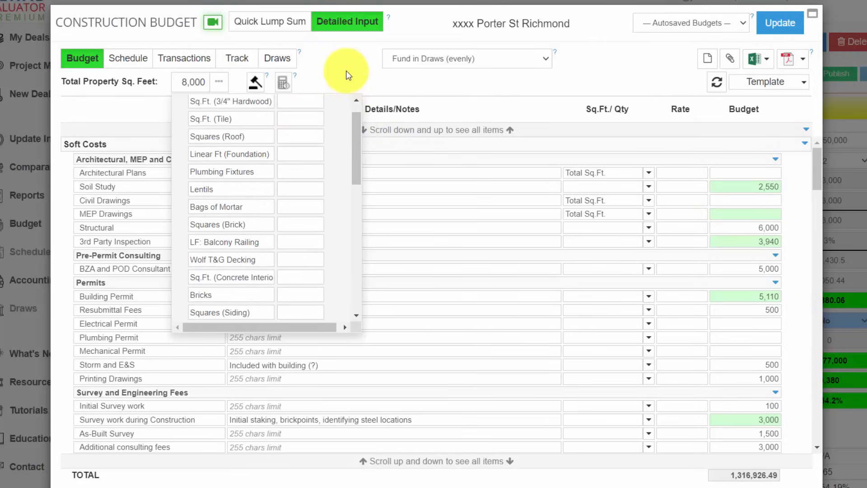
pyautogui.click(348, 75)
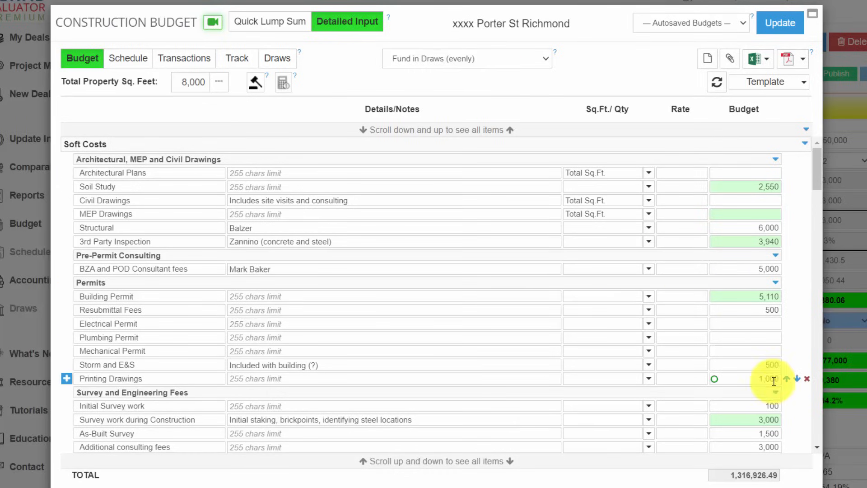
# - Switch the construction budget back to Quick Lump Sum and update the deal with it
pyautogui.click(269, 30)
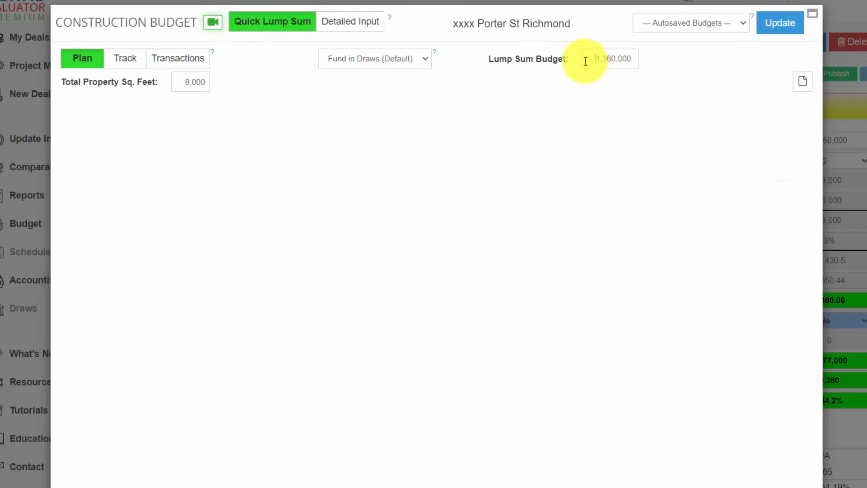
pyautogui.click(772, 23)
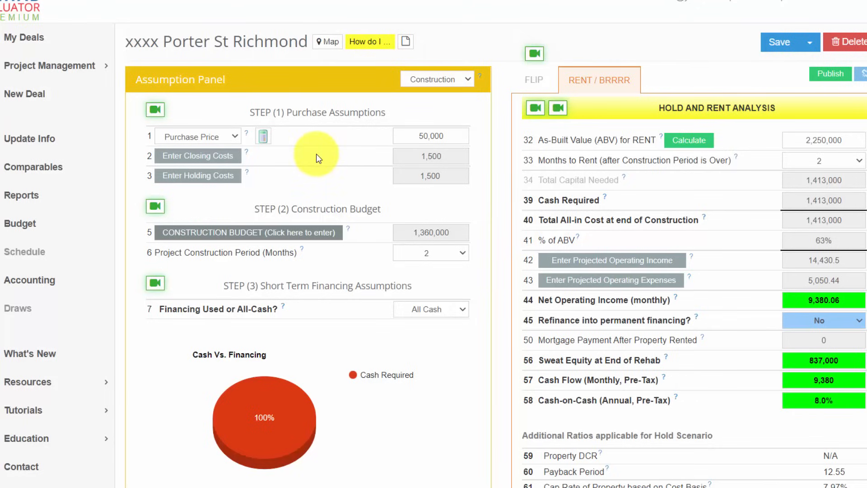
# - Open the max offer calculator for the purchase price and clear its closing costs and holding costs
pyautogui.click(263, 138)
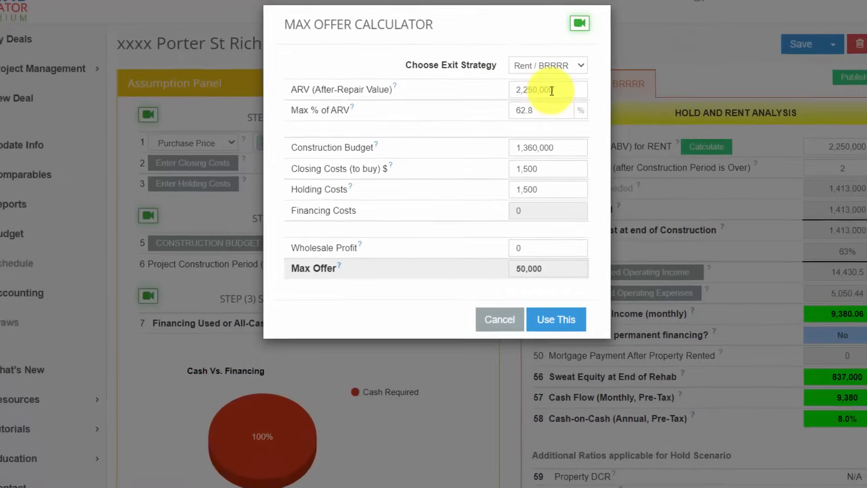
pyautogui.moveTo(573, 97); pyautogui.dragTo(510, 96)
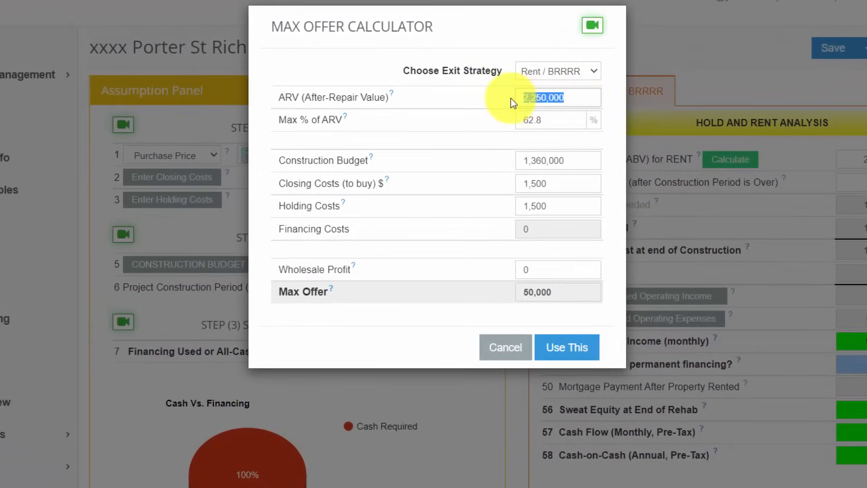
pyautogui.moveTo(576, 160); pyautogui.dragTo(500, 162)
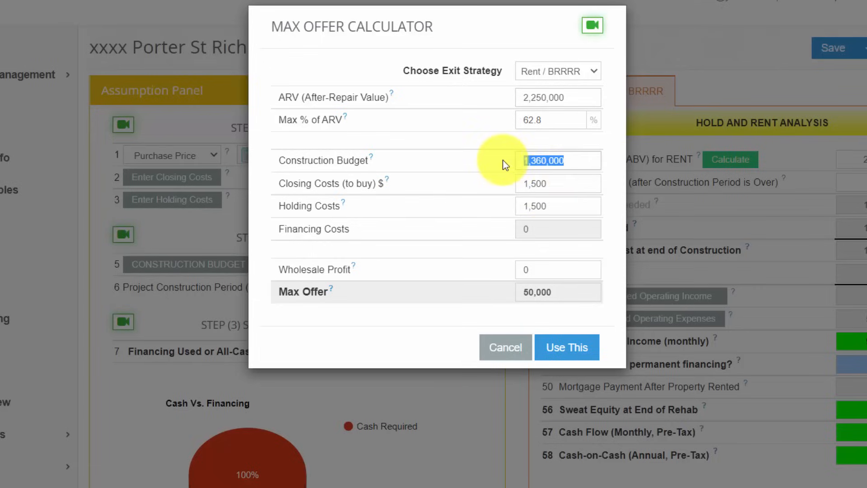
pyautogui.click(555, 184)
pyautogui.moveTo(555, 185); pyautogui.dragTo(500, 183)
pyautogui.press('BackSpace')
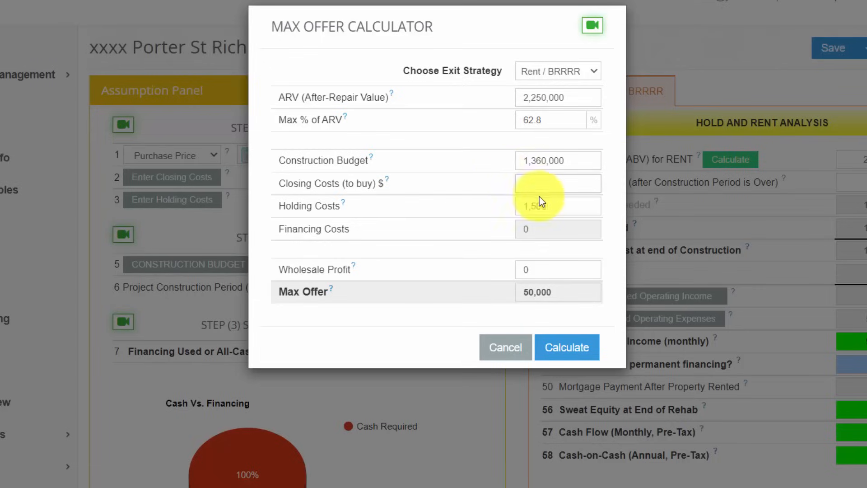
pyautogui.click(560, 206)
pyautogui.moveTo(560, 206); pyautogui.dragTo(495, 207)
pyautogui.press('BackSpace')
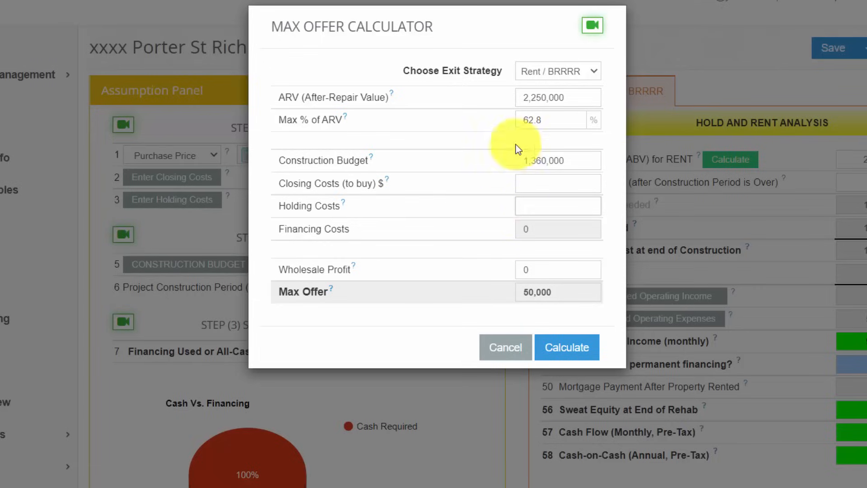
# - Calculate the max offer with Max % of ARV set to 80 and use the result in the deal
pyautogui.click(551, 118)
pyautogui.moveTo(551, 118); pyautogui.dragTo(513, 118)
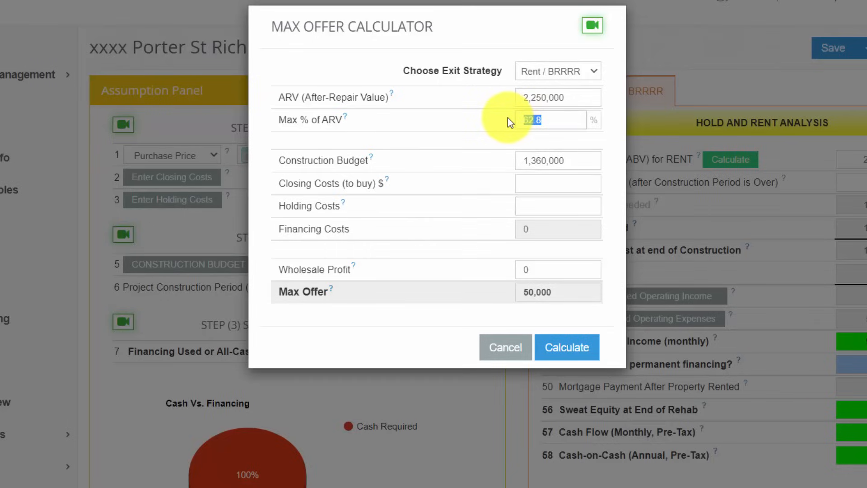
pyautogui.write('80')
pyautogui.click(567, 351)
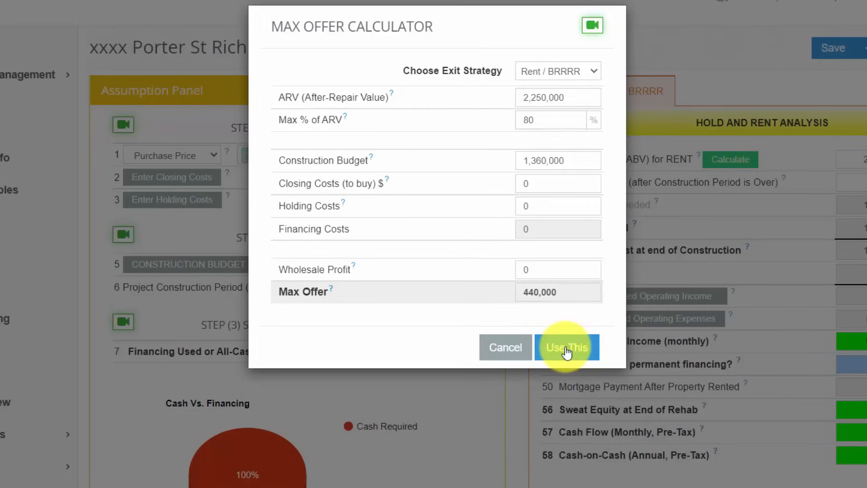
pyautogui.moveTo(560, 297); pyautogui.dragTo(519, 295)
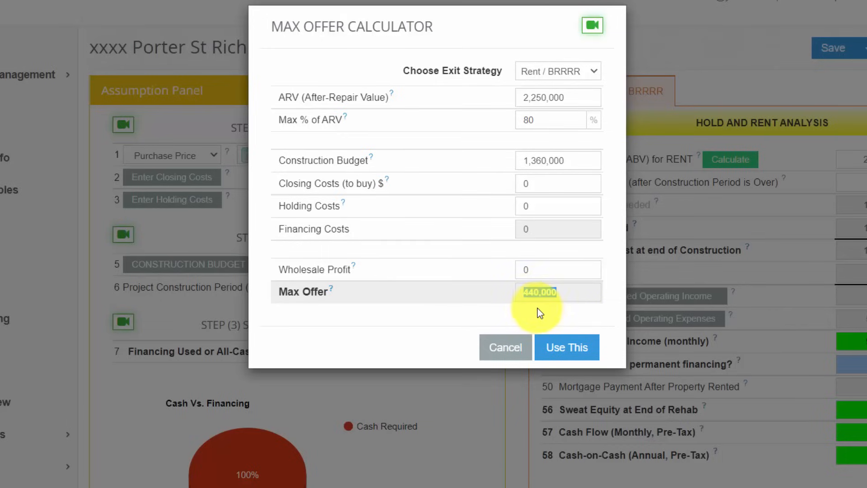
pyautogui.click(563, 357)
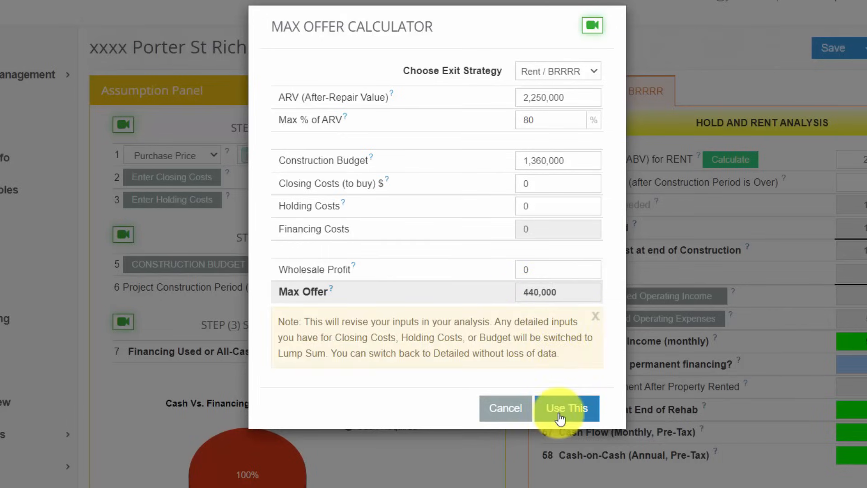
pyautogui.click(559, 408)
# - Set the purchase price to 375,000
pyautogui.moveTo(462, 155); pyautogui.dragTo(403, 154)
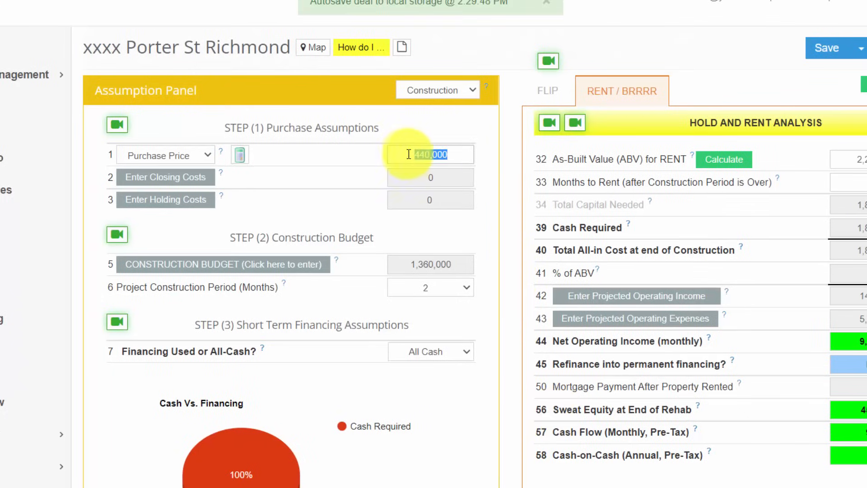
pyautogui.click(483, 177)
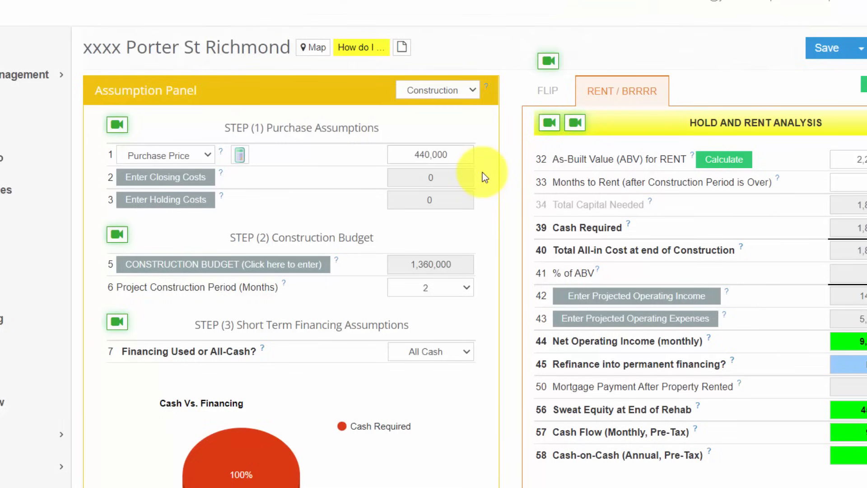
pyautogui.moveTo(444, 152); pyautogui.dragTo(403, 153)
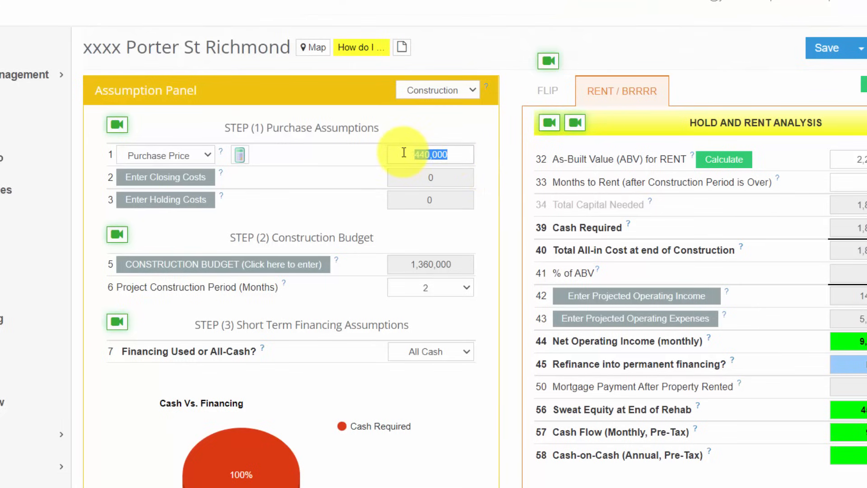
pyautogui.write('375000')
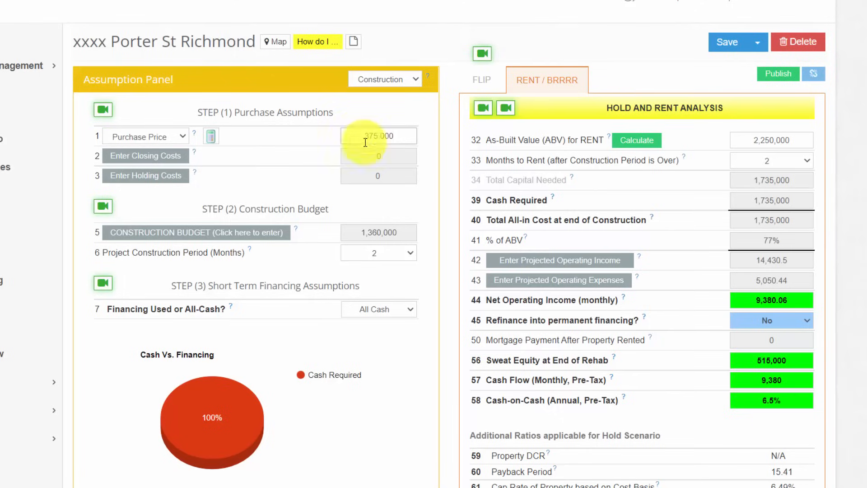
pyautogui.click(432, 164)
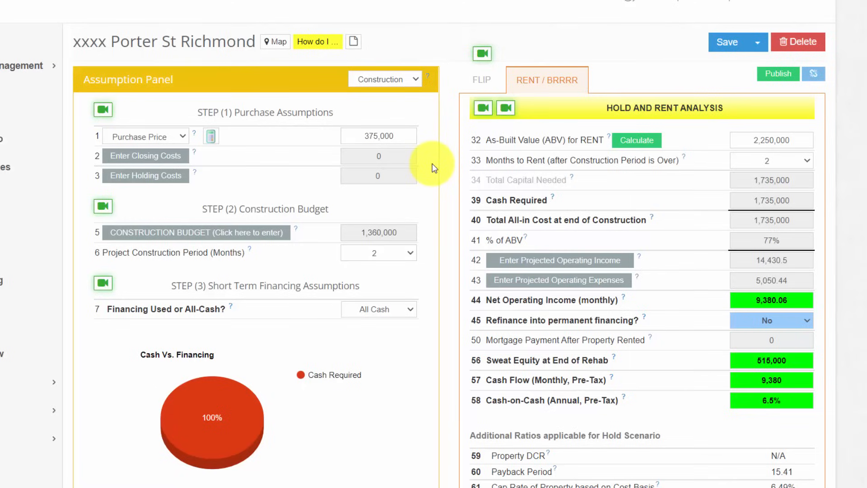
# - Set the project construction period to 12 months and the months to rent after construction to 4
pyautogui.moveTo(406, 135); pyautogui.dragTo(357, 134)
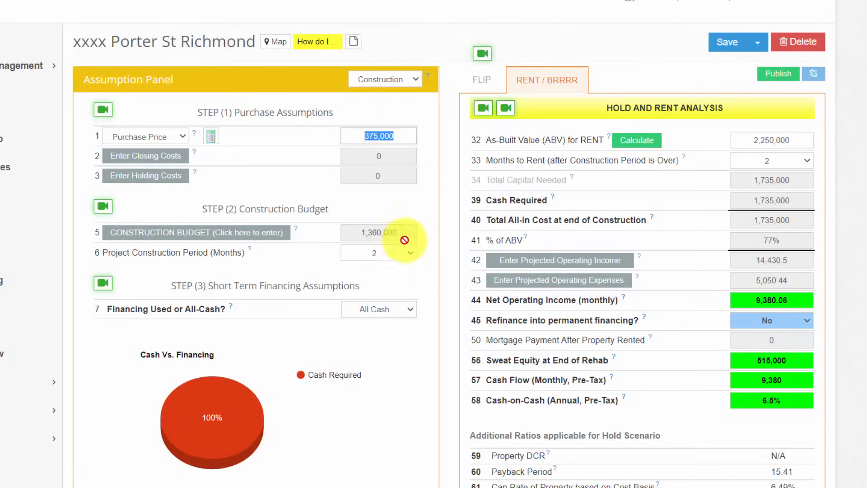
pyautogui.moveTo(404, 230); pyautogui.dragTo(352, 232)
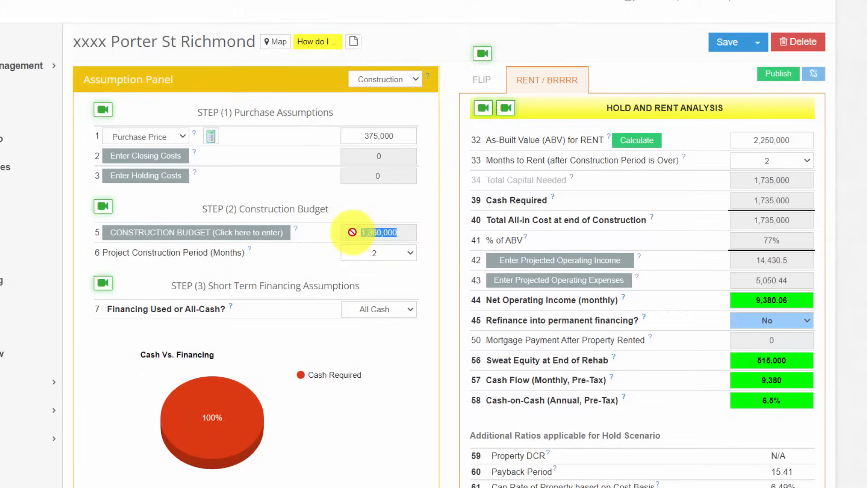
pyautogui.click(385, 256)
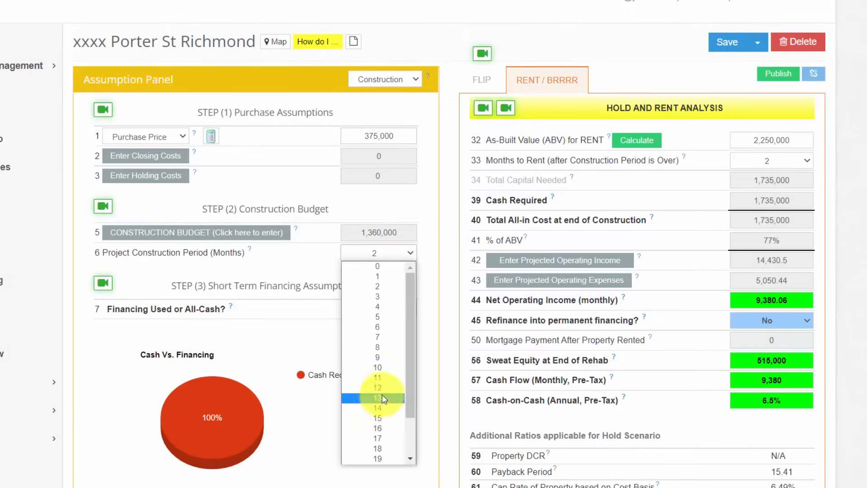
pyautogui.click(382, 391)
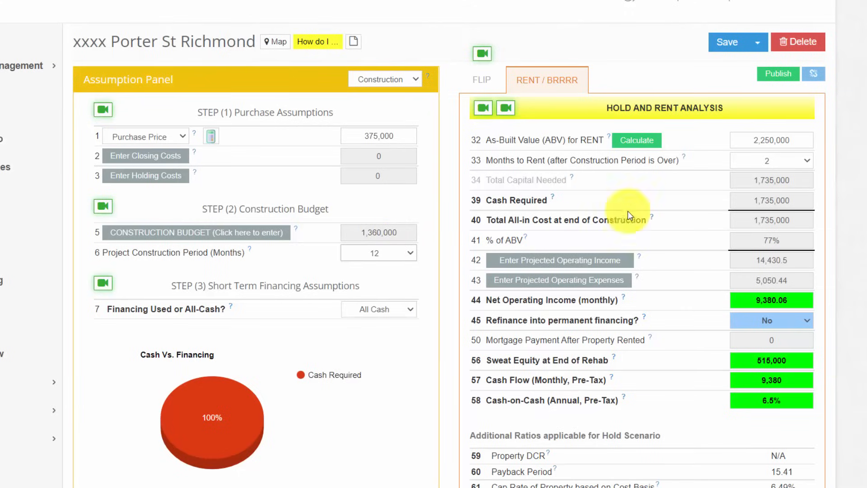
pyautogui.click(775, 160)
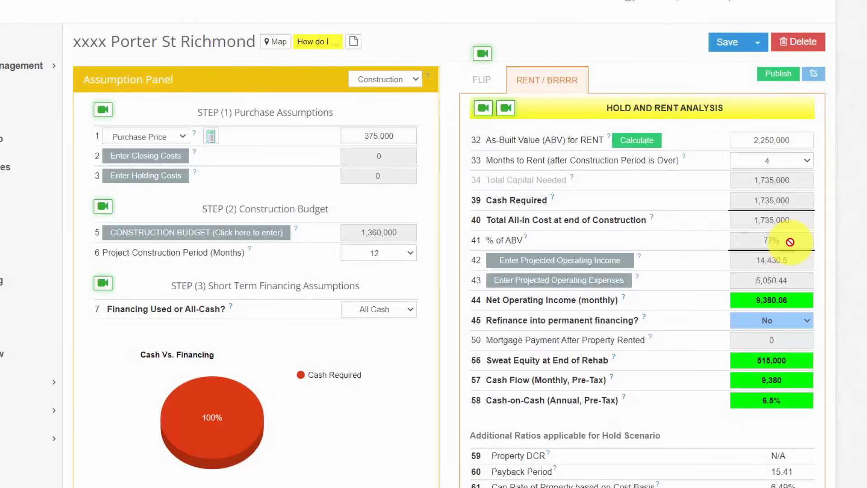
# - Examine the rental results: % of ABV, monthly cash flow, cash-on-cash return, cap rate on cost basis and cash required
pyautogui.moveTo(790, 242); pyautogui.dragTo(763, 238)
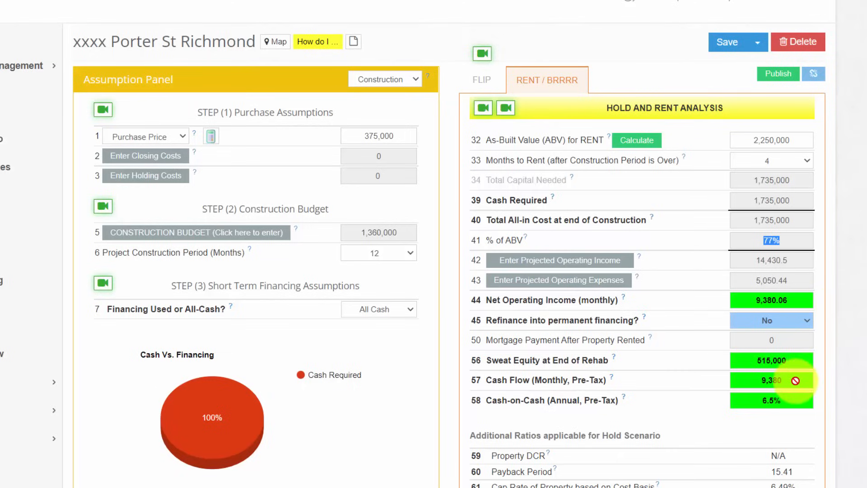
pyautogui.moveTo(795, 380); pyautogui.dragTo(746, 380)
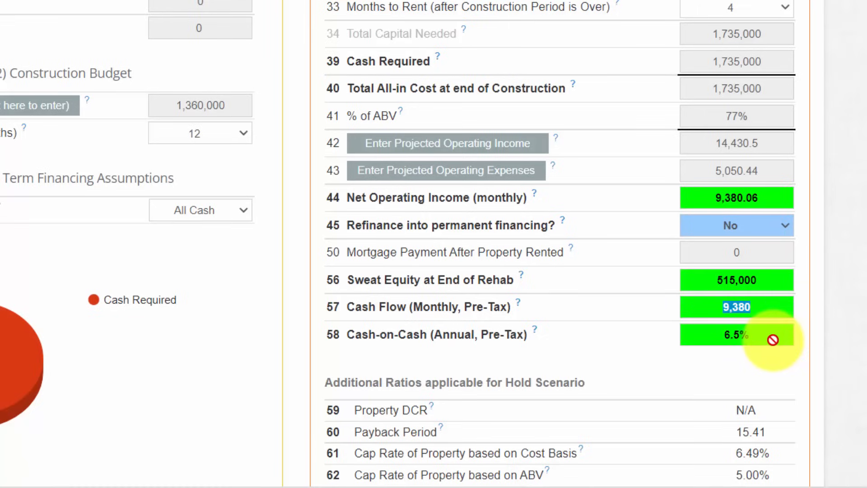
pyautogui.moveTo(772, 340); pyautogui.dragTo(712, 338)
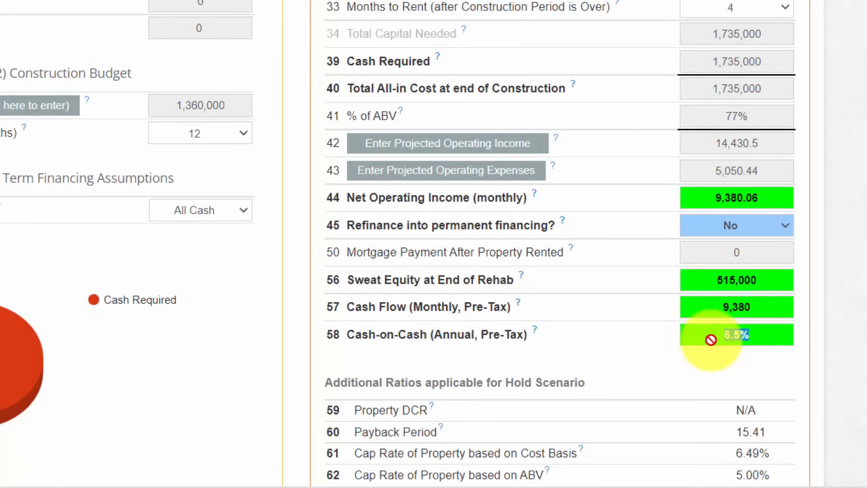
pyautogui.scroll(-1, 560, 243)
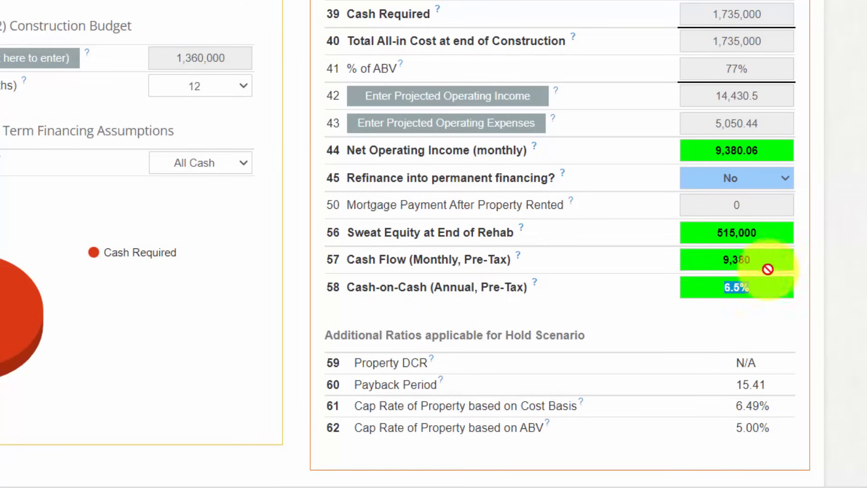
pyautogui.click(756, 286)
pyautogui.moveTo(768, 406); pyautogui.dragTo(724, 412)
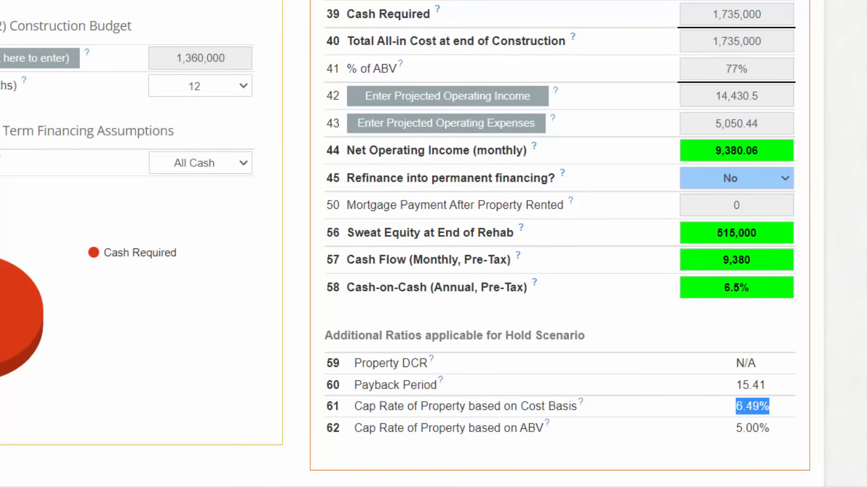
pyautogui.scroll(1, 836, 291)
pyautogui.click(853, 295)
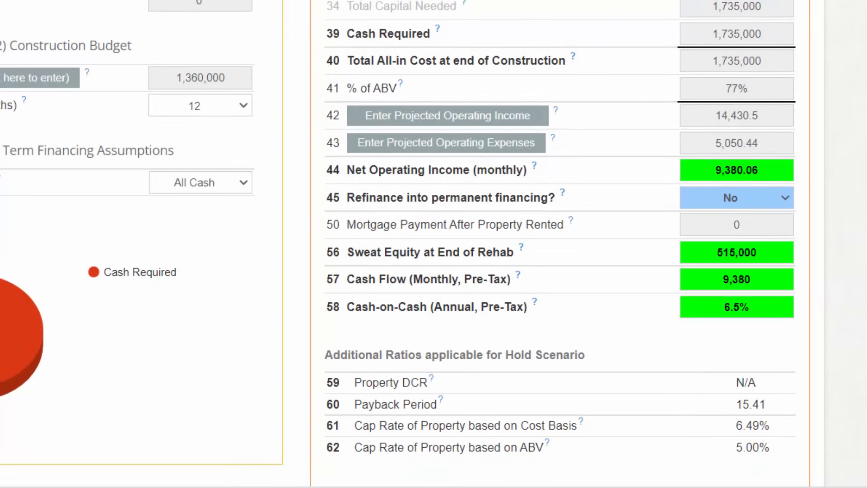
pyautogui.scroll(1, 857, 280)
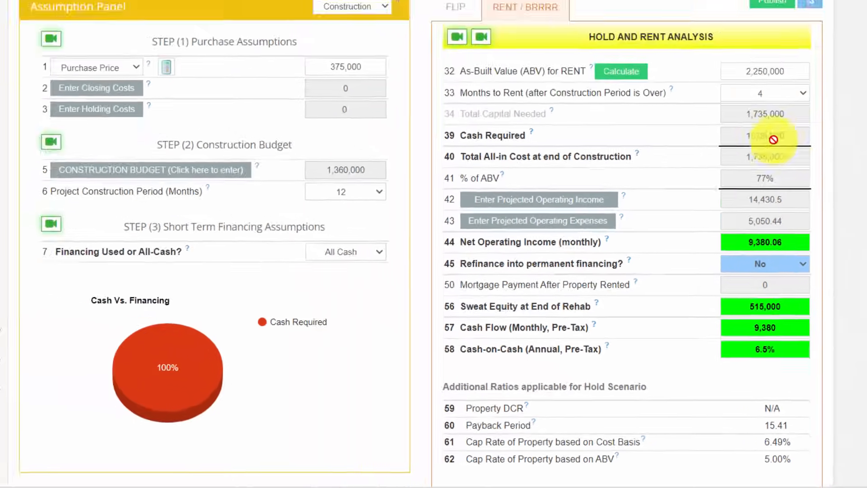
pyautogui.moveTo(768, 40); pyautogui.dragTo(701, 44)
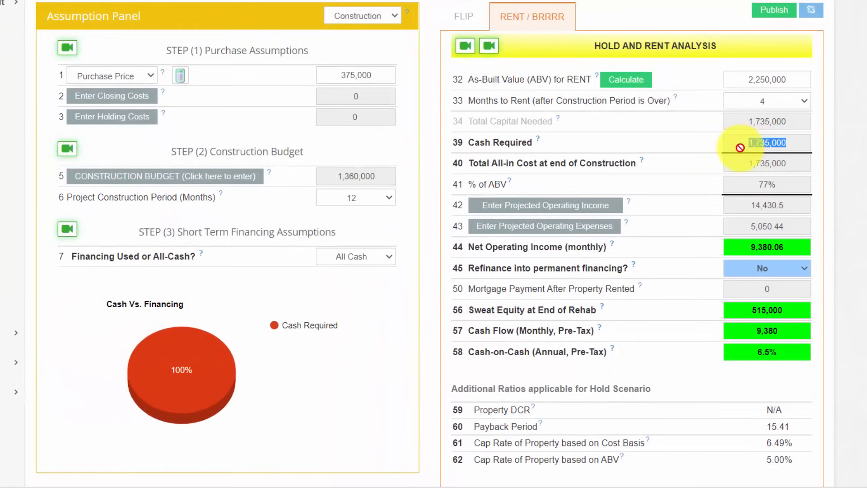
pyautogui.click(824, 161)
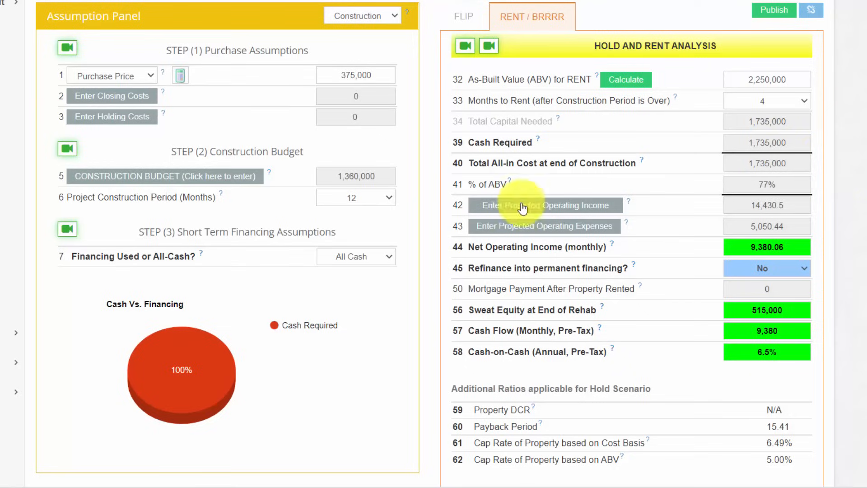
# - Switch the short-term financing assumption to Financing, leaving the permanent refinance option at No
pyautogui.moveTo(360, 232); pyautogui.dragTo(131, 236)
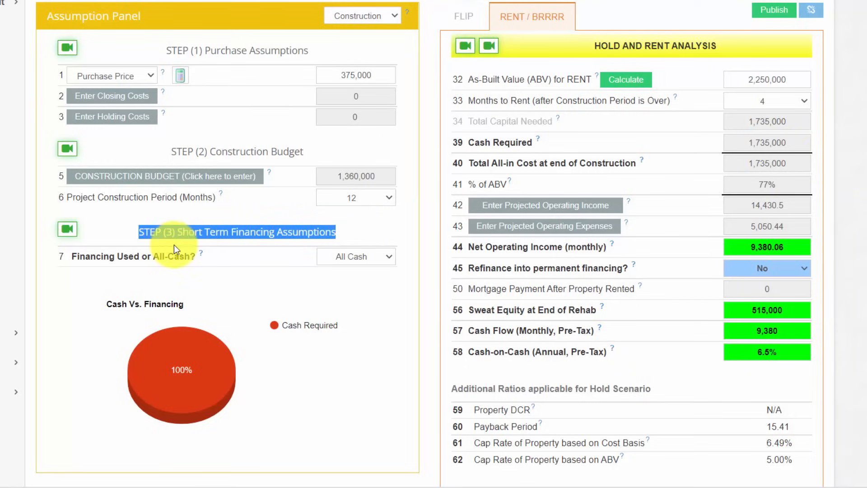
pyautogui.click(676, 270)
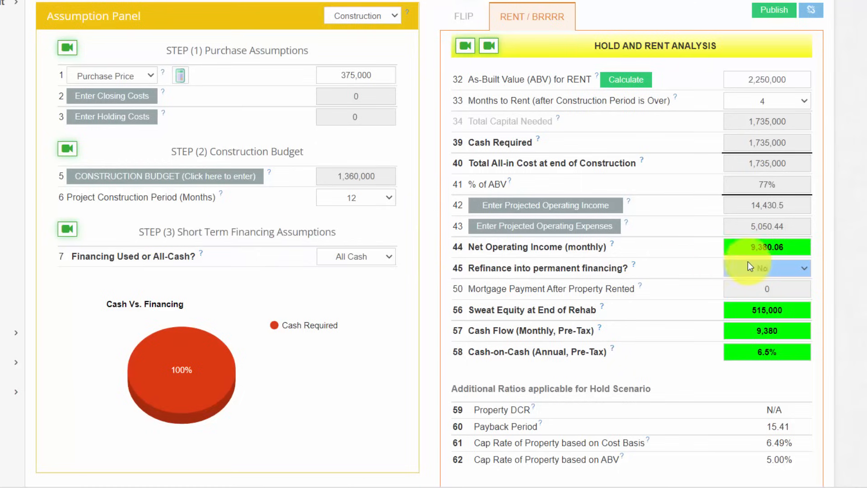
pyautogui.click(762, 267)
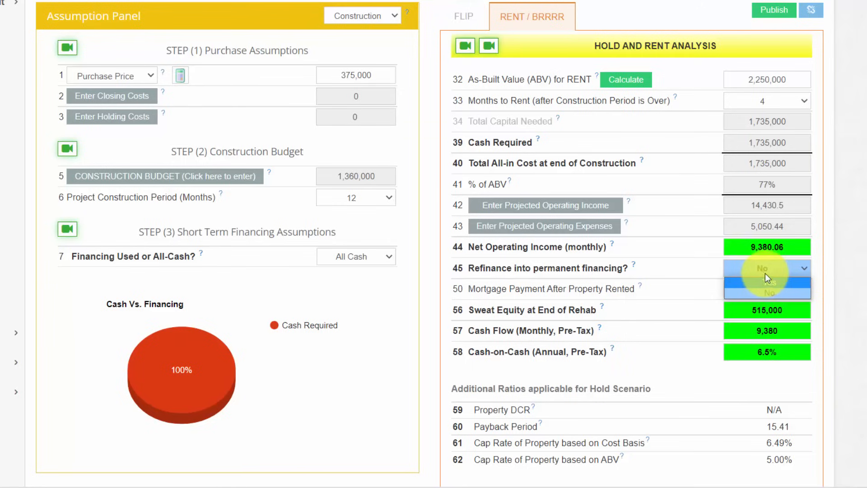
pyautogui.click(763, 270)
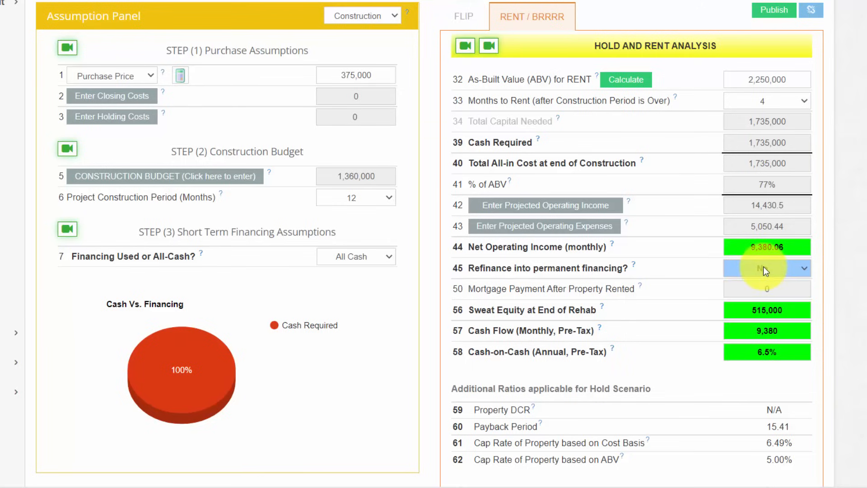
pyautogui.click(368, 257)
pyautogui.click(364, 269)
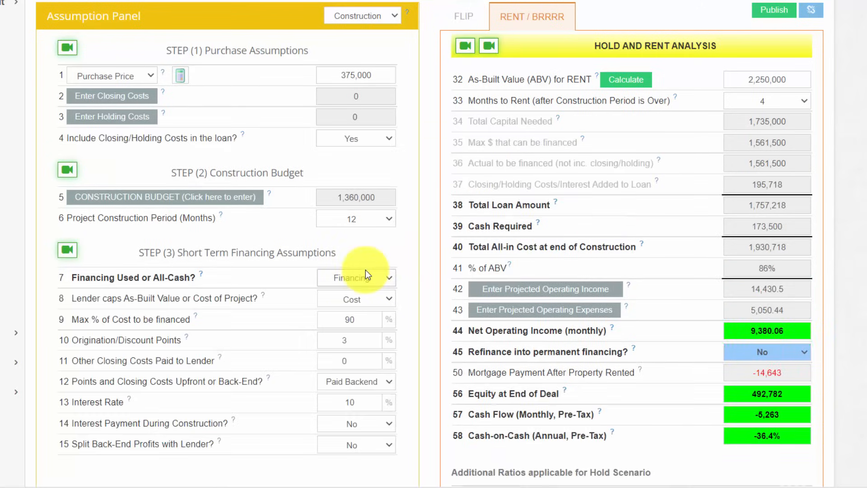
# - Keep the lender cap on Cost and set the maximum percentage of cost financed to 70%
pyautogui.scroll(-1, 433, 244)
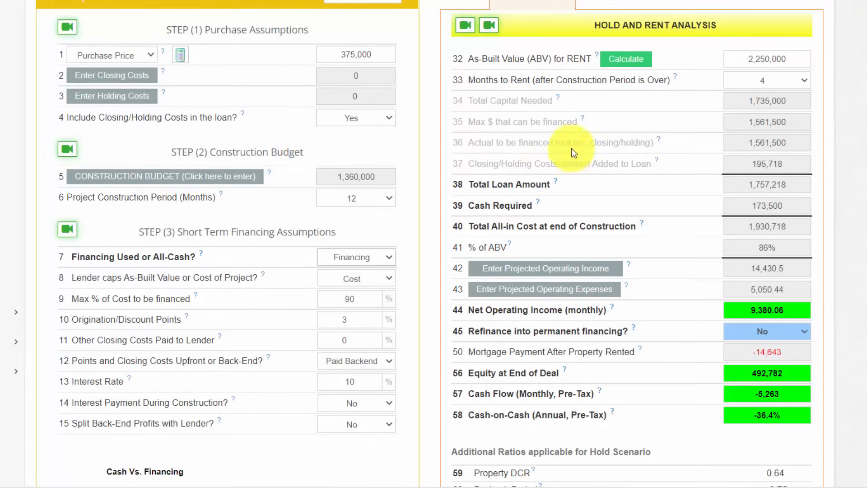
pyautogui.click(367, 279)
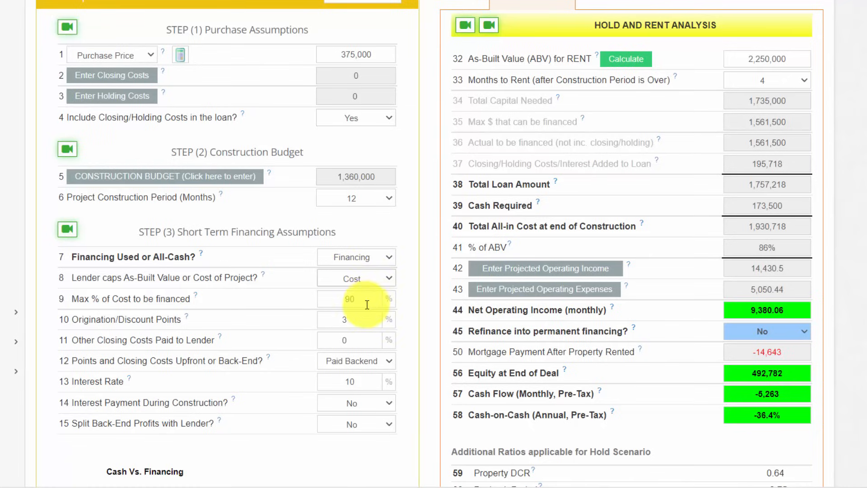
pyautogui.moveTo(355, 298); pyautogui.dragTo(330, 296)
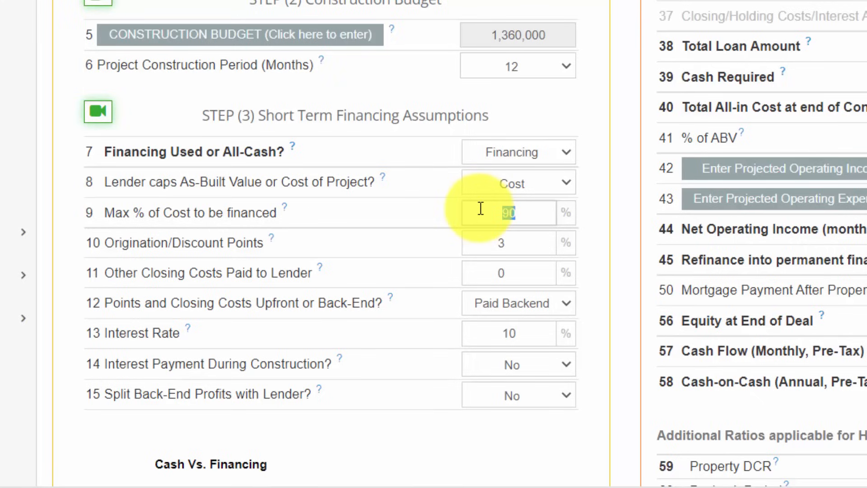
pyautogui.write('70')
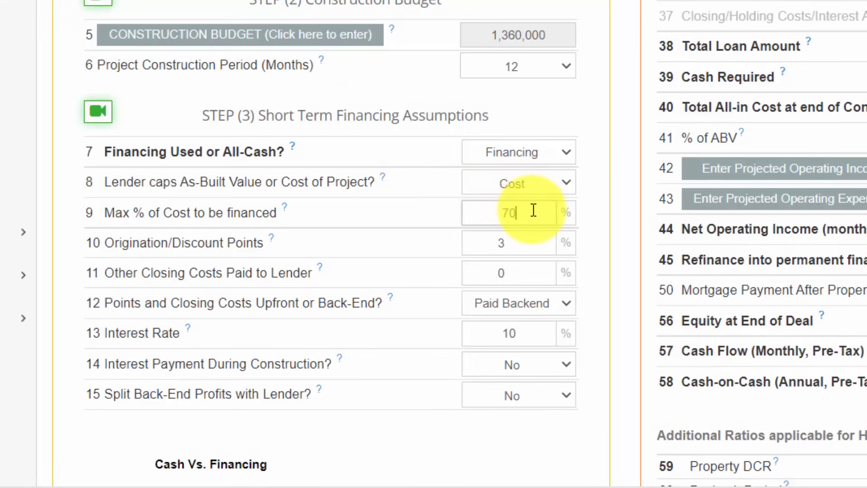
# - Set the short-term loan's origination points to 1% and the other closing costs paid to the lender to .50%
pyautogui.doubleClick(518, 242)
pyautogui.write('1')
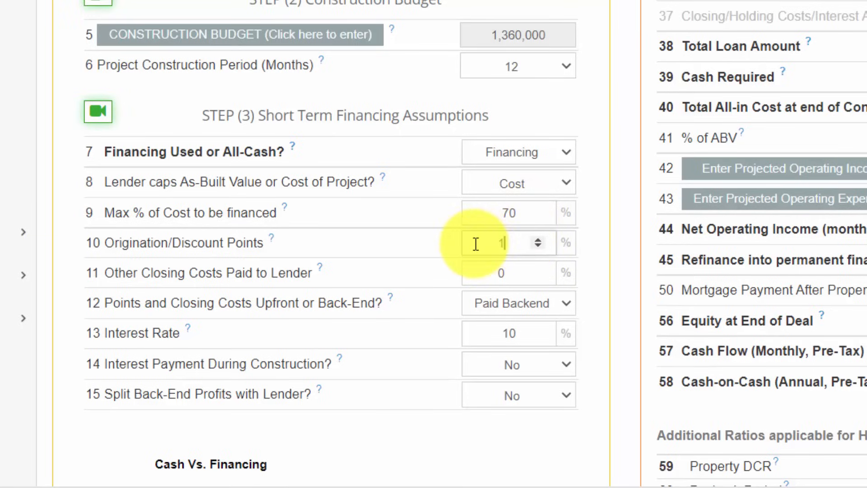
pyautogui.doubleClick(499, 272)
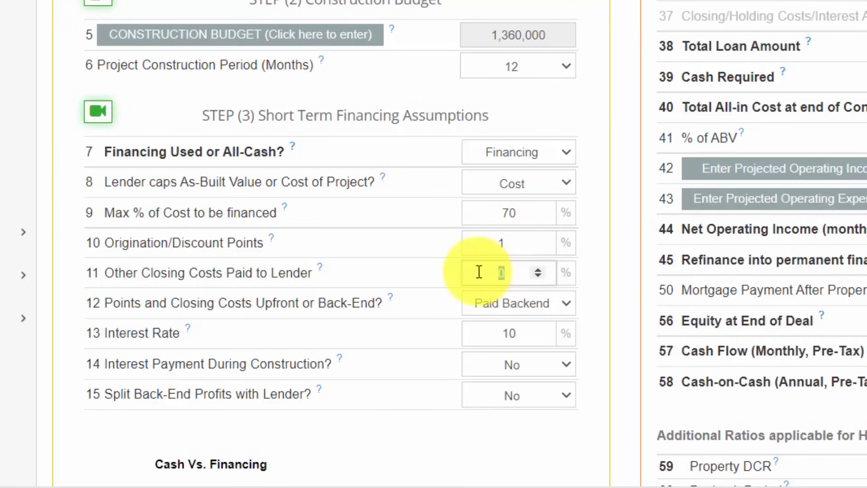
pyautogui.press('BackSpace')
pyautogui.write('.50')
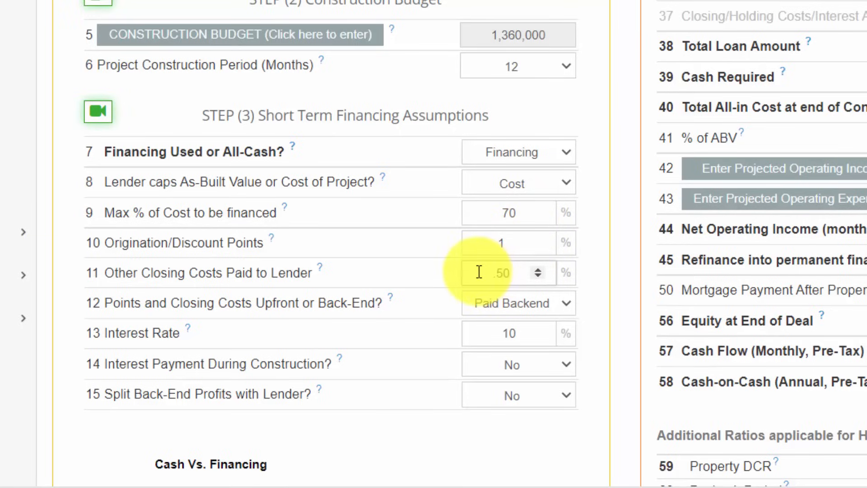
pyautogui.click(608, 270)
# - Set the short-term loan's points and closing costs to Paid Upfront and its interest rate to 6.5%
pyautogui.click(540, 311)
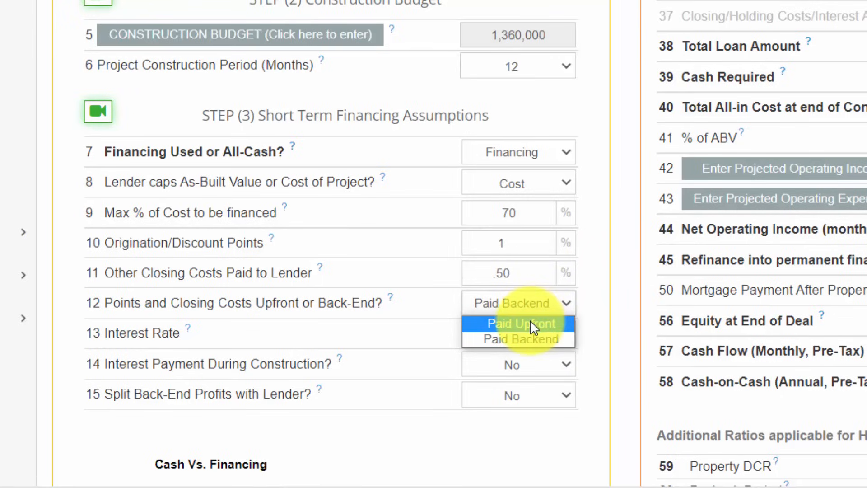
pyautogui.click(531, 323)
pyautogui.click(529, 340)
pyautogui.moveTo(529, 339); pyautogui.dragTo(471, 341)
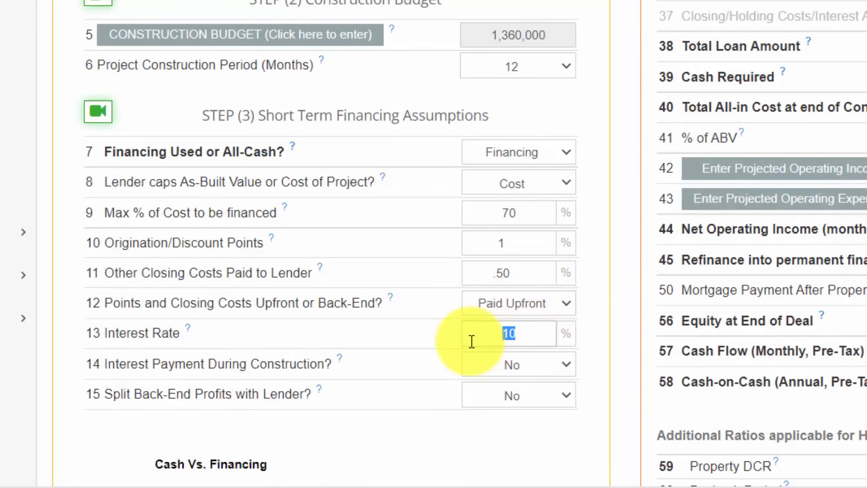
pyautogui.write('6.5')
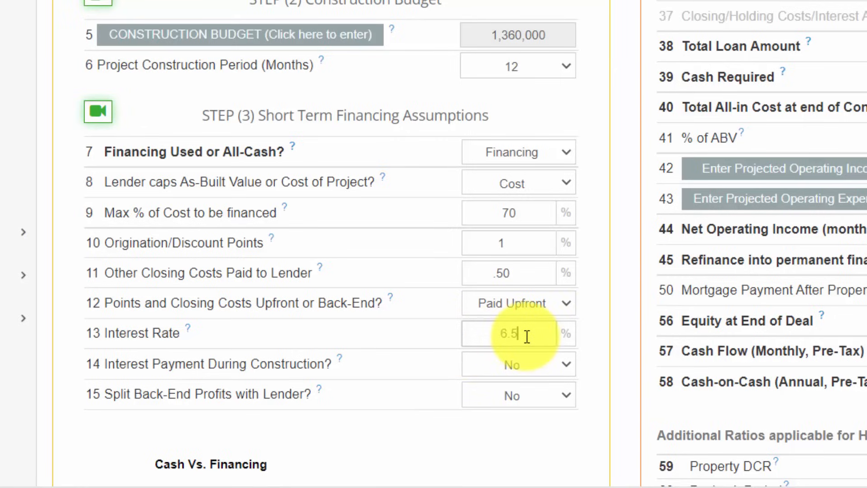
pyautogui.moveTo(526, 336); pyautogui.dragTo(490, 335)
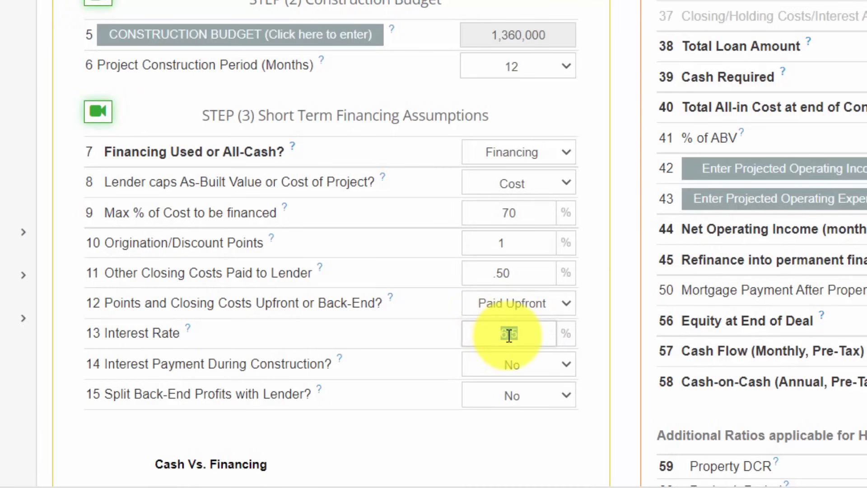
# - Set interest payment during construction to Yes and check the resulting % of ABV
pyautogui.click(536, 366)
pyautogui.click(536, 382)
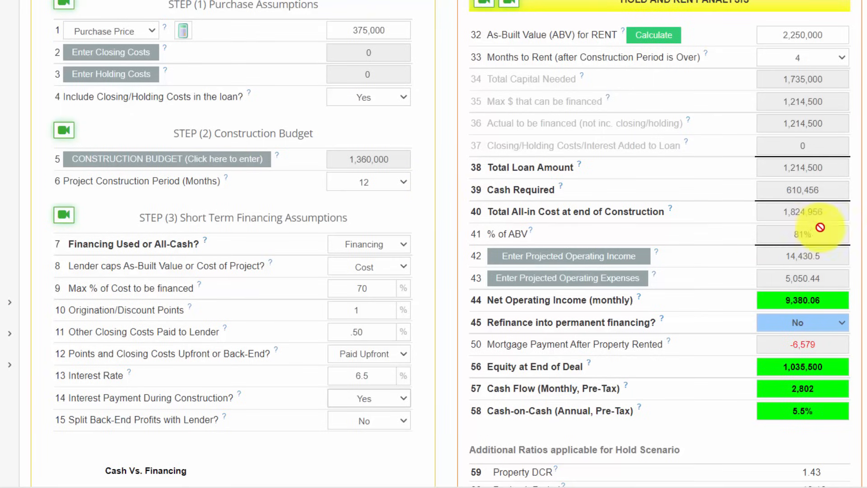
pyautogui.moveTo(820, 230); pyautogui.dragTo(786, 232)
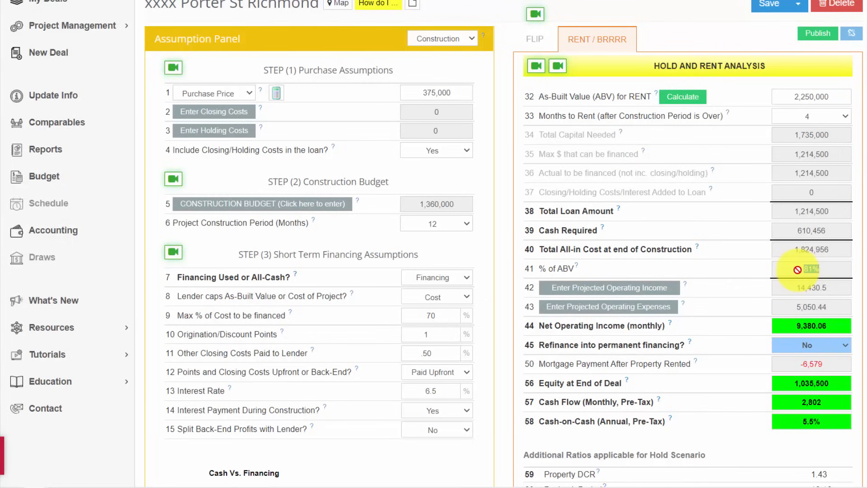
# - Generate the Project Summary report to review the breakdown of financing costs, and return to the deal inputs
pyautogui.click(54, 151)
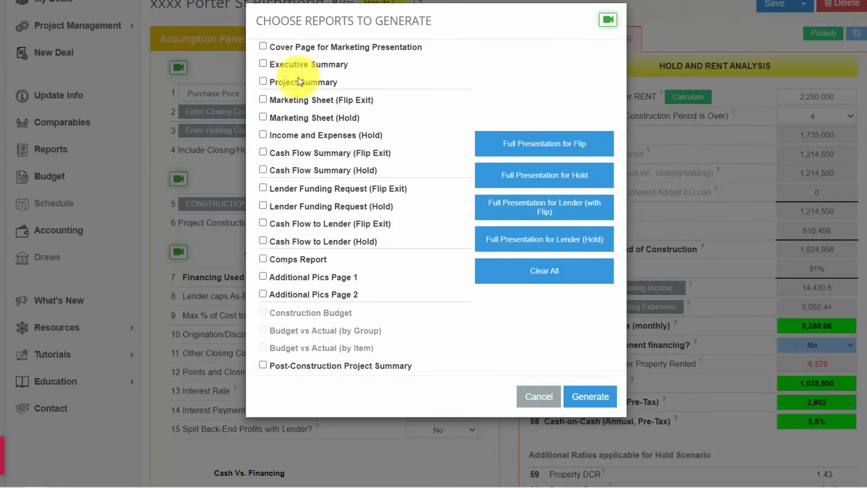
pyautogui.click(300, 82)
pyautogui.click(590, 397)
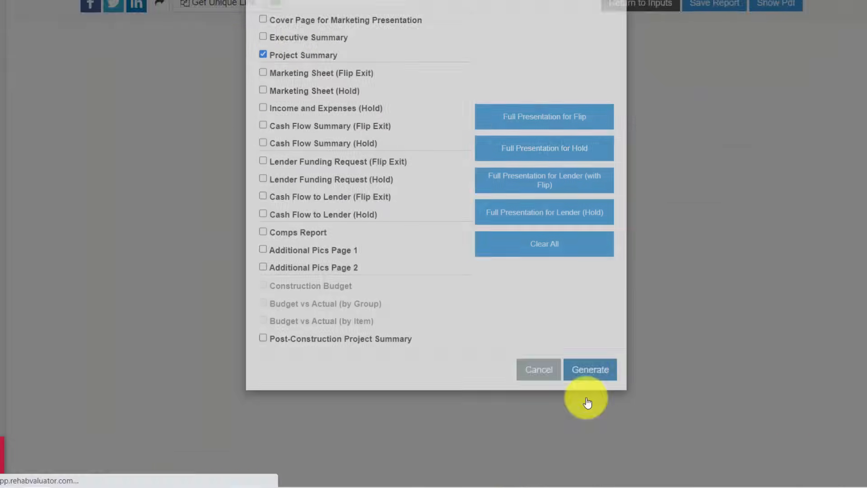
pyautogui.scroll(-2, 433, 244)
pyautogui.scroll(-1, 526, 289)
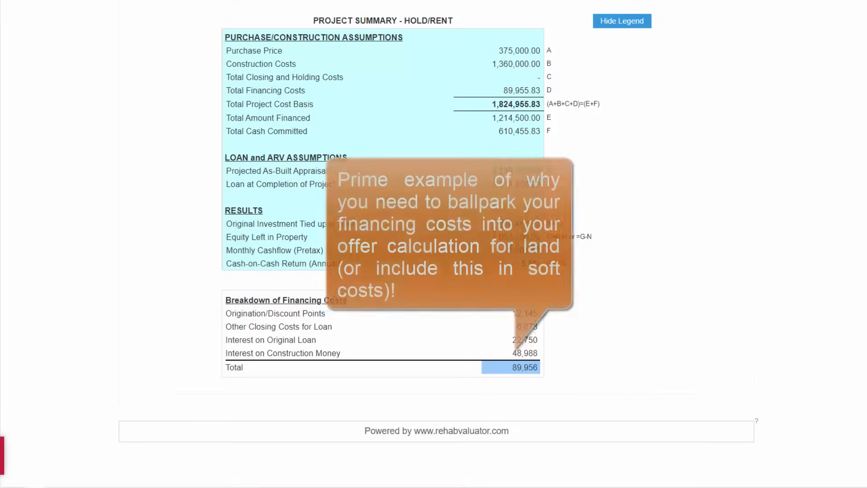
pyautogui.scroll(3, 644, 74)
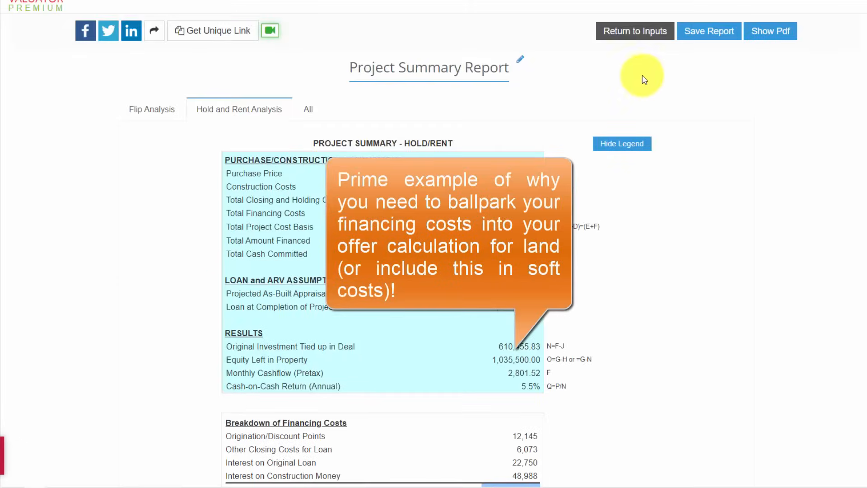
pyautogui.click(629, 32)
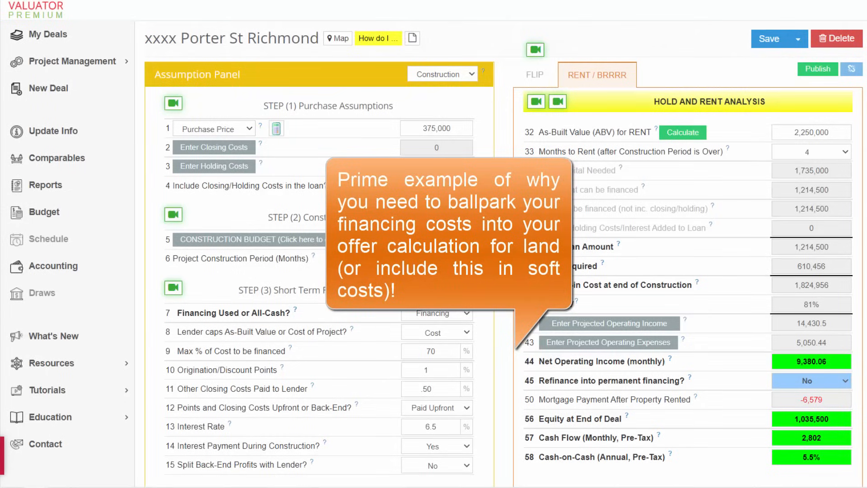
# - Set refinancing into permanent financing to Yes in the hold and rent analysis
pyautogui.scroll(-1, 841, 311)
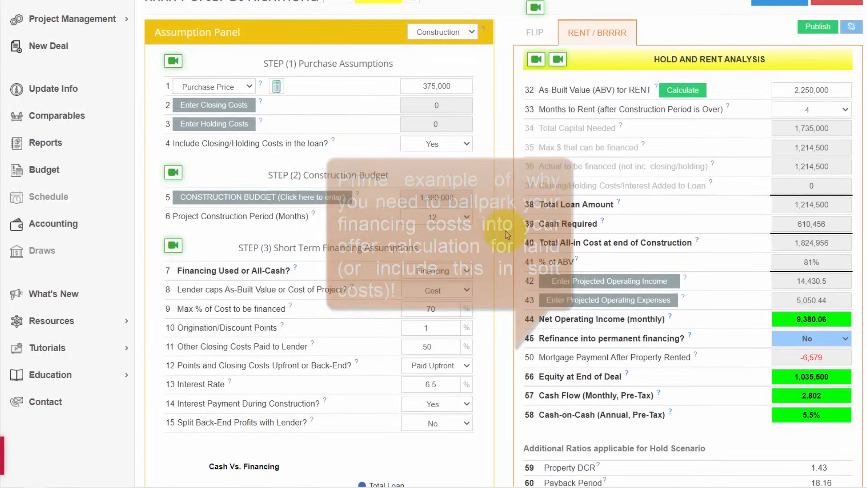
pyautogui.scroll(-1, 841, 311)
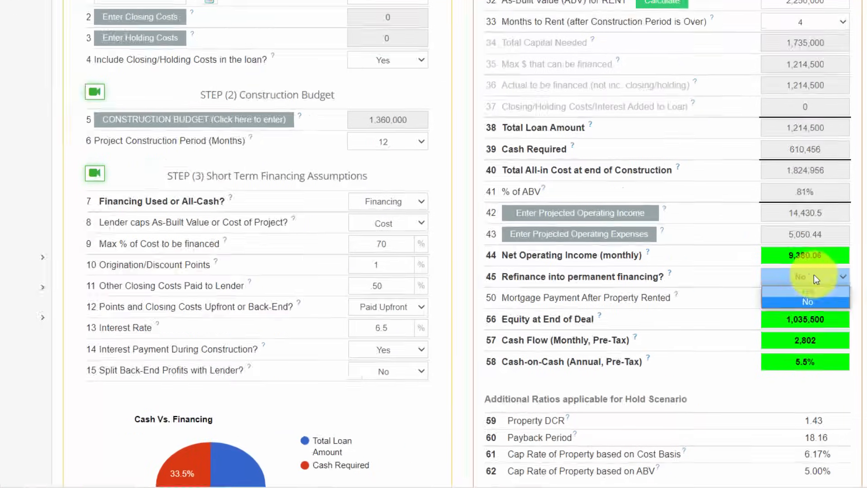
pyautogui.click(821, 299)
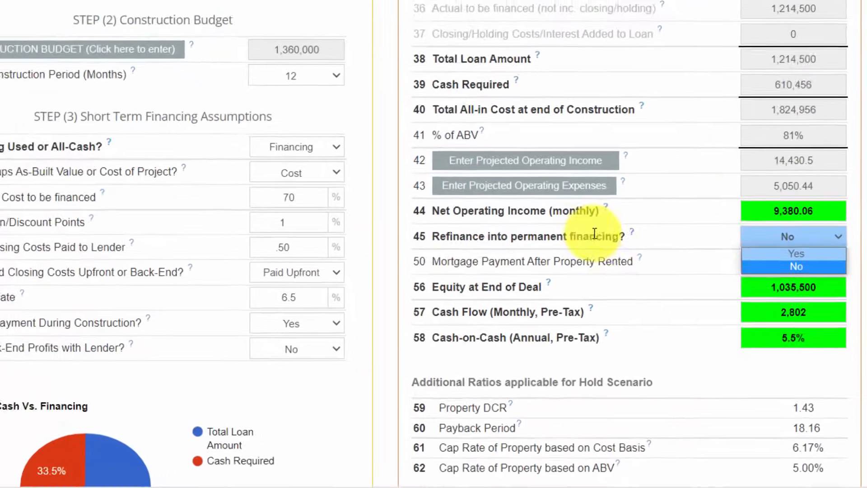
pyautogui.click(771, 236)
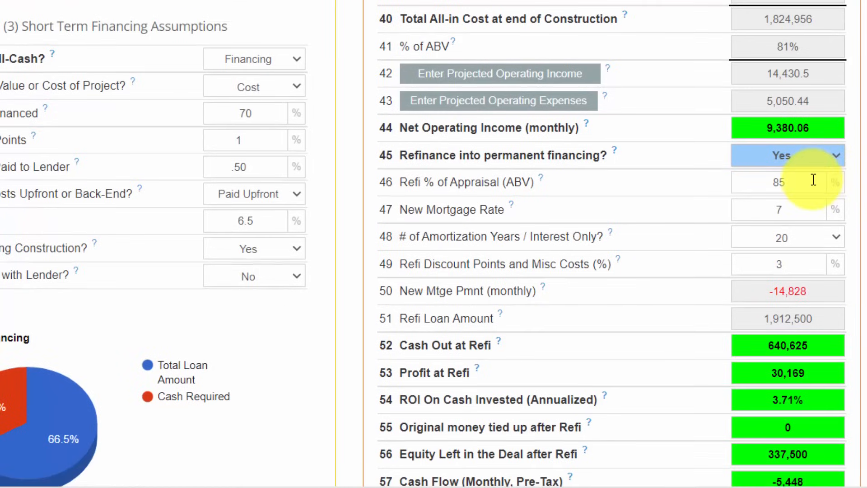
# - Set the refi percentage of appraisal (ABV) to 75%
pyautogui.moveTo(813, 180); pyautogui.dragTo(751, 185)
pyautogui.write('7')
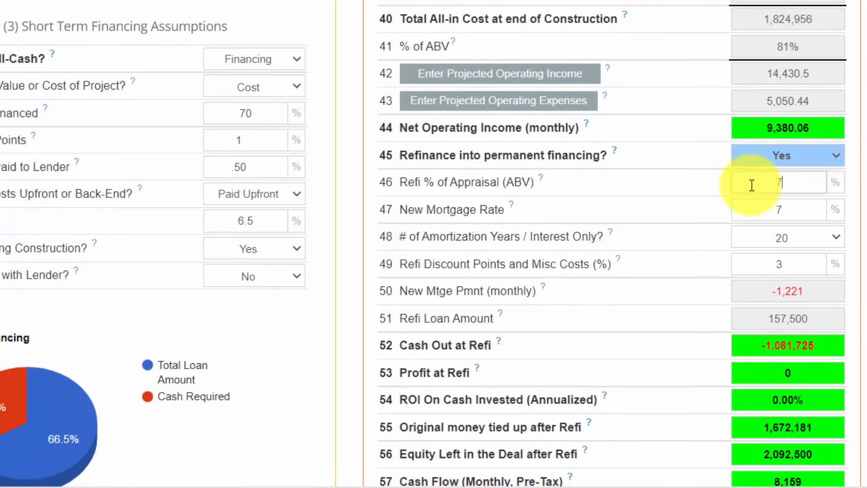
pyautogui.write('5')
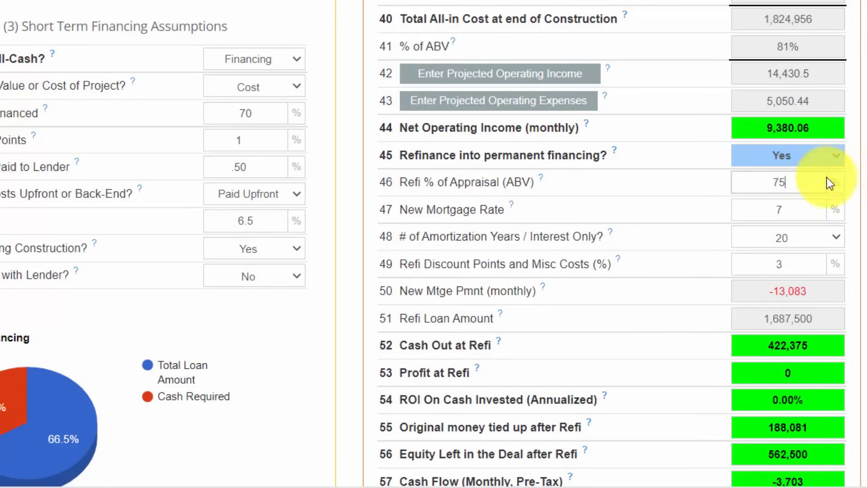
pyautogui.moveTo(825, 178); pyautogui.dragTo(767, 181)
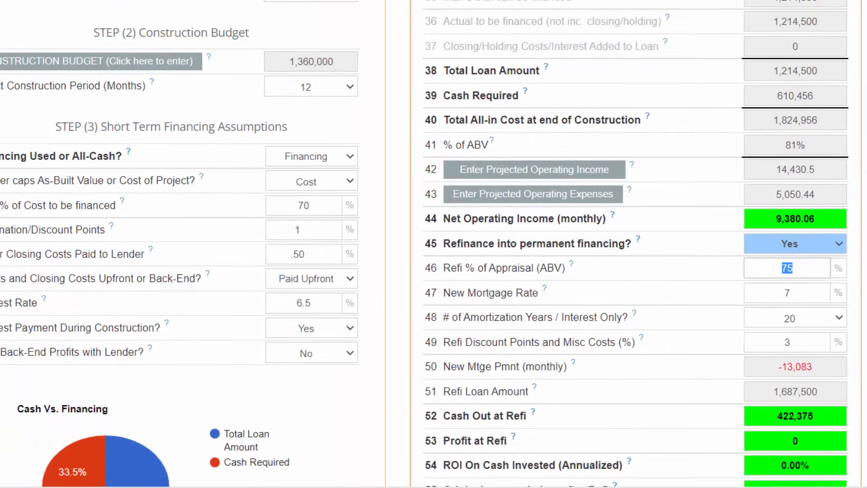
pyautogui.scroll(1, 433, 244)
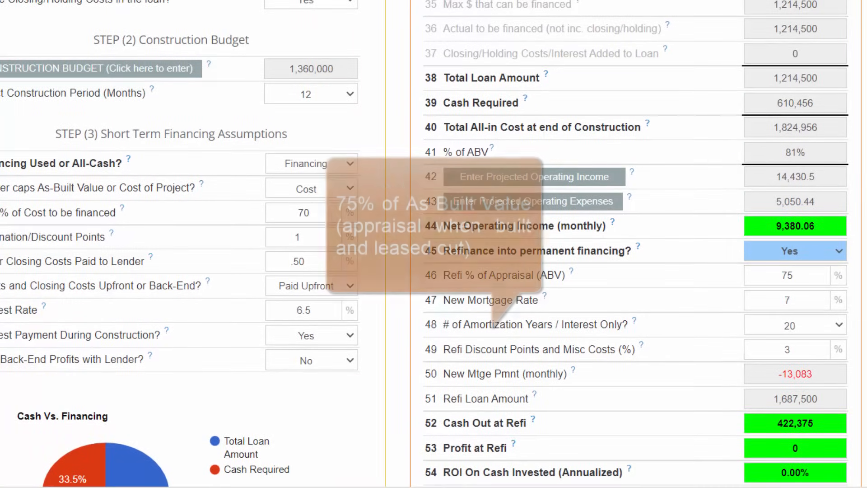
# - Set the new mortgage rate for the permanent refinance to 6.5%
pyautogui.scroll(-3, 826, 149)
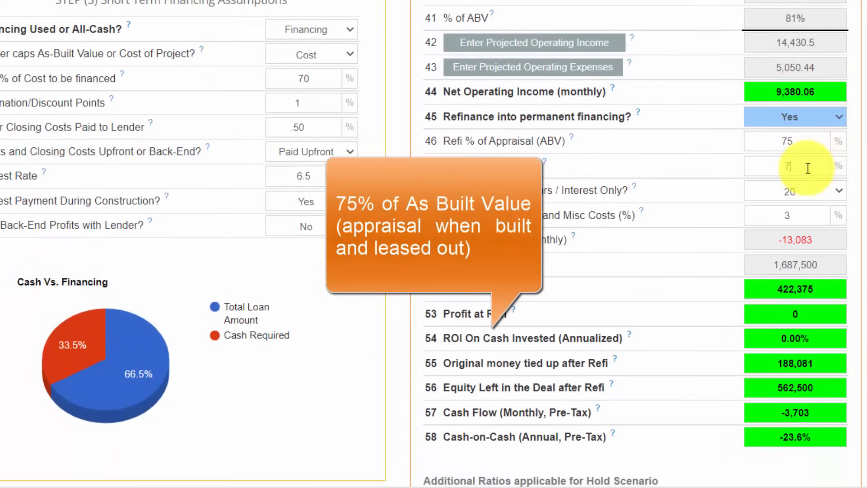
pyautogui.moveTo(808, 166); pyautogui.dragTo(750, 169)
pyautogui.write('6.5')
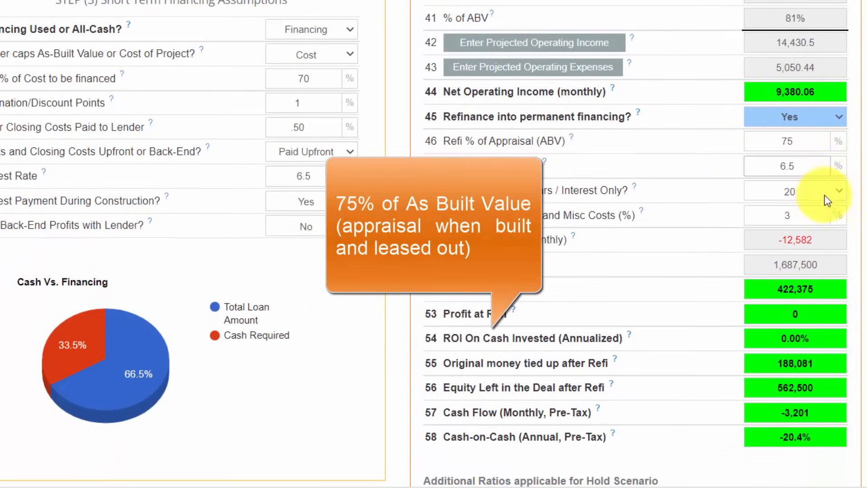
# - Set the refinance amortization to 30 years and its discount points and miscellaneous costs to 1%
pyautogui.click(829, 198)
pyautogui.scroll(-6, 841, 408)
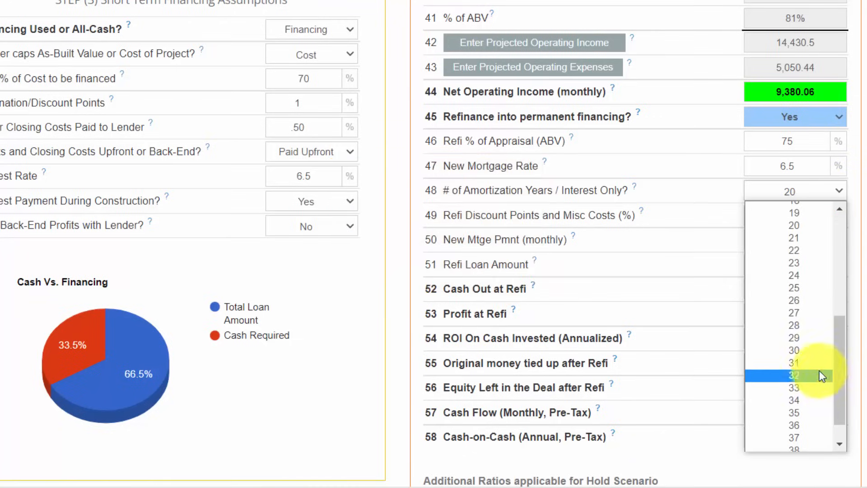
pyautogui.click(808, 348)
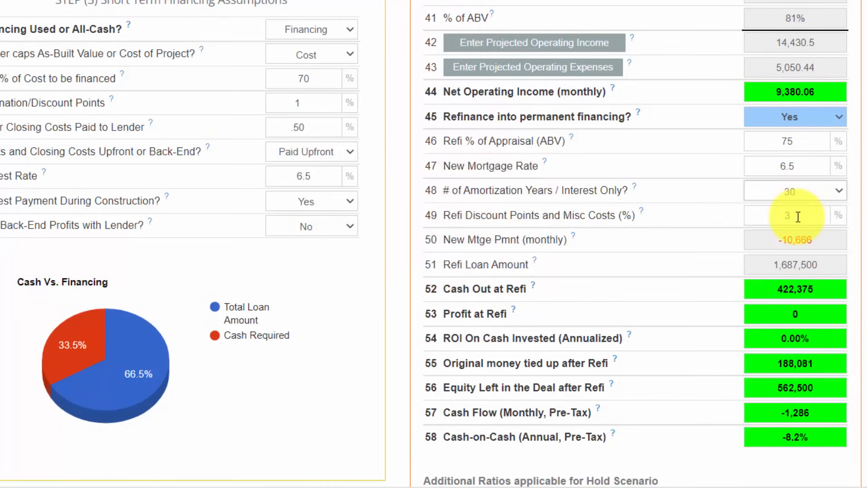
pyautogui.moveTo(811, 215); pyautogui.dragTo(762, 215)
pyautogui.write('1')
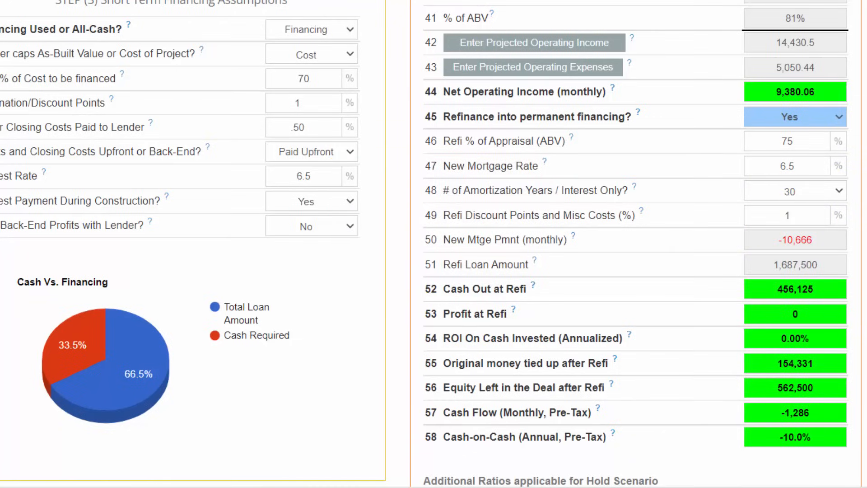
# - Review the refinance percentage, mortgage rate and amortization options, then the new monthly mortgage payment and refi loan amount
pyautogui.scroll(1, 434, 243)
pyautogui.scroll(1, 835, 145)
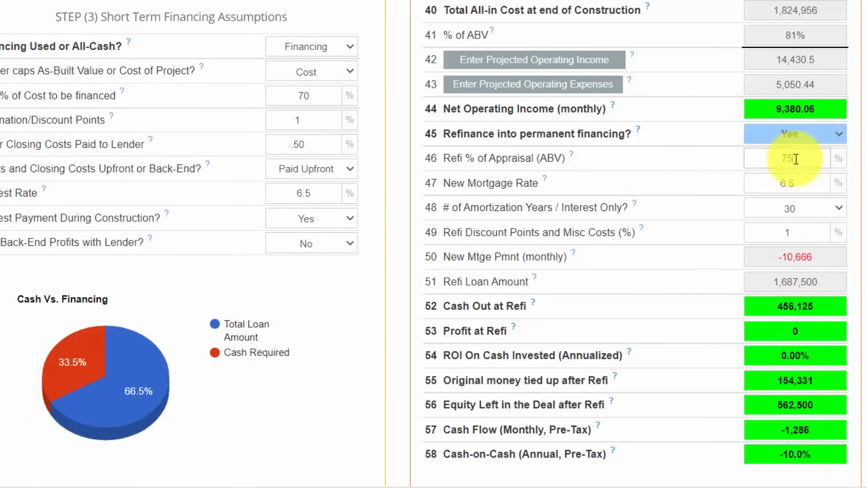
pyautogui.doubleClick(779, 160)
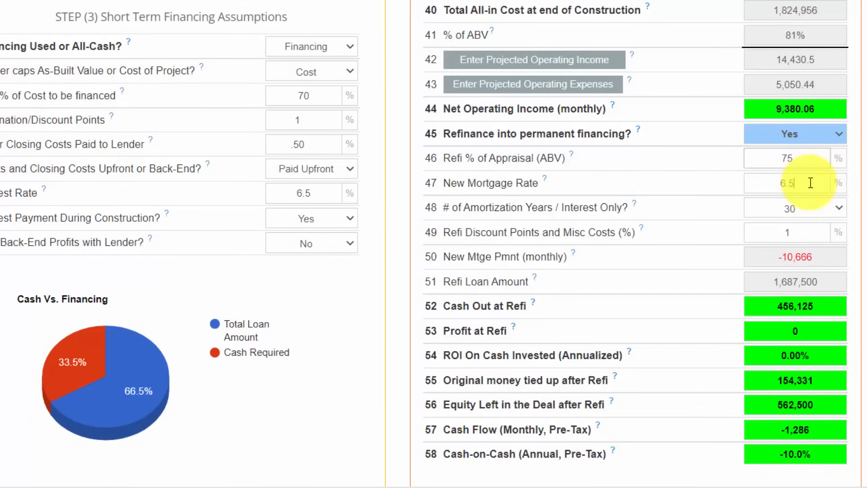
pyautogui.doubleClick(776, 186)
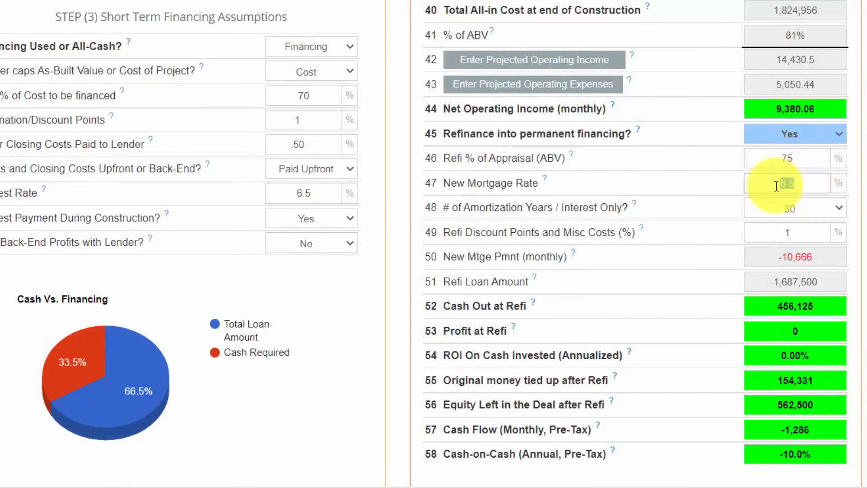
pyautogui.click(806, 212)
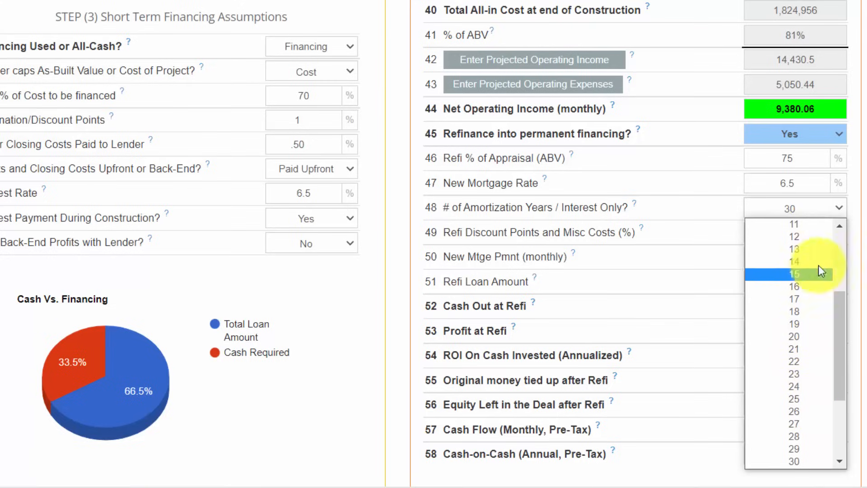
pyautogui.click(866, 210)
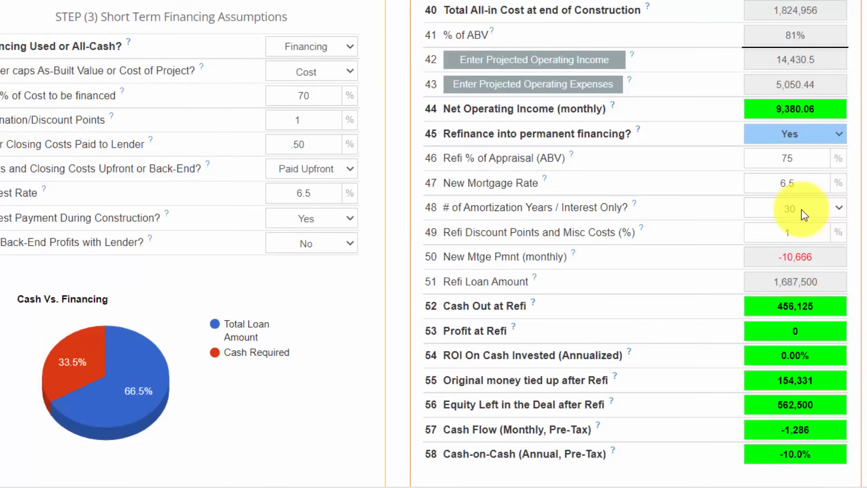
pyautogui.scroll(-1, 808, 253)
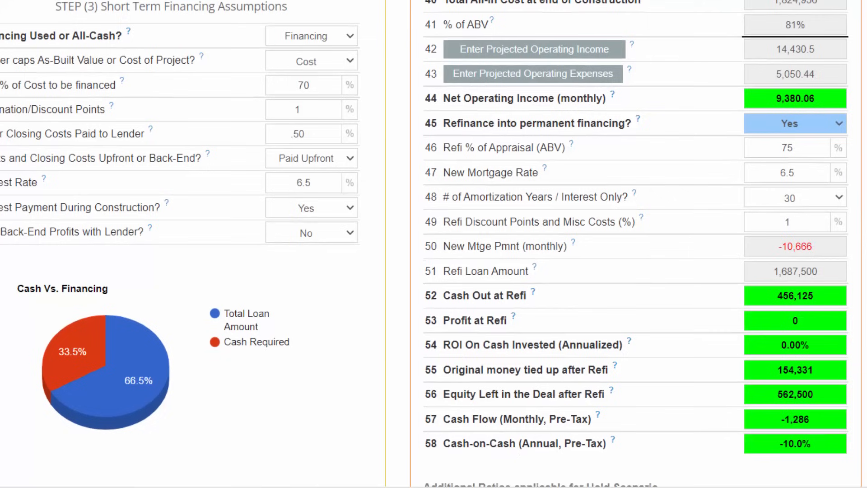
pyautogui.moveTo(822, 247); pyautogui.dragTo(770, 246)
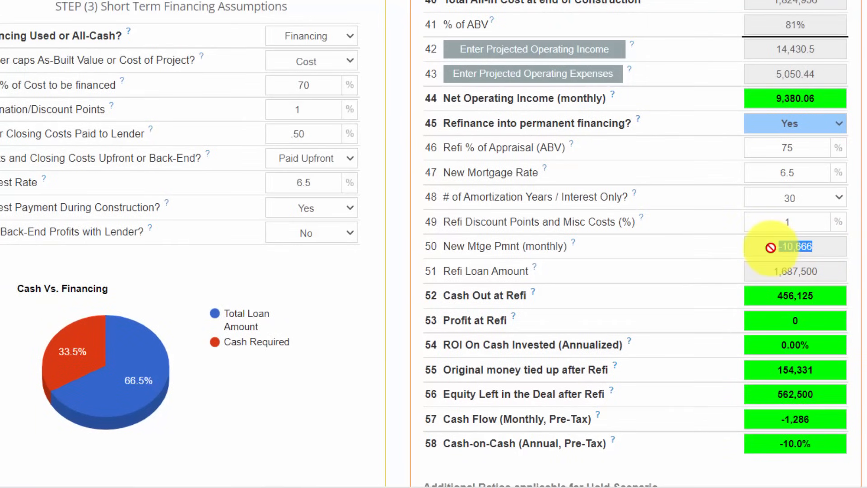
pyautogui.moveTo(828, 272); pyautogui.dragTo(770, 277)
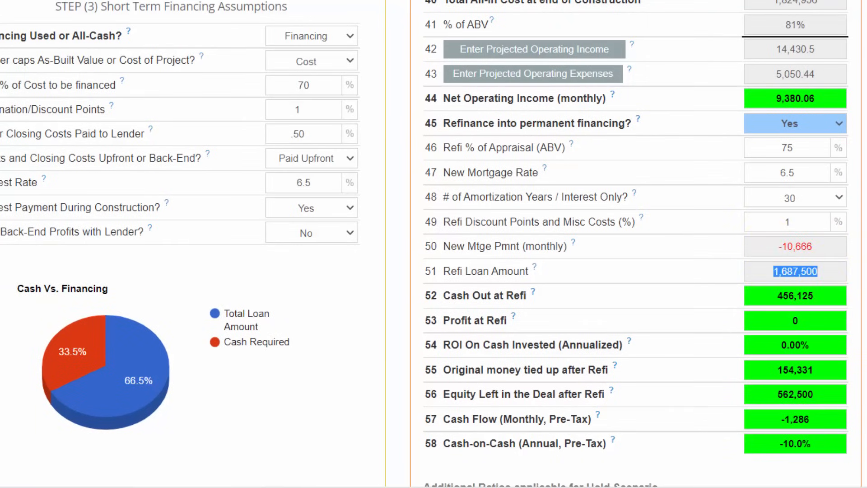
# - Examine the property DCR in the additional hold ratios against the net operating income and new monthly mortgage payment
pyautogui.scroll(-3, 770, 277)
pyautogui.scroll(-1, 839, 369)
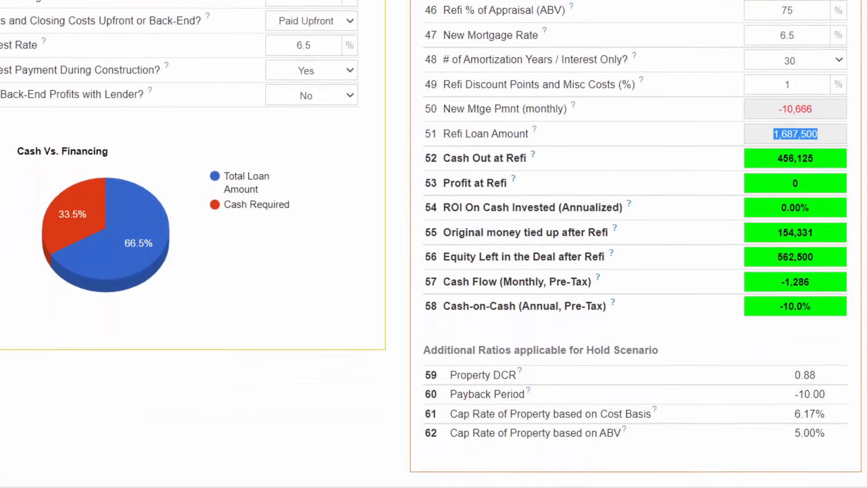
pyautogui.moveTo(831, 373); pyautogui.dragTo(783, 377)
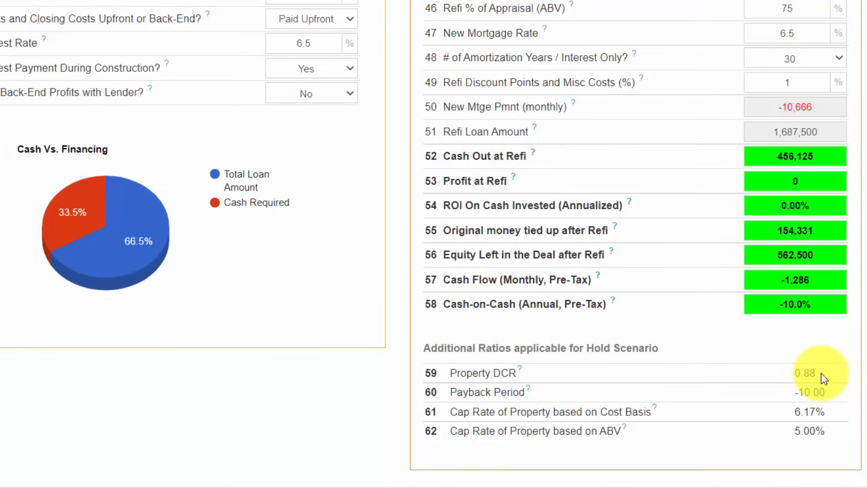
pyautogui.moveTo(820, 373); pyautogui.dragTo(785, 370)
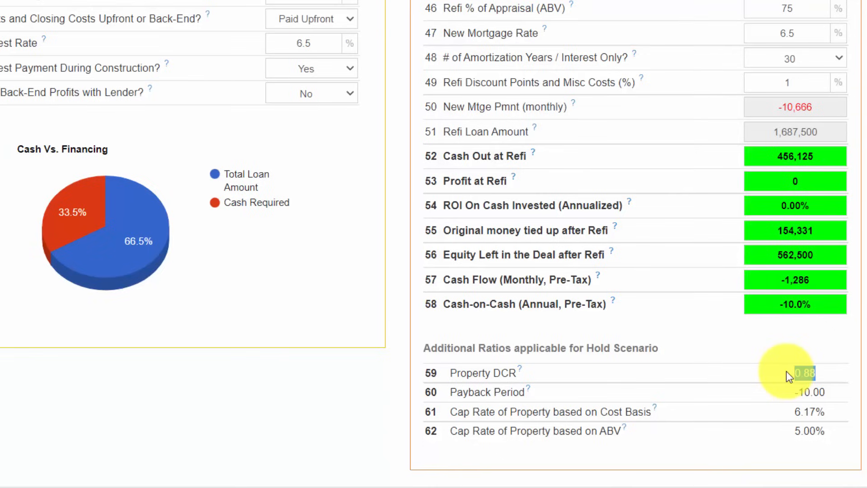
pyautogui.moveTo(787, 371); pyautogui.dragTo(843, 109)
pyautogui.click(781, 1)
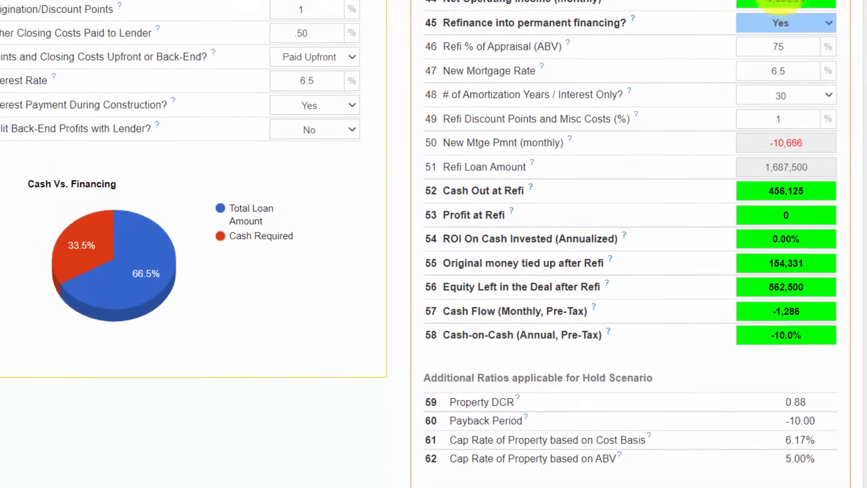
pyautogui.moveTo(782, 1); pyautogui.dragTo(733, 14)
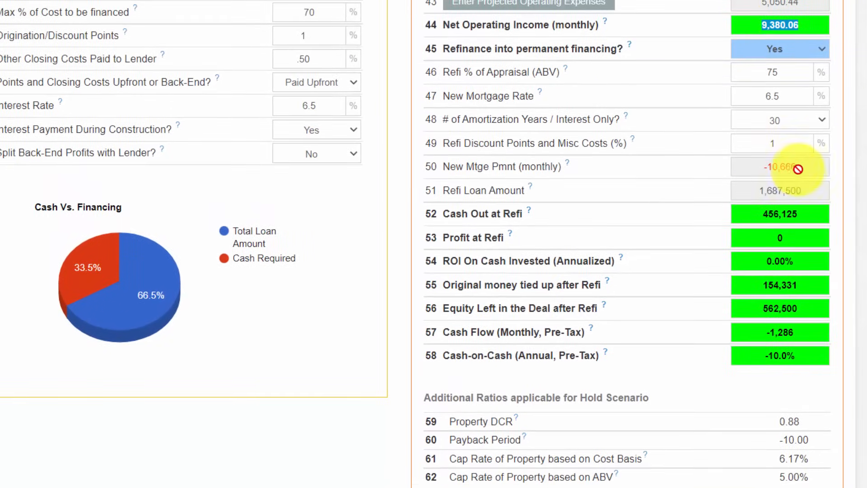
pyautogui.moveTo(798, 169); pyautogui.dragTo(756, 165)
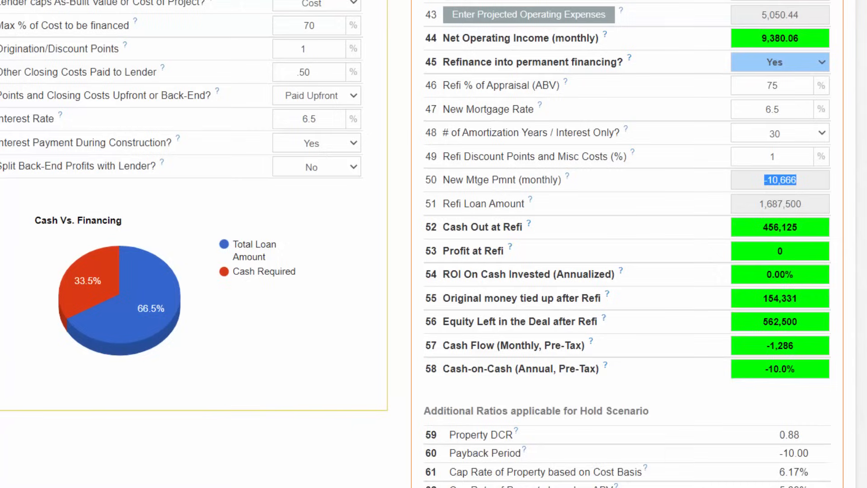
# - Try a refi percentage of appraisal (ABV) of 70% and check the property DCR
pyautogui.scroll(1, 813, 97)
pyautogui.moveTo(790, 111); pyautogui.dragTo(750, 111)
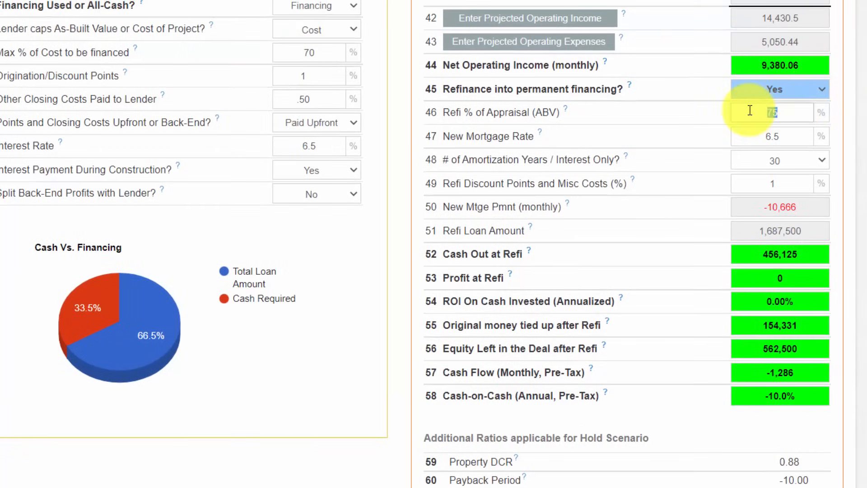
pyautogui.write('70')
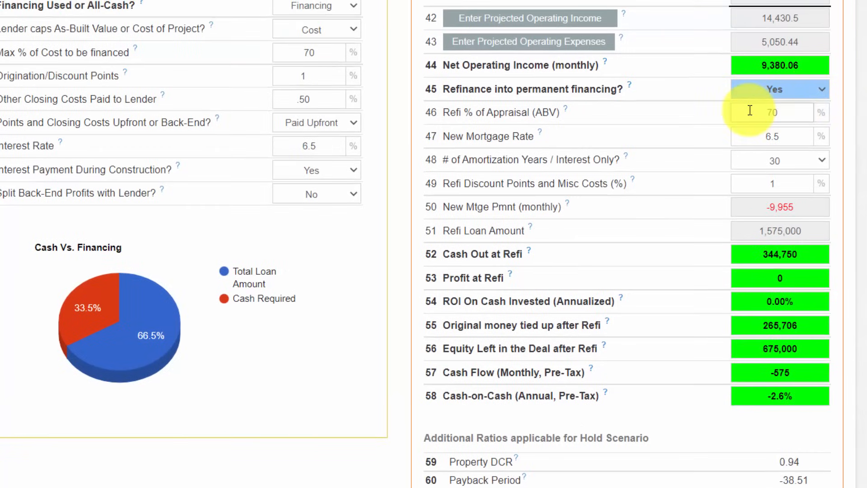
pyautogui.moveTo(802, 461); pyautogui.dragTo(779, 461)
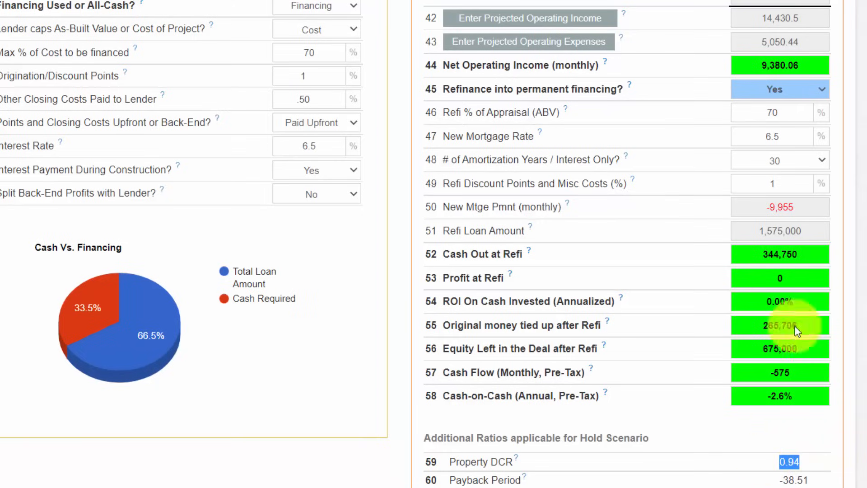
# - Try refi percentages of appraisal (ABV) of 65% and 60%
pyautogui.moveTo(786, 110); pyautogui.dragTo(757, 113)
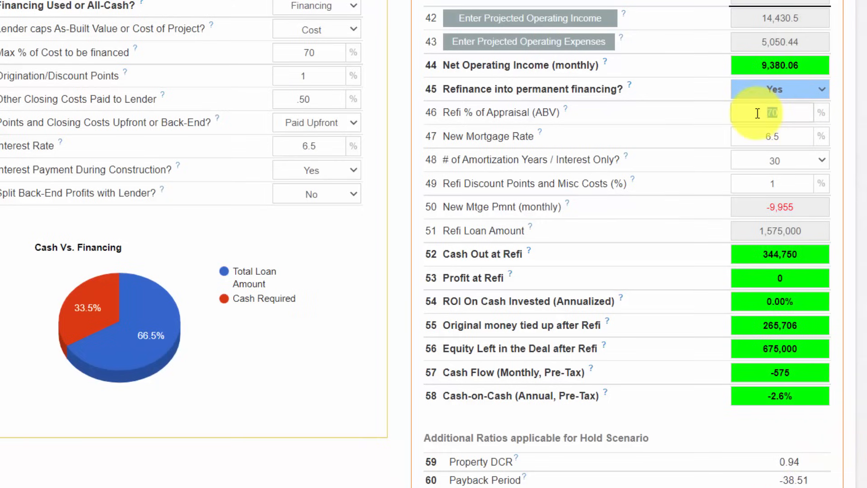
pyautogui.write('65')
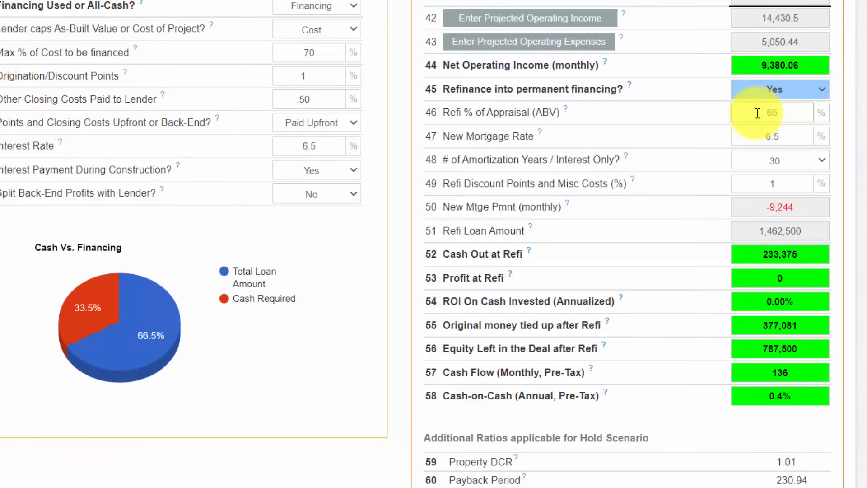
pyautogui.press('BackSpace')
pyautogui.write('0')
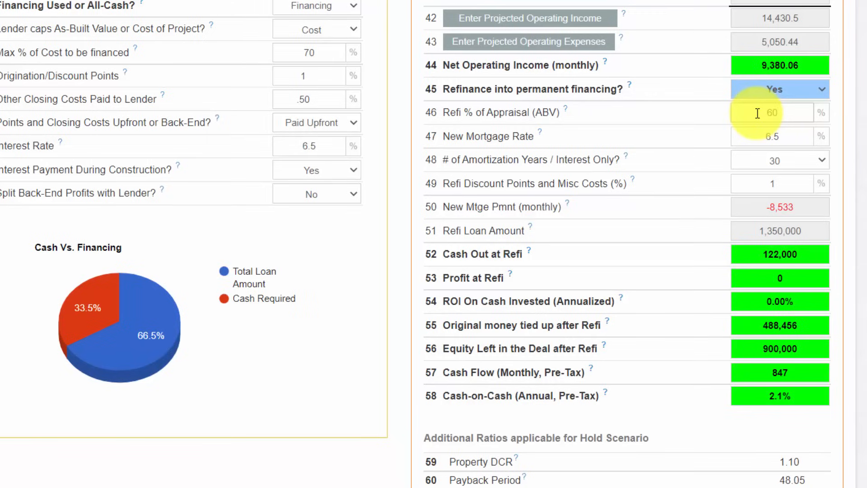
# - Try a refi percentage of appraisal (ABV) of 55% and check the property DCR
pyautogui.press('BackSpace')
pyautogui.write('55')
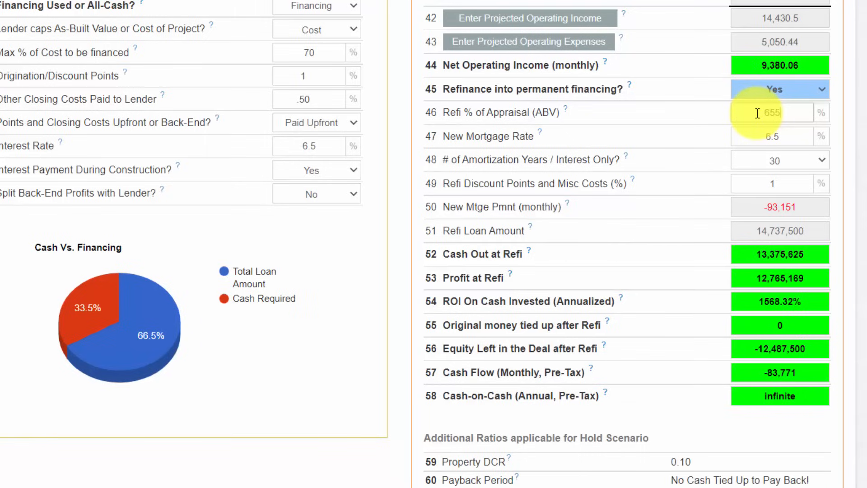
pyautogui.press('BackSpace')
pyautogui.press('BackSpace')
pyautogui.press('BackSpace')
pyautogui.write('55')
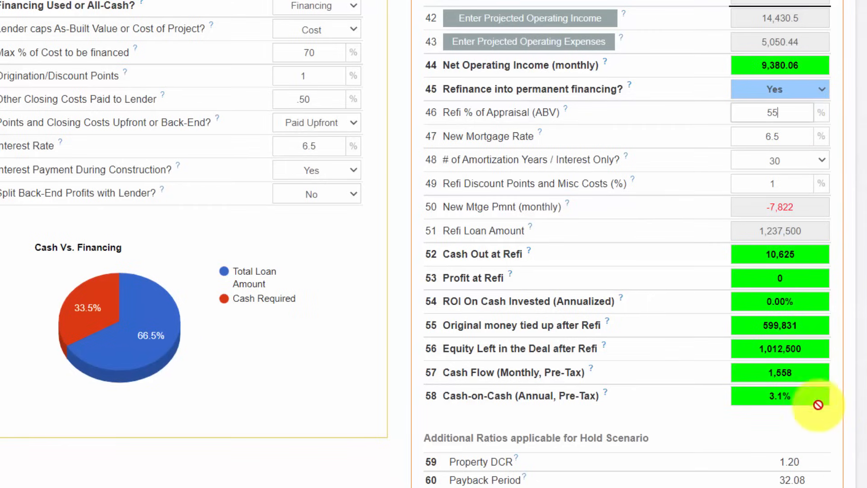
pyautogui.doubleClick(789, 461)
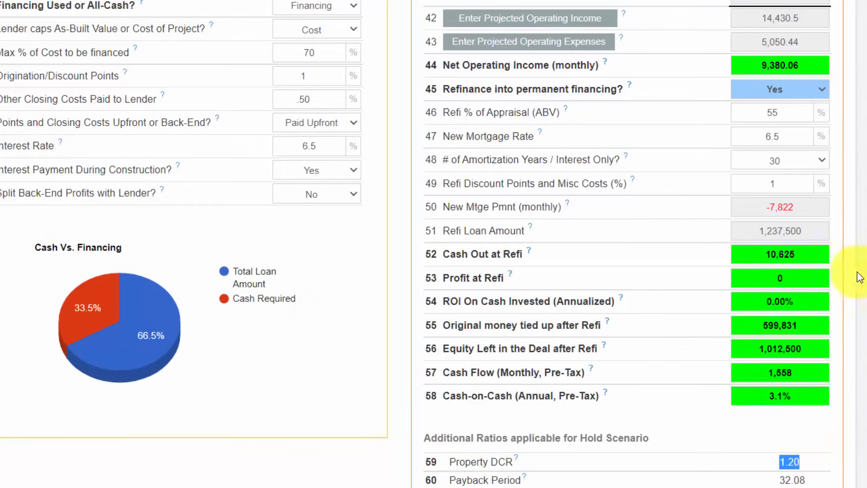
# - Try a refi percentage of appraisal (ABV) of 50% and check the property DCR and cash out at refi
pyautogui.click(784, 110)
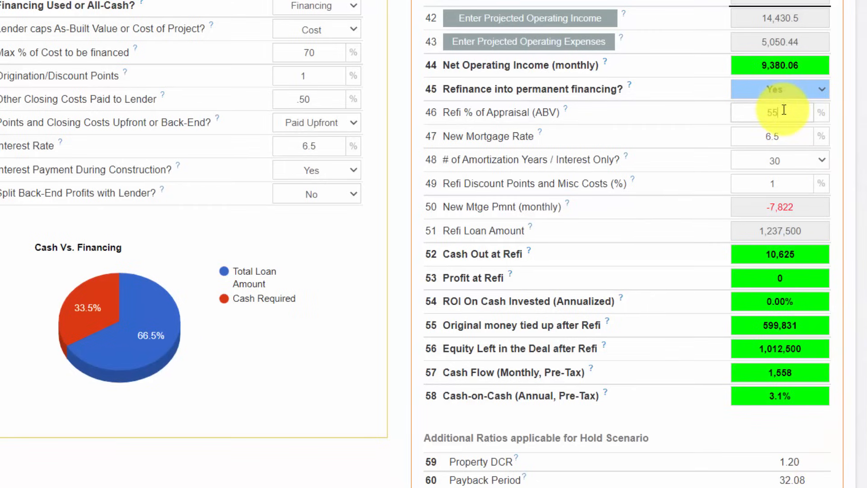
pyautogui.press('BackSpace')
pyautogui.write('0')
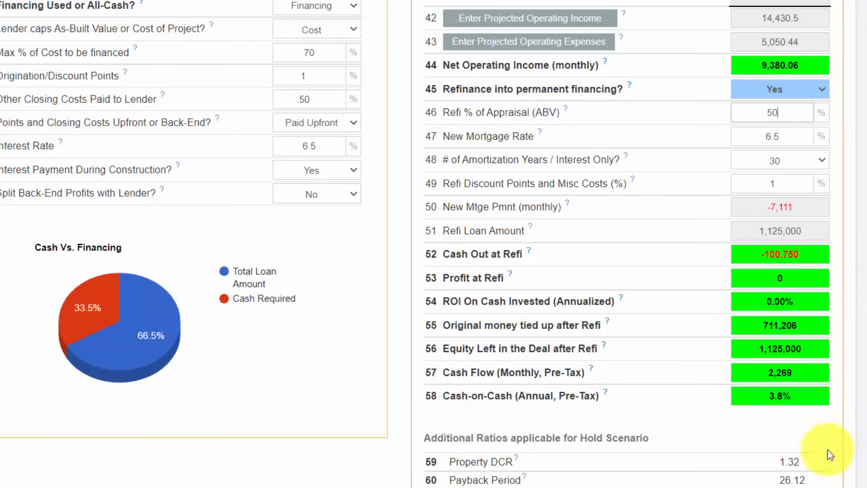
pyautogui.scroll(-1, 826, 442)
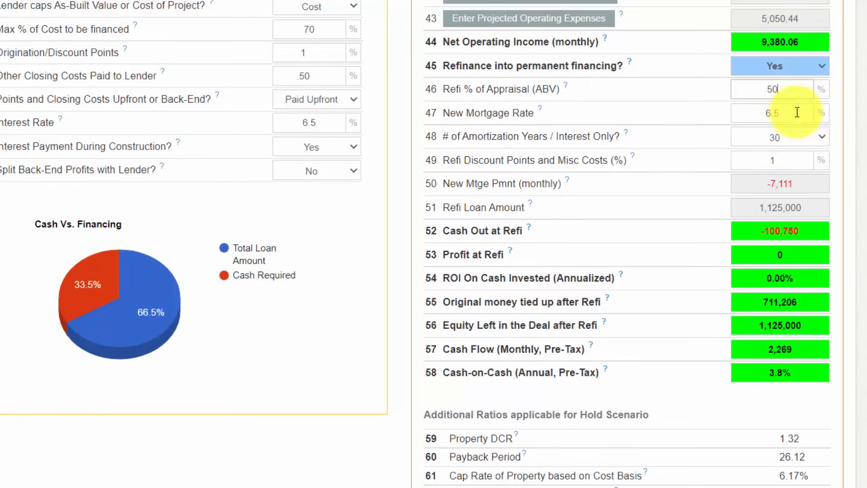
pyautogui.moveTo(781, 89); pyautogui.dragTo(756, 90)
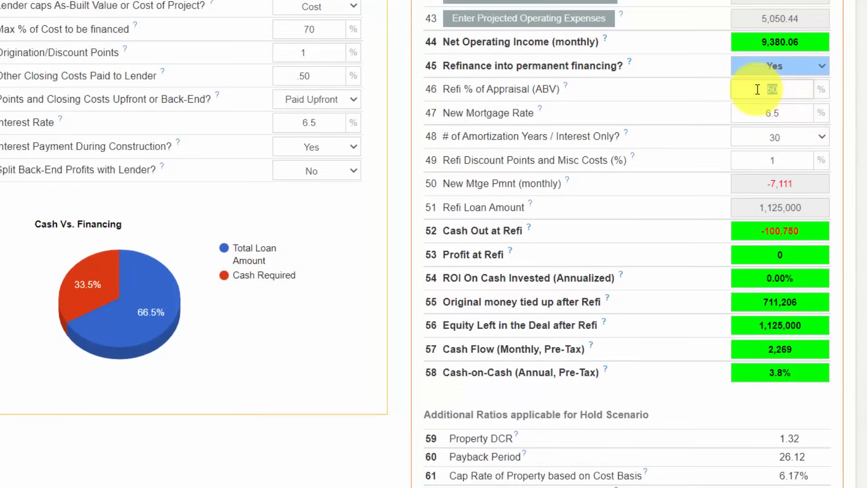
pyautogui.click(787, 435)
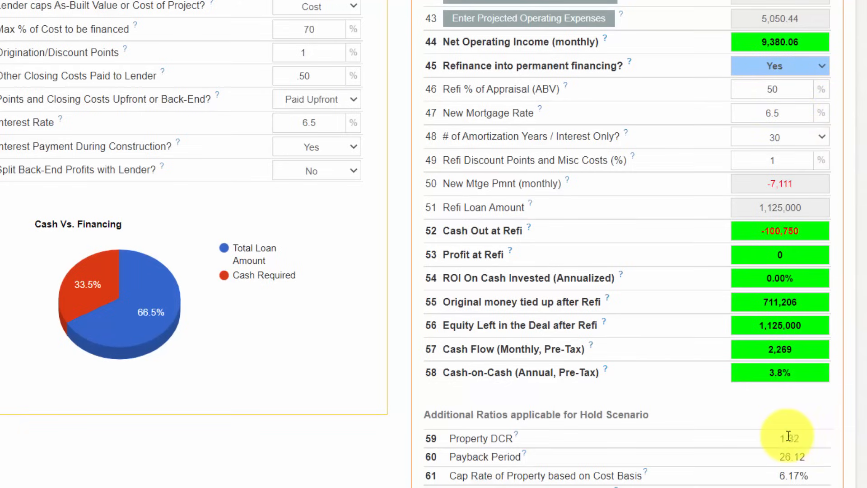
pyautogui.doubleClick(787, 436)
pyautogui.scroll(1, 851, 329)
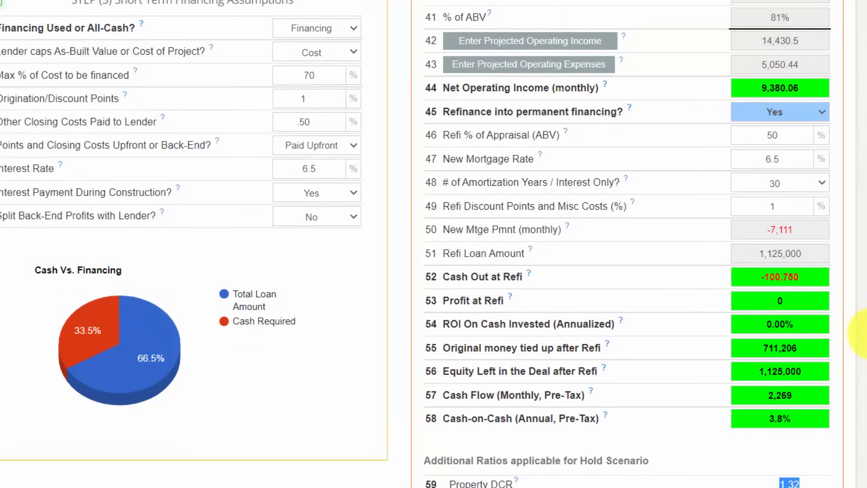
pyautogui.moveTo(811, 276); pyautogui.dragTo(748, 276)
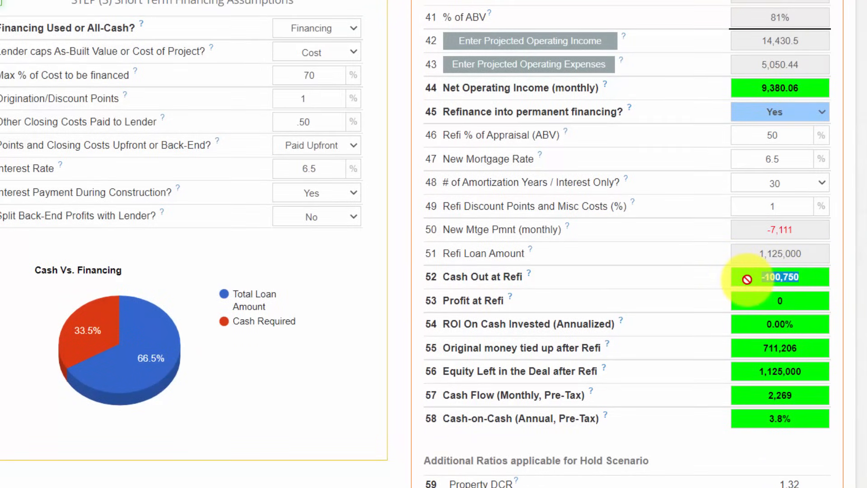
# - Set the refi percentage of appraisal (ABV) to 52% and review the hold returns and property DCR
pyautogui.click(780, 135)
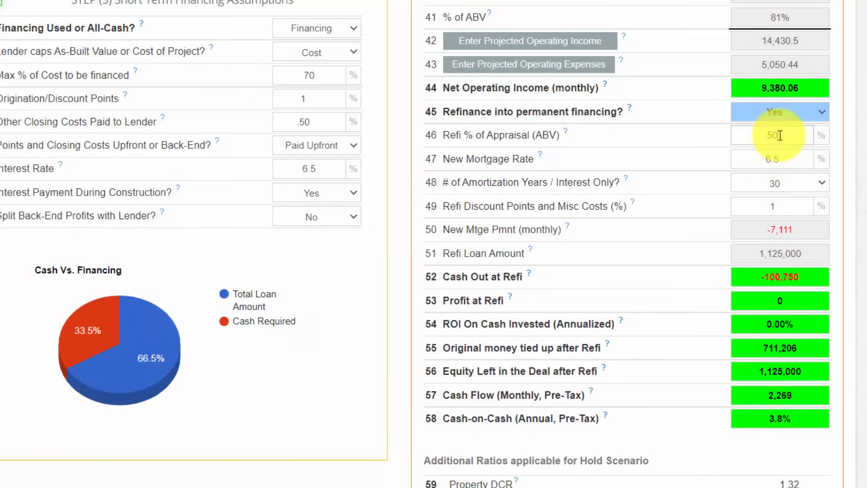
pyautogui.press('BackSpace')
pyautogui.write('3')
pyautogui.press('BackSpace')
pyautogui.write('2')
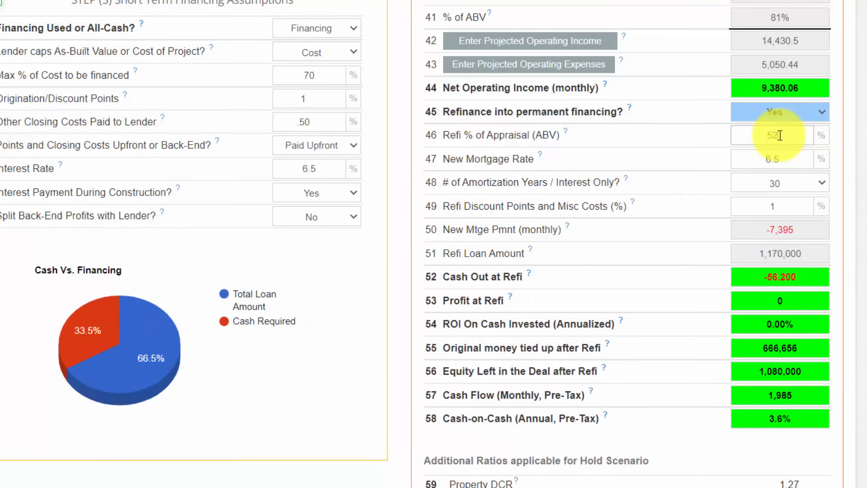
pyautogui.doubleClick(772, 135)
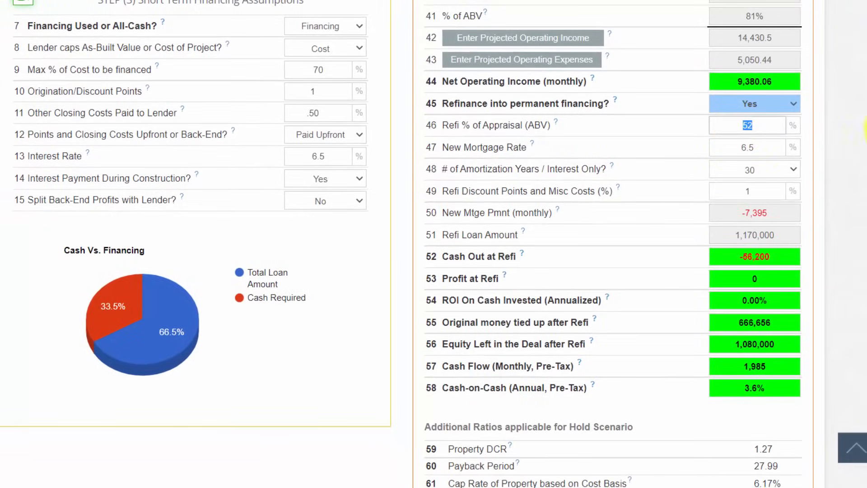
pyautogui.scroll(3, 434, 244)
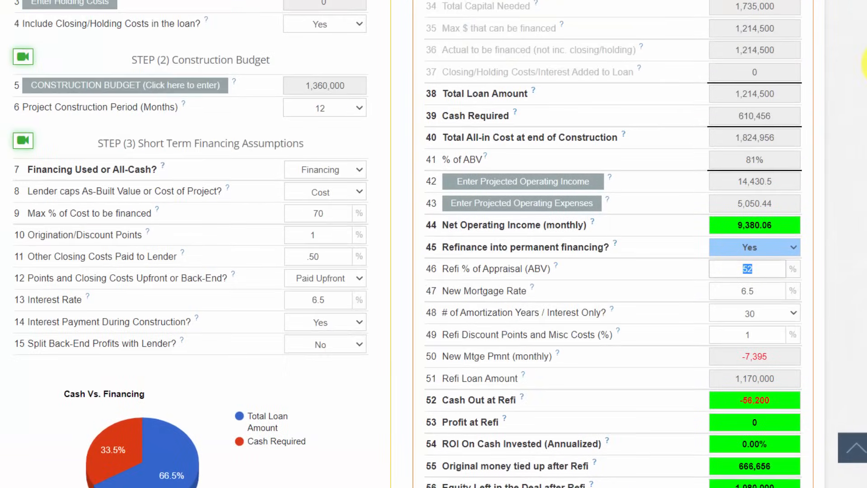
pyautogui.click(836, 252)
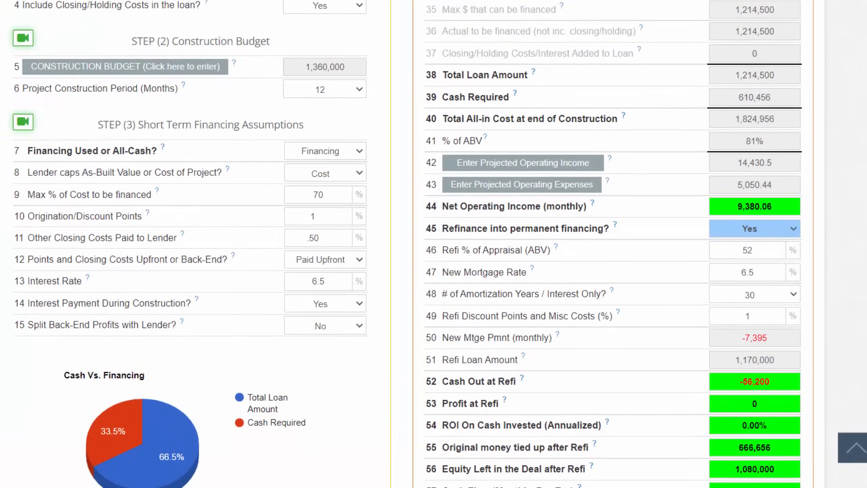
pyautogui.scroll(-3, 433, 244)
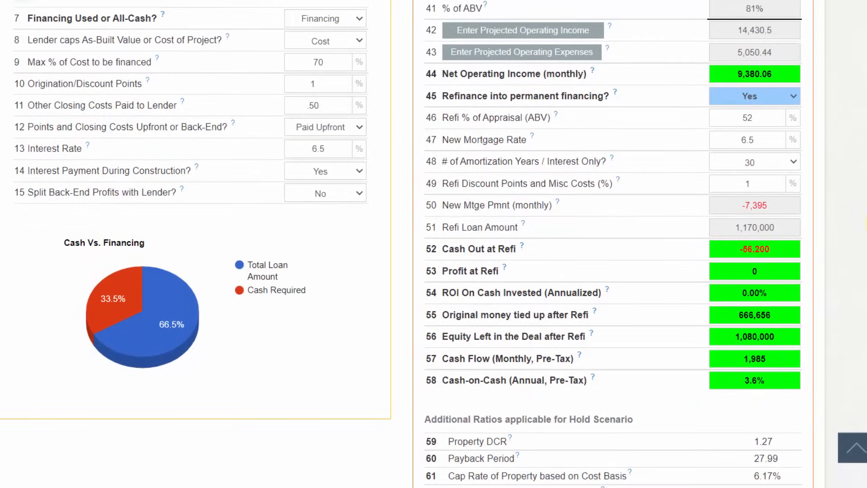
# - Check the property DCR and the cash out at refi for the hold scenario
pyautogui.moveTo(774, 443); pyautogui.dragTo(743, 450)
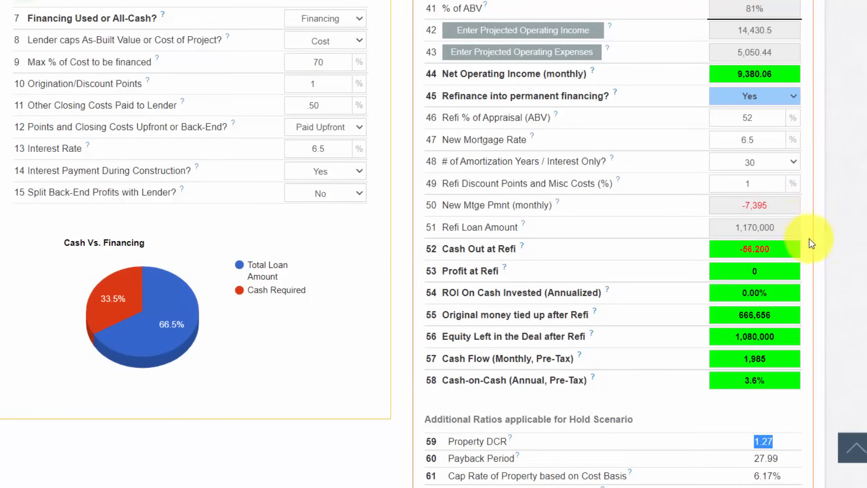
pyautogui.moveTo(783, 253); pyautogui.dragTo(726, 252)
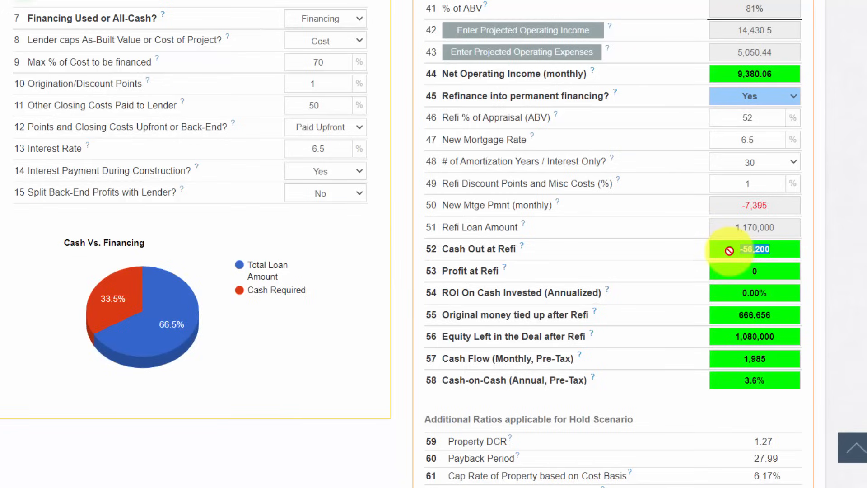
# - Try a new mortgage rate of 6% and return it to 6.5%
pyautogui.scroll(1, 735, 249)
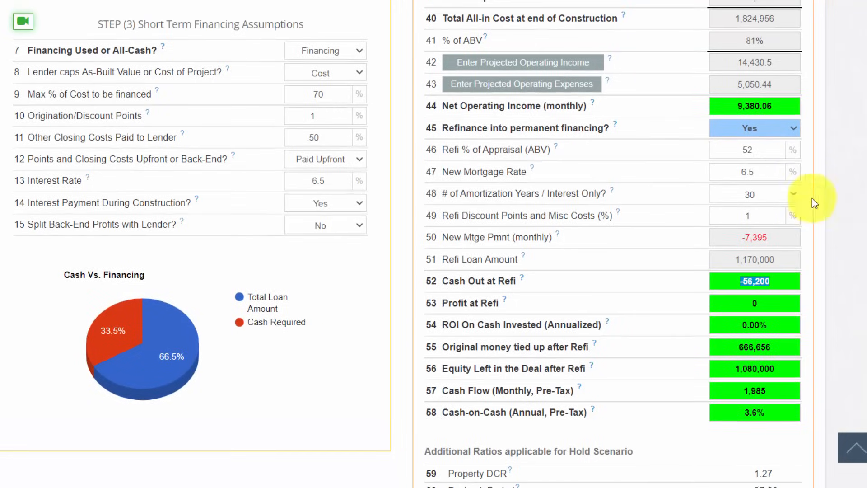
pyautogui.click(762, 178)
pyautogui.press('BackSpace')
pyautogui.press('BackSpace')
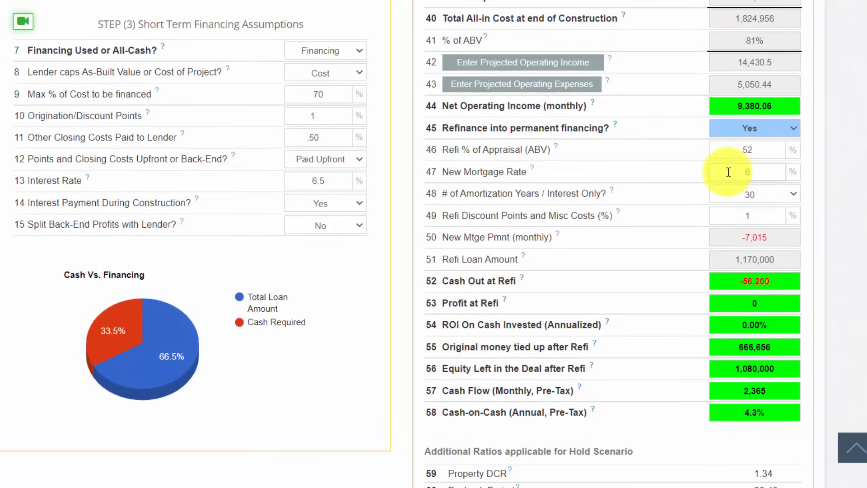
pyautogui.write('.5')
# - Examine the original money tied up, equity left after refi, monthly cash flow and cash-on-cash return
pyautogui.scroll(-1, 808, 167)
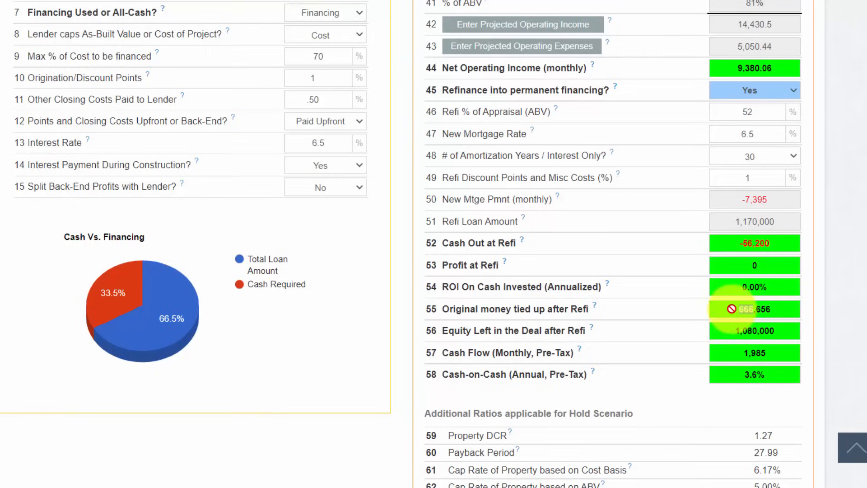
pyautogui.moveTo(732, 309); pyautogui.dragTo(695, 307)
pyautogui.click(781, 309)
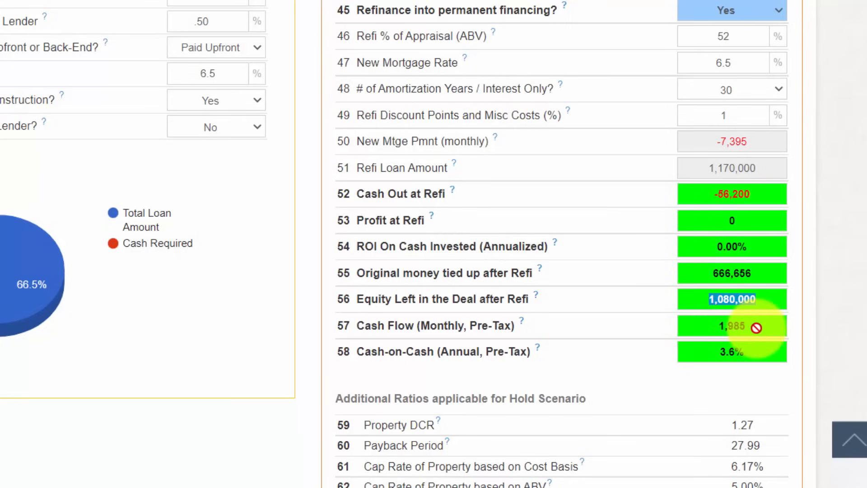
pyautogui.moveTo(756, 328); pyautogui.dragTo(714, 365)
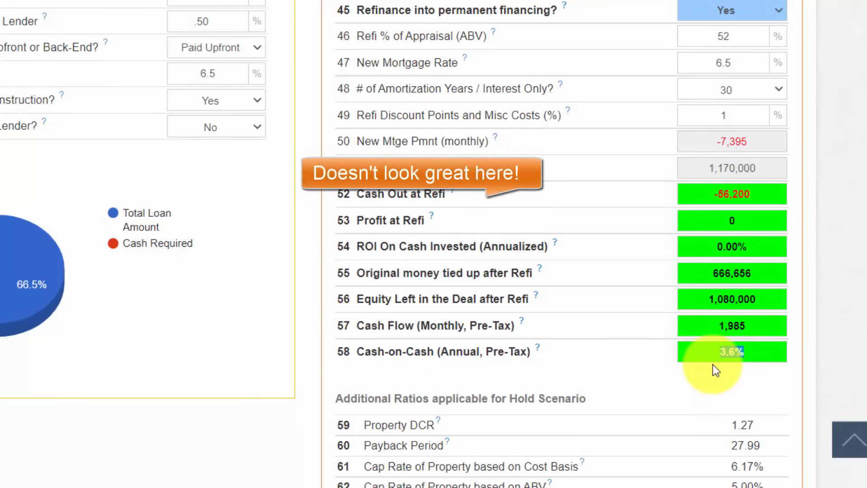
pyautogui.click(844, 320)
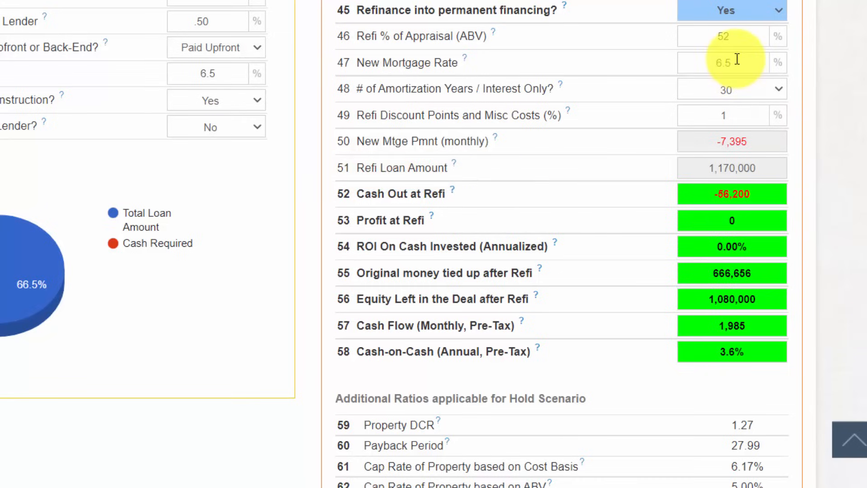
# - Compare the new mortgage rate and purchase price inputs with the annual cash-on-cash return
pyautogui.moveTo(736, 60); pyautogui.dragTo(708, 62)
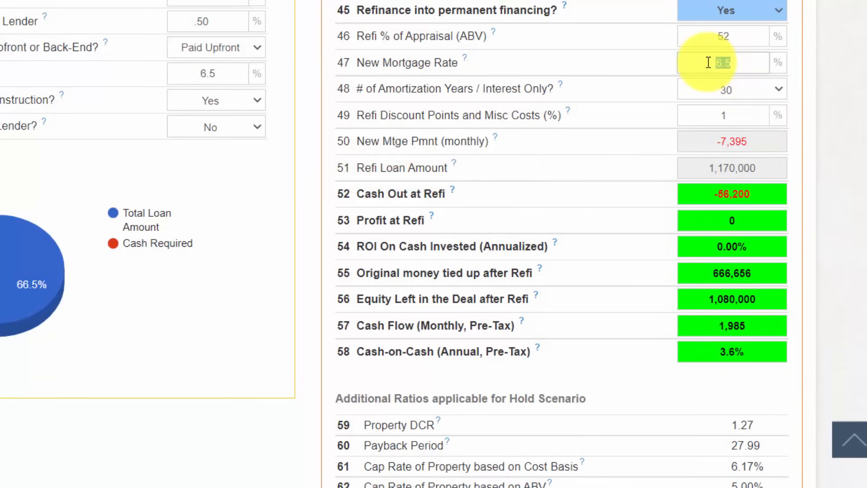
pyautogui.click(850, 82)
pyautogui.scroll(3, 853, 82)
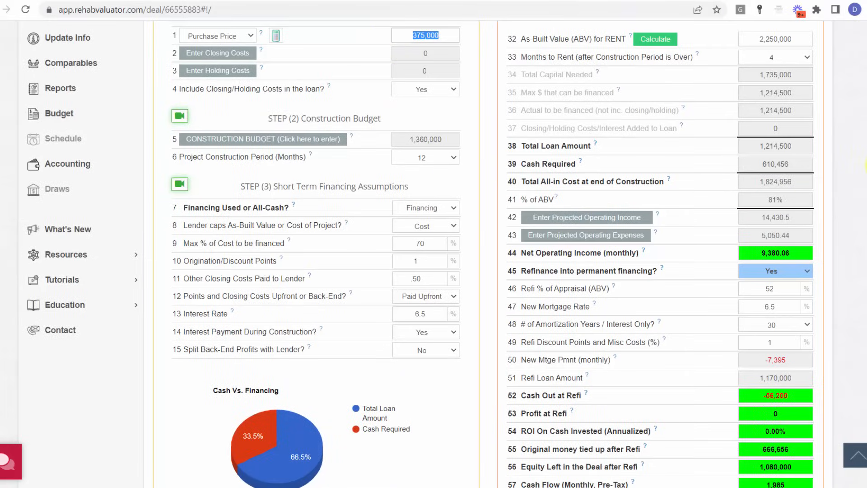
pyautogui.scroll(-2, 865, 167)
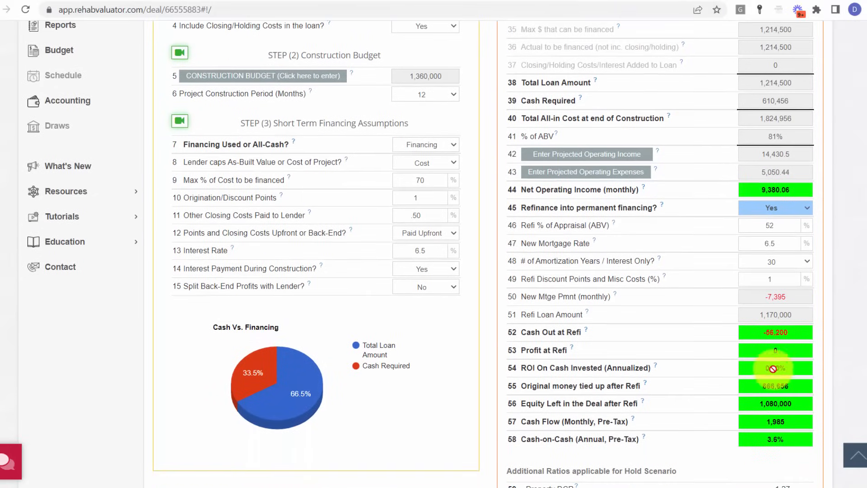
pyautogui.moveTo(797, 439); pyautogui.dragTo(743, 435)
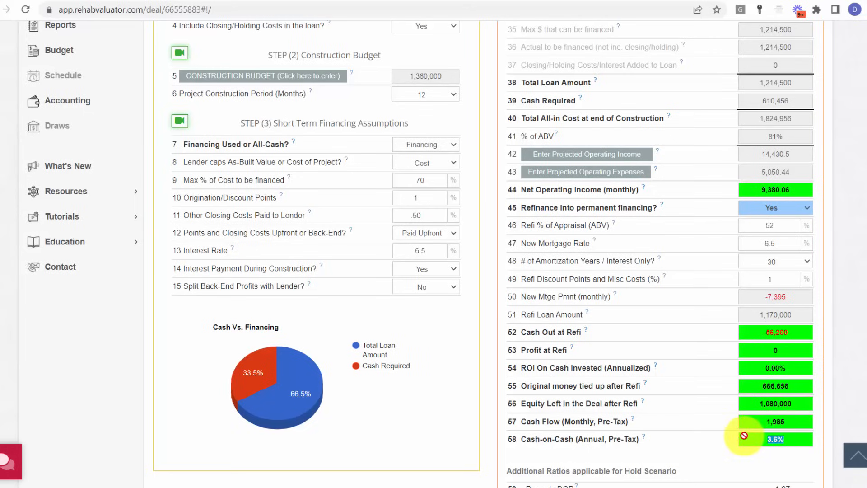
pyautogui.click(862, 344)
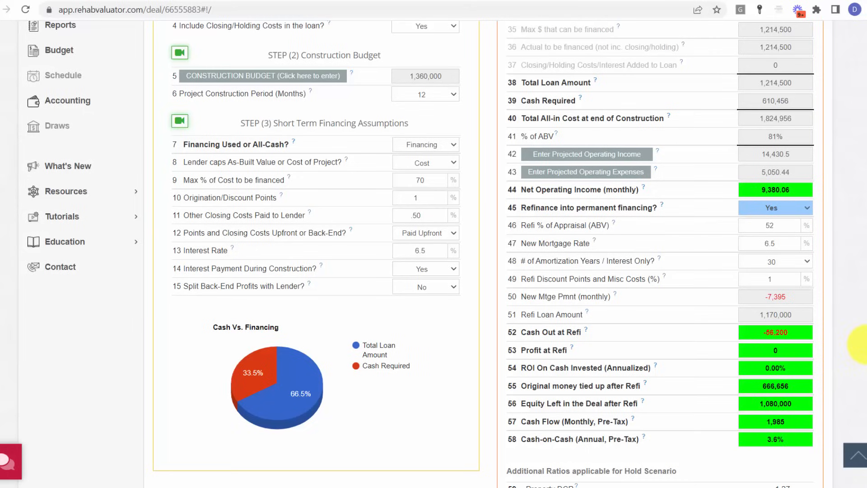
# - Set the projected monthly rents to 1,499 for the 1-bed units and 1,899 for the 2-bed units, and update the operating income
pyautogui.click(606, 158)
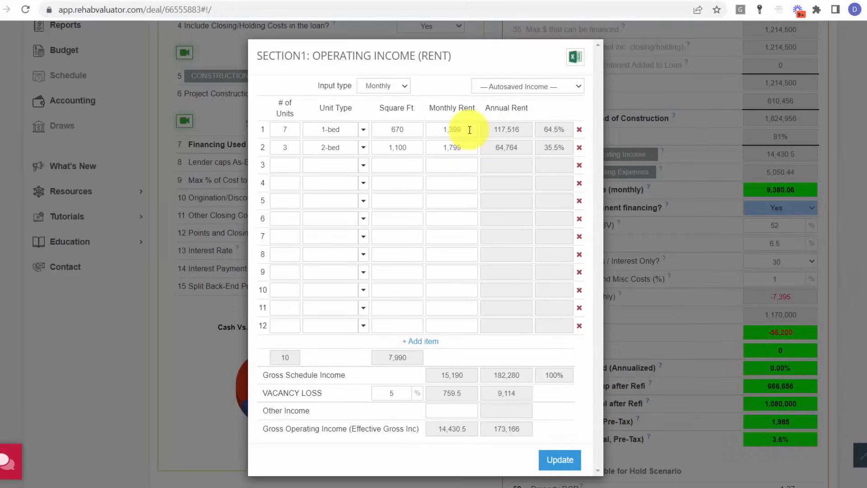
pyautogui.moveTo(470, 130); pyautogui.dragTo(438, 130)
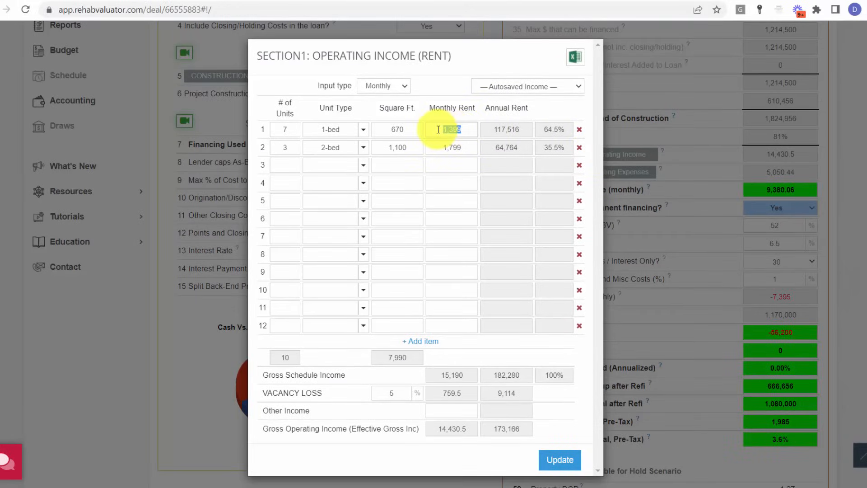
pyautogui.write('1499')
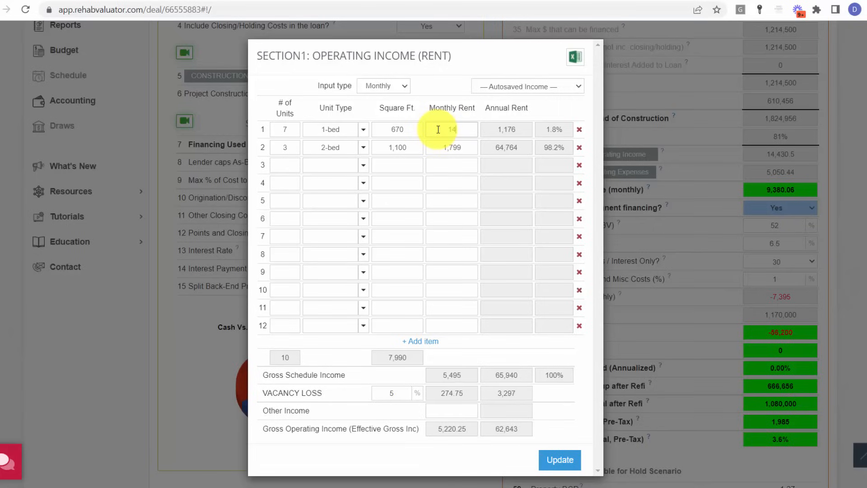
pyautogui.moveTo(464, 149); pyautogui.dragTo(435, 148)
pyautogui.write('1899')
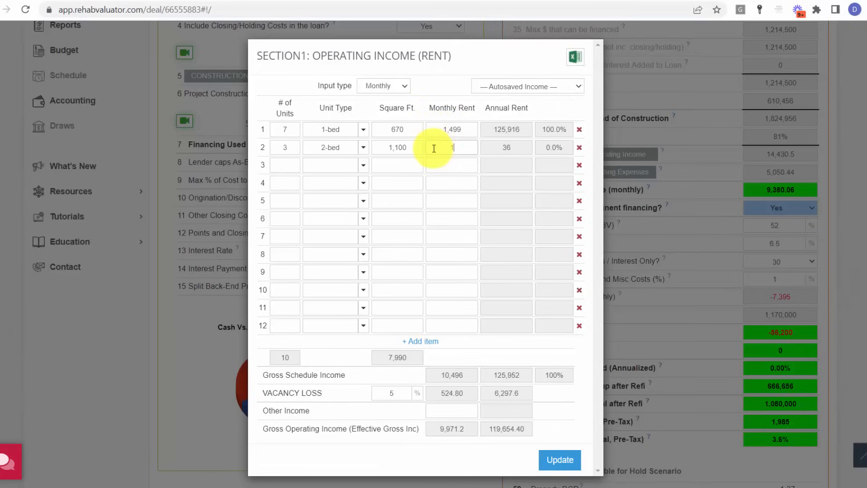
pyautogui.click(560, 459)
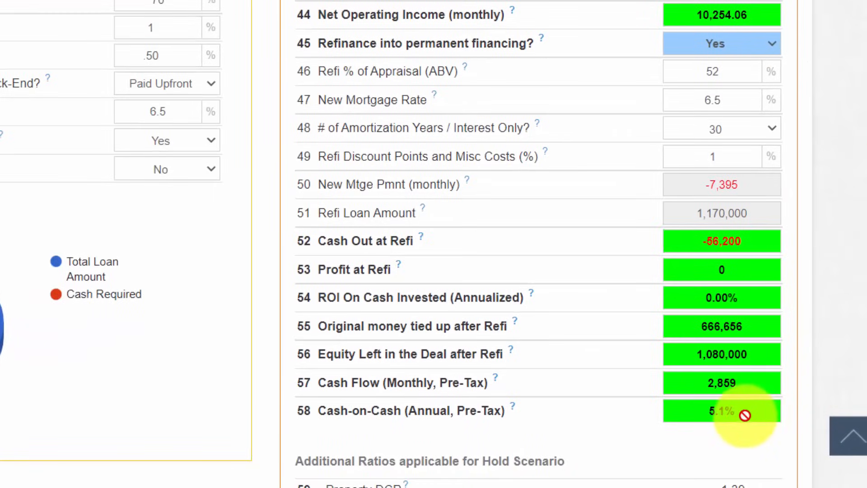
# - Review the effect of the higher rents on cash-on-cash, monthly cash flow, net operating income and property DCR
pyautogui.moveTo(745, 414); pyautogui.dragTo(702, 414)
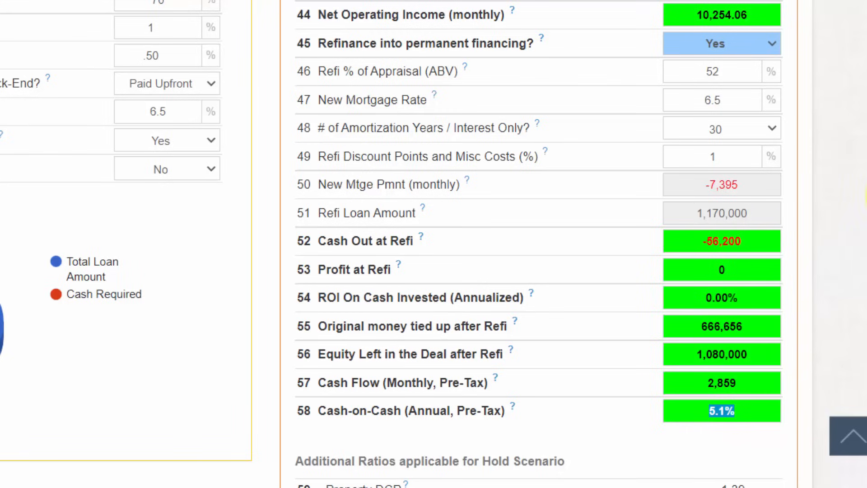
pyautogui.moveTo(866, 221); pyautogui.dragTo(866, 225)
pyautogui.click(757, 380)
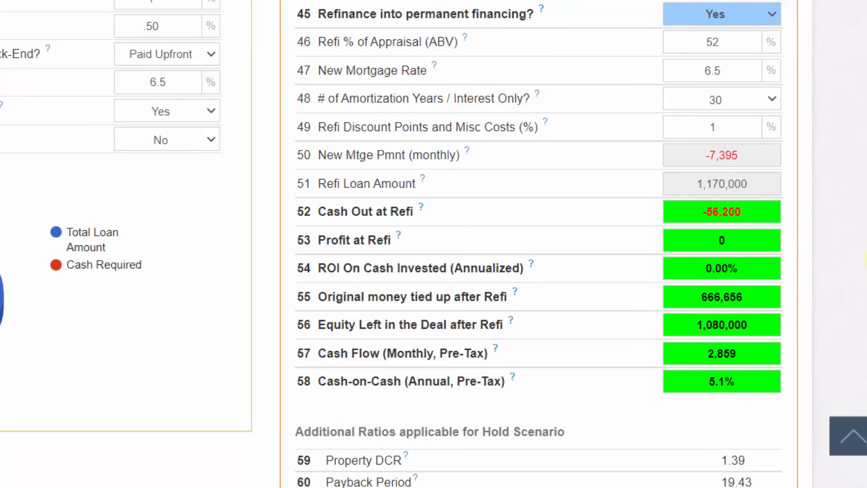
pyautogui.scroll(-1, 865, 260)
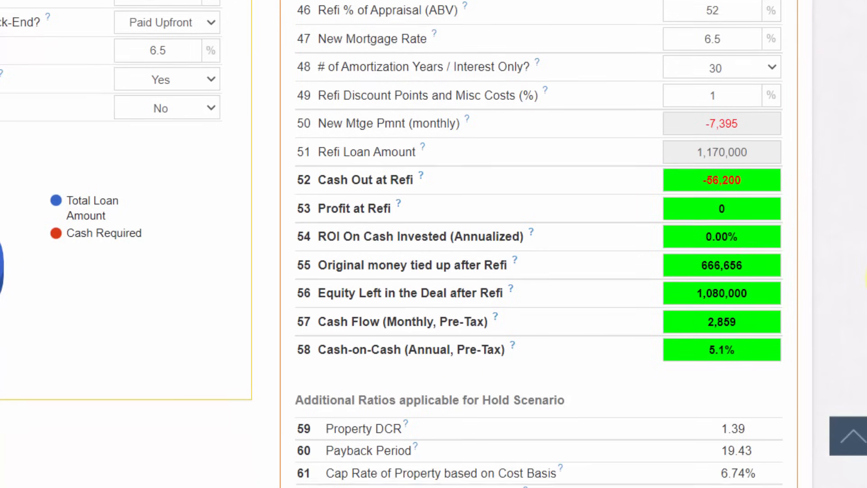
pyautogui.scroll(6, 864, 289)
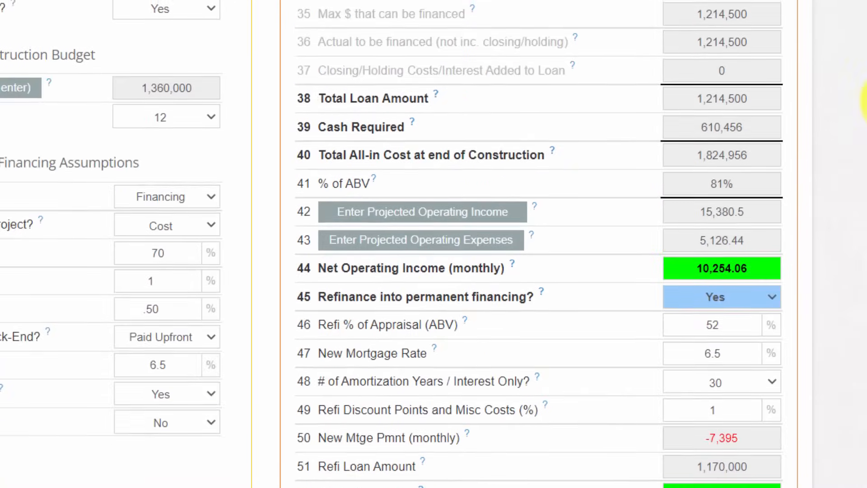
pyautogui.scroll(-3, 865, 289)
pyautogui.scroll(-1, 865, 187)
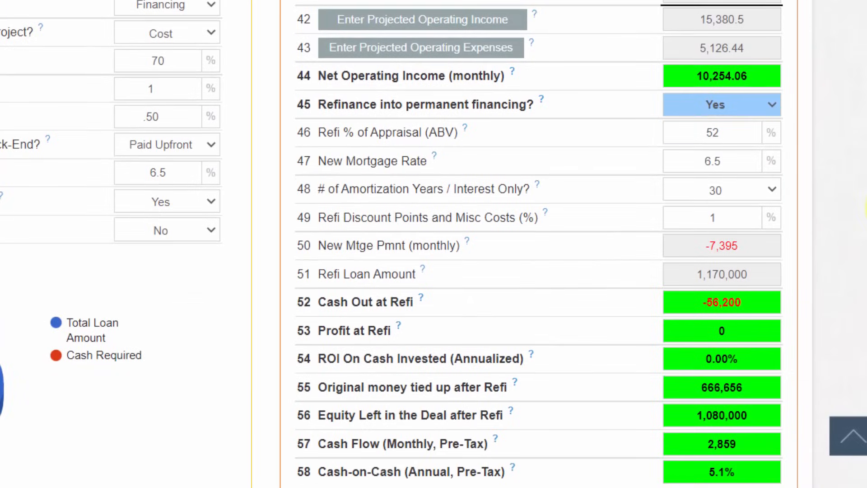
pyautogui.scroll(-1, 864, 210)
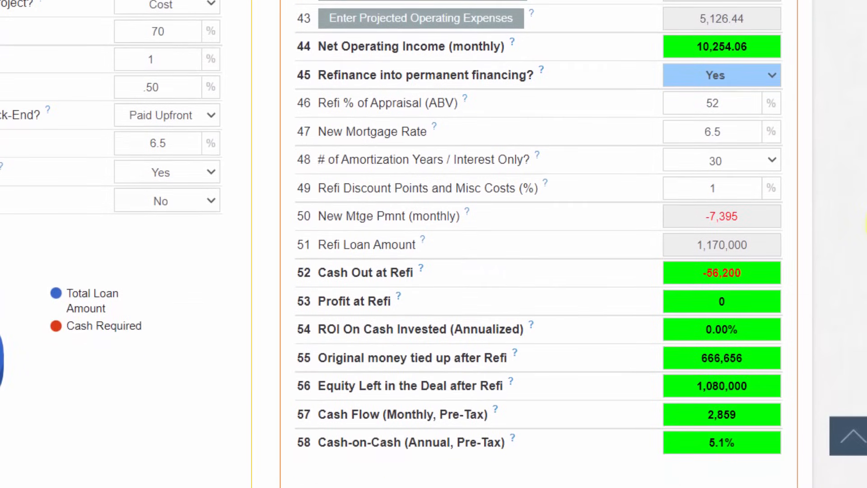
# - Examine the purchase price assumption and the cash required for the project
pyautogui.moveTo(866, 225); pyautogui.dragTo(866, 54)
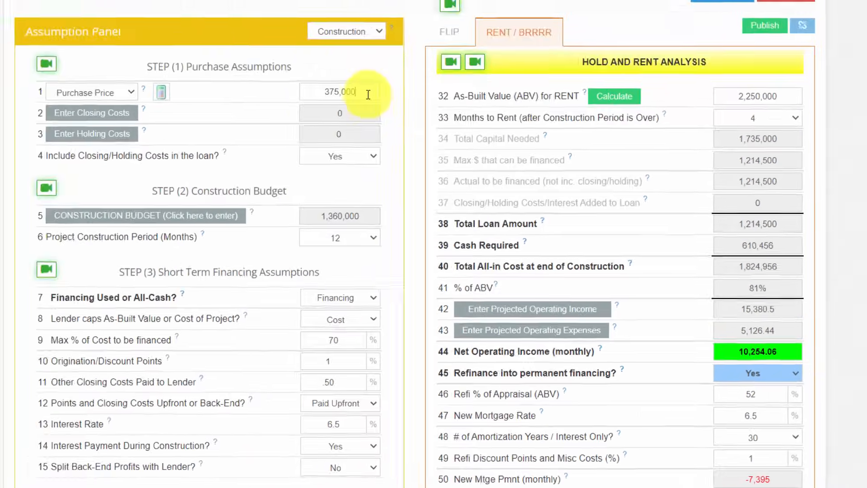
pyautogui.moveTo(394, 118); pyautogui.dragTo(341, 118)
pyautogui.click(434, 155)
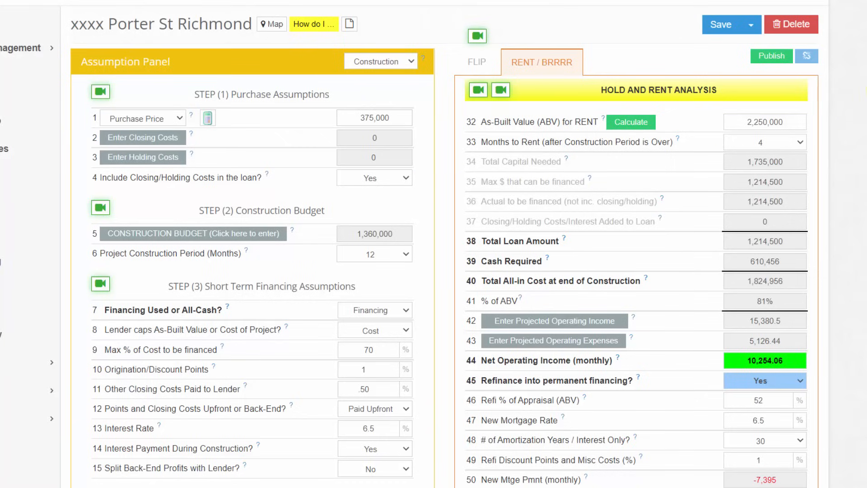
pyautogui.moveTo(866, 78); pyautogui.dragTo(866, 109)
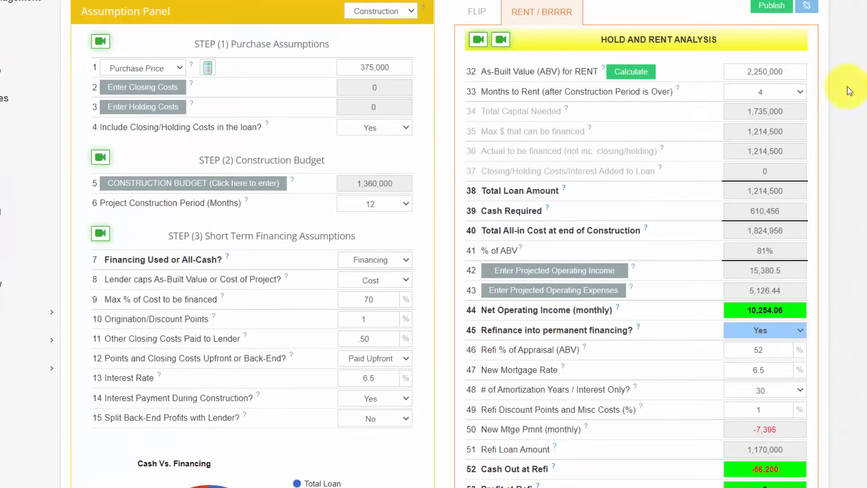
pyautogui.moveTo(787, 213); pyautogui.dragTo(732, 214)
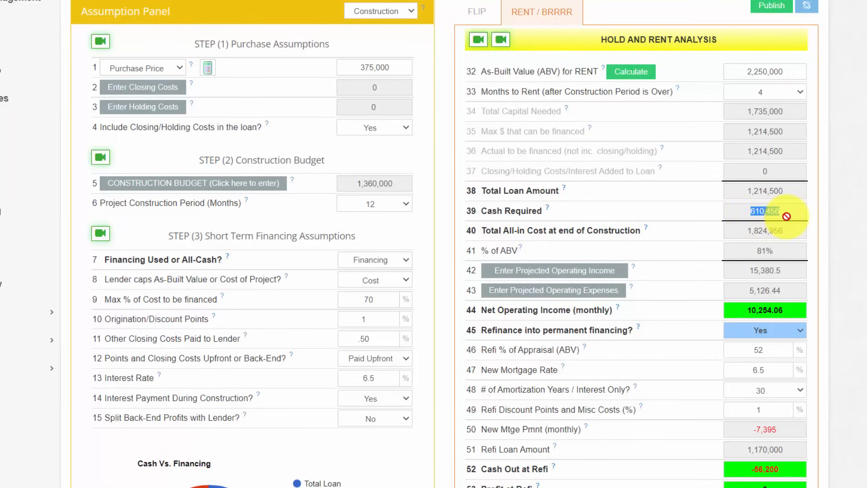
pyautogui.click(847, 206)
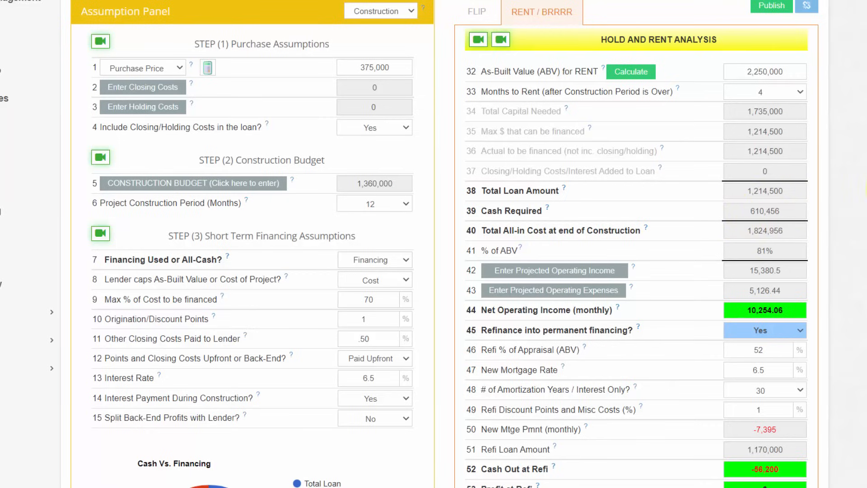
pyautogui.moveTo(866, 194); pyautogui.dragTo(866, 270)
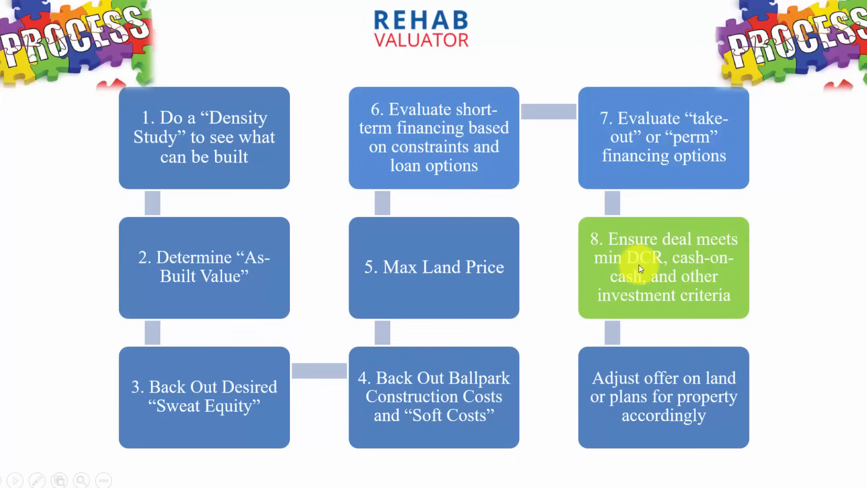
pyautogui.click(675, 283)
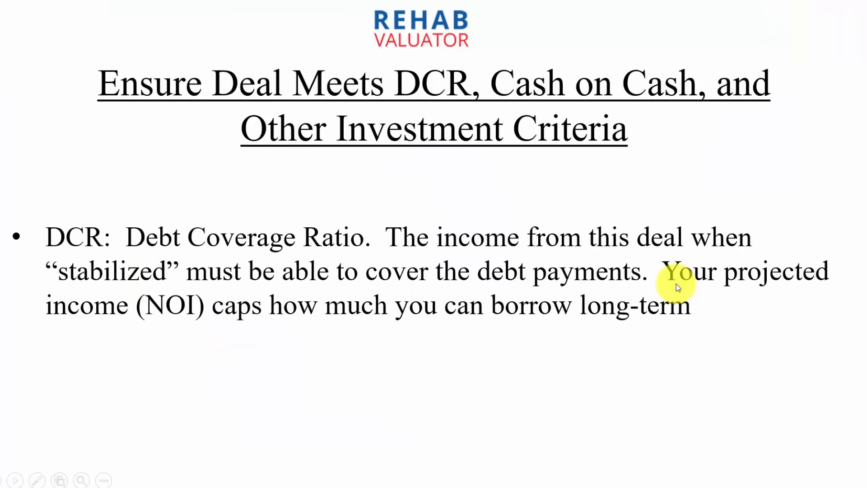
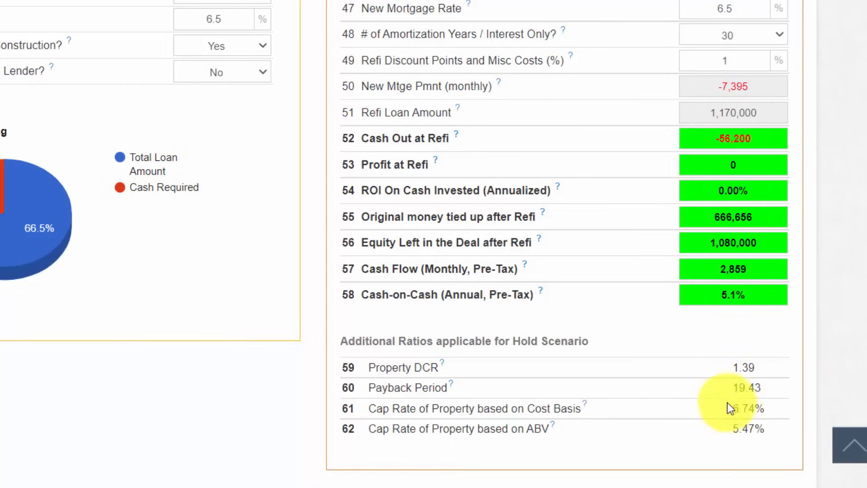
# - Examine the cap rate based on cost basis alongside the deal's purchase, construction and rental assumptions
pyautogui.moveTo(772, 407); pyautogui.dragTo(724, 407)
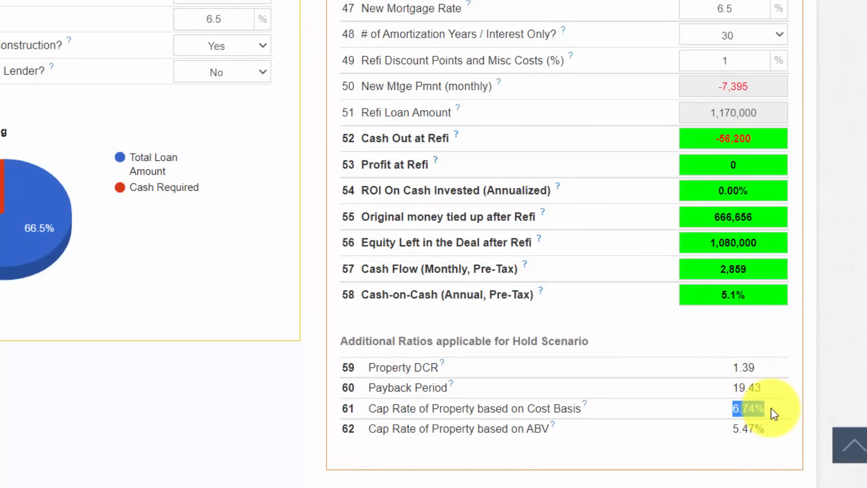
pyautogui.scroll(8, 771, 408)
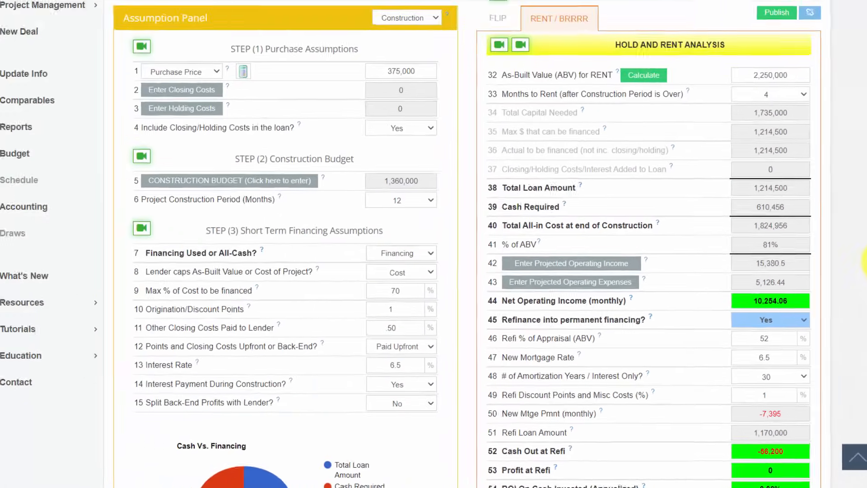
pyautogui.scroll(1, 863, 265)
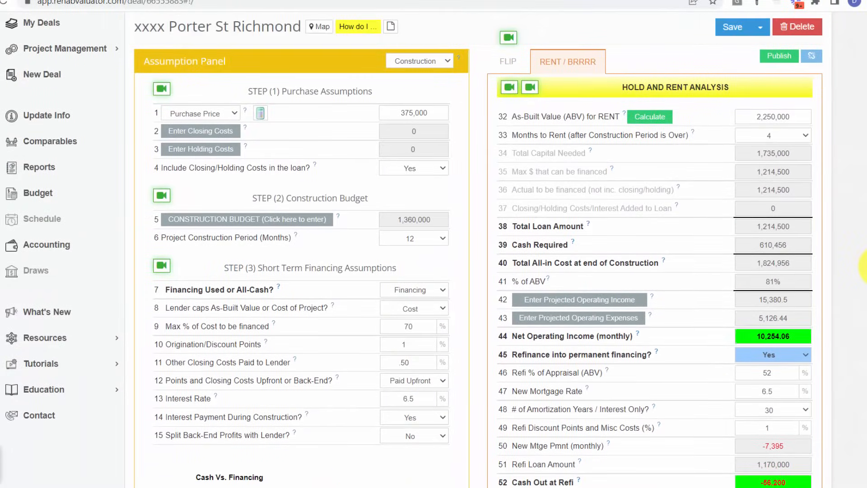
pyautogui.scroll(-1, 864, 264)
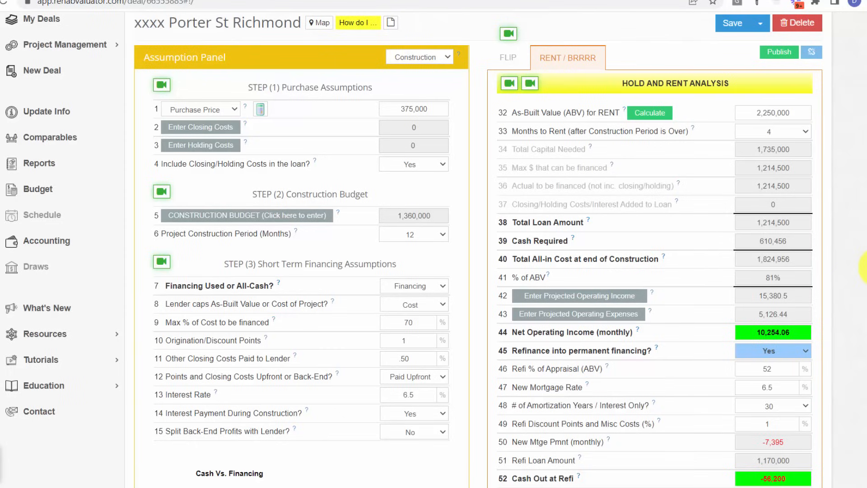
pyautogui.moveTo(865, 267)
pyautogui.mouseDown()
pyautogui.moveTo(865, 246)
pyautogui.moveTo(865, 264)
pyautogui.mouseUp()
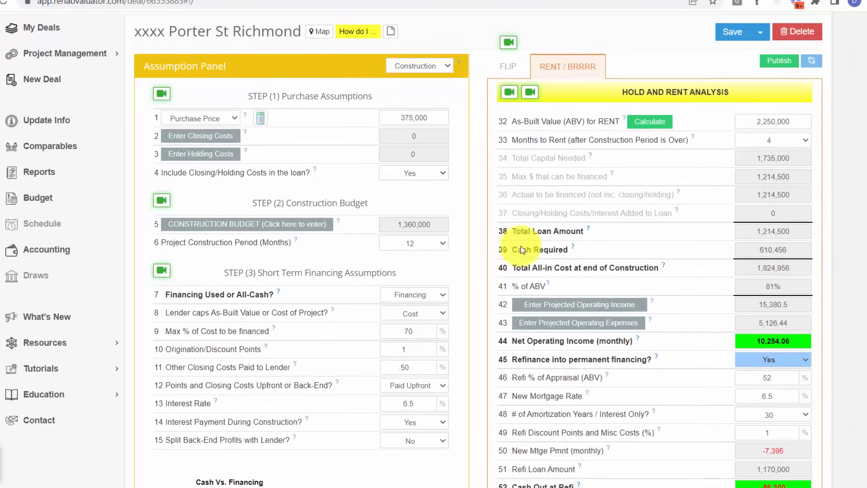
pyautogui.moveTo(866, 202); pyautogui.dragTo(866, 184)
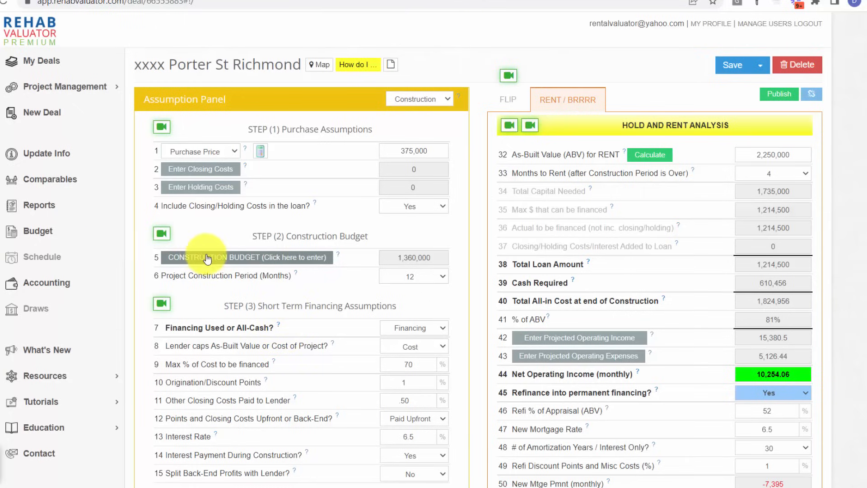
# - Generate the Executive Summary, Marketing Sheet (Hold), Income and Expenses (Hold) and Additional Pics Page 1 reports, and look through the executive summary
pyautogui.click(40, 208)
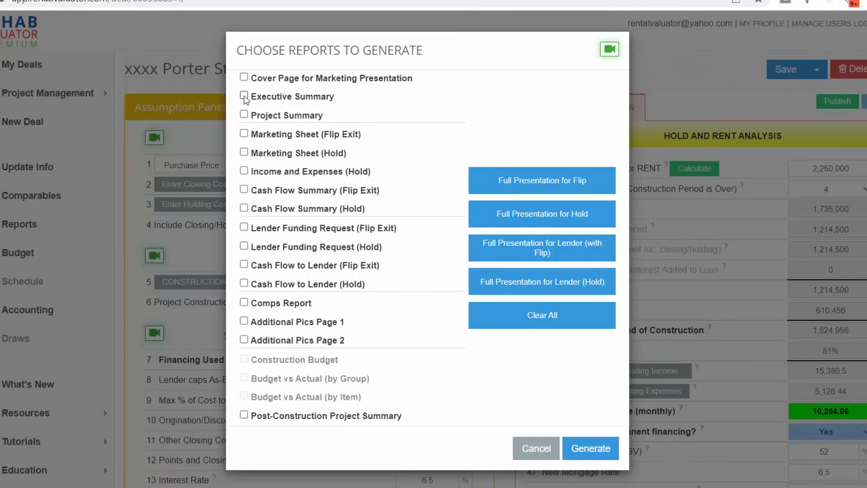
pyautogui.click(244, 96)
pyautogui.click(244, 171)
pyautogui.click(243, 322)
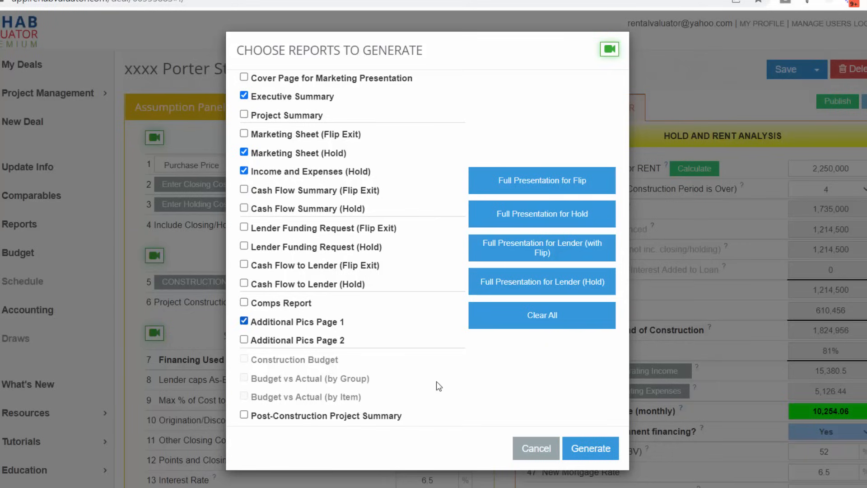
pyautogui.click(599, 450)
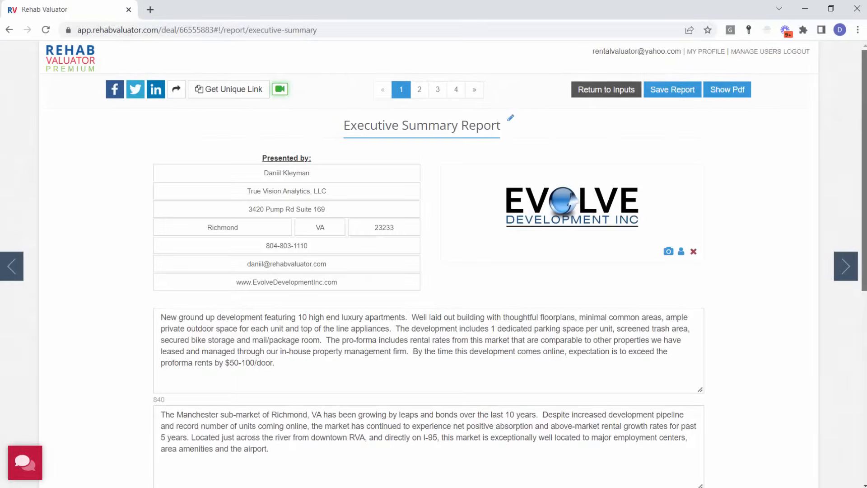
pyautogui.scroll(-7, 429, 262)
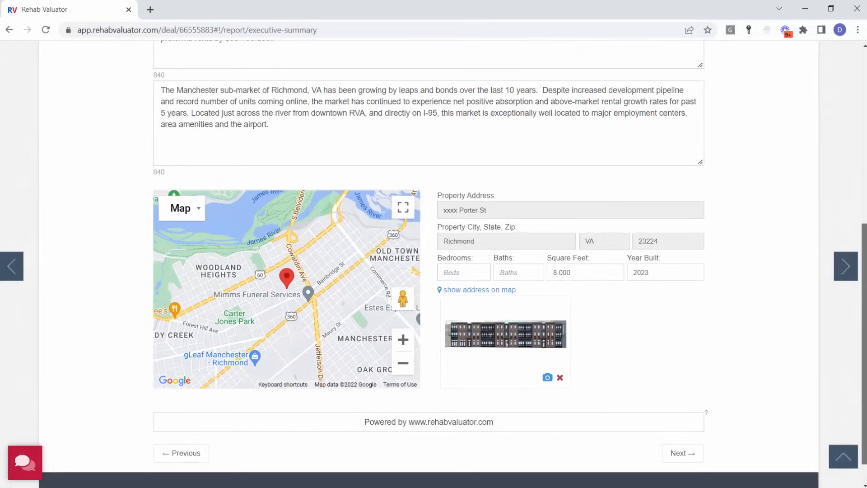
pyautogui.moveTo(864, 316); pyautogui.dragTo(864, 143)
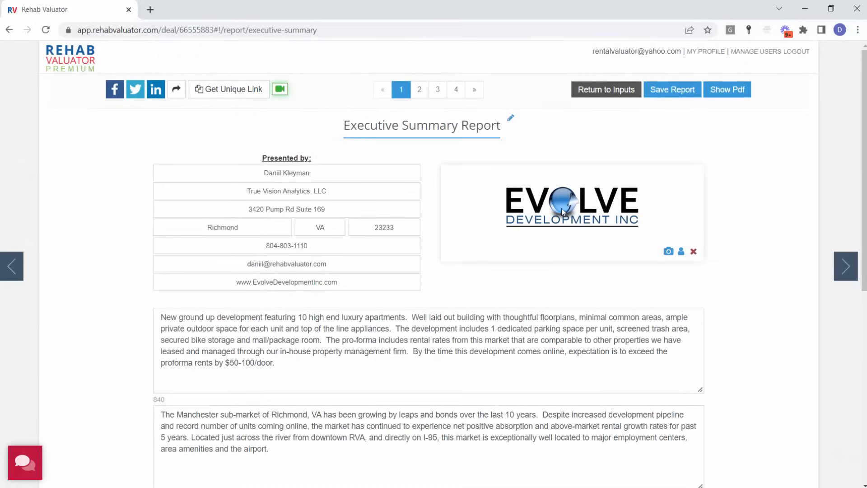
# - Retitle the Marketing Sheet (Hold) report as "Financial Projections - Short Term and Long Term Funding"
pyautogui.click(421, 90)
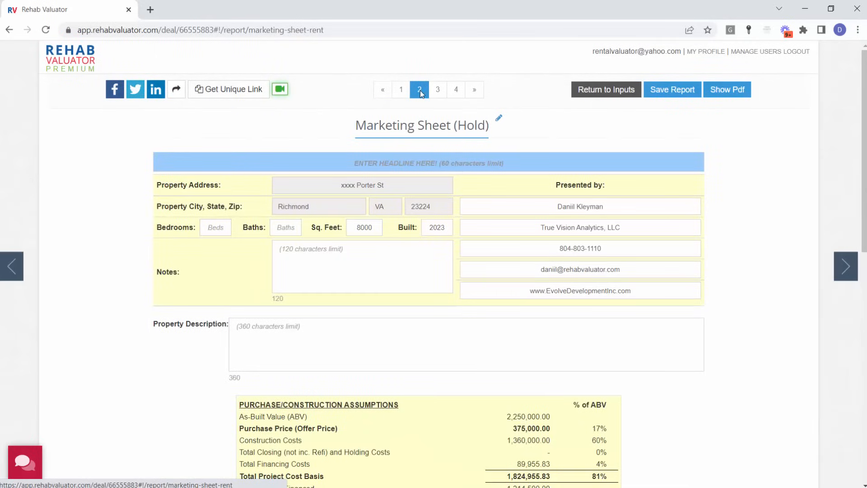
pyautogui.click(498, 119)
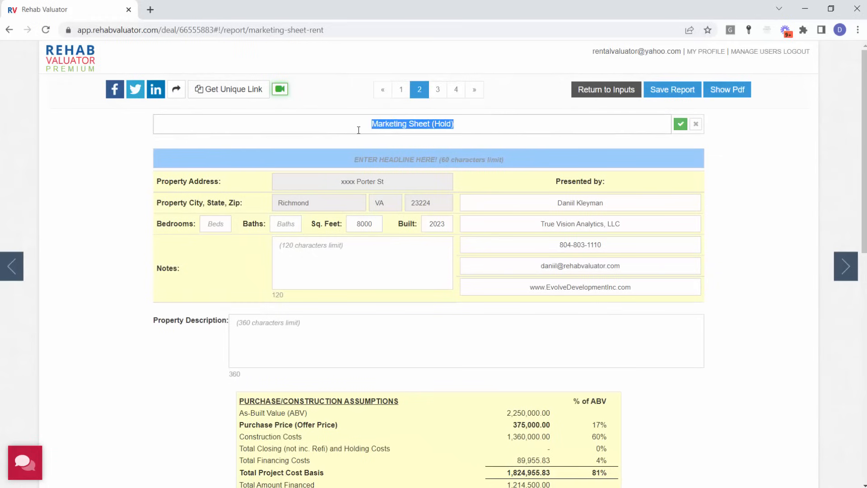
pyautogui.write('Financial Proj')
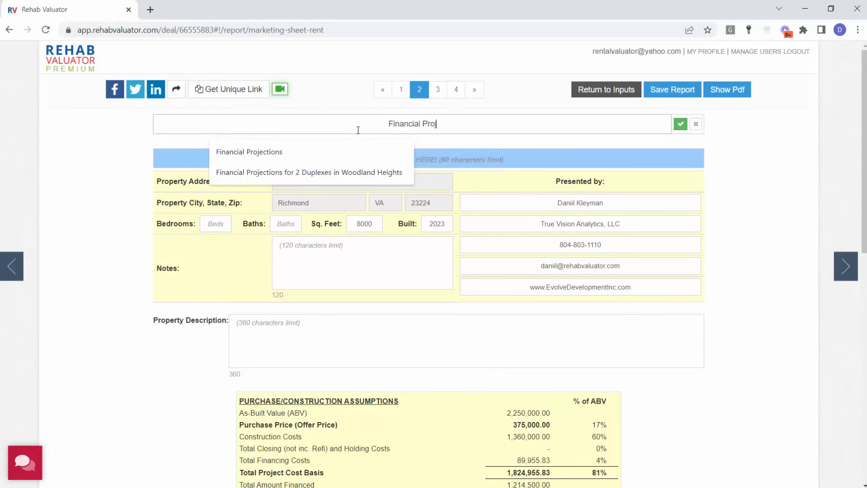
pyautogui.write('ections - Sho')
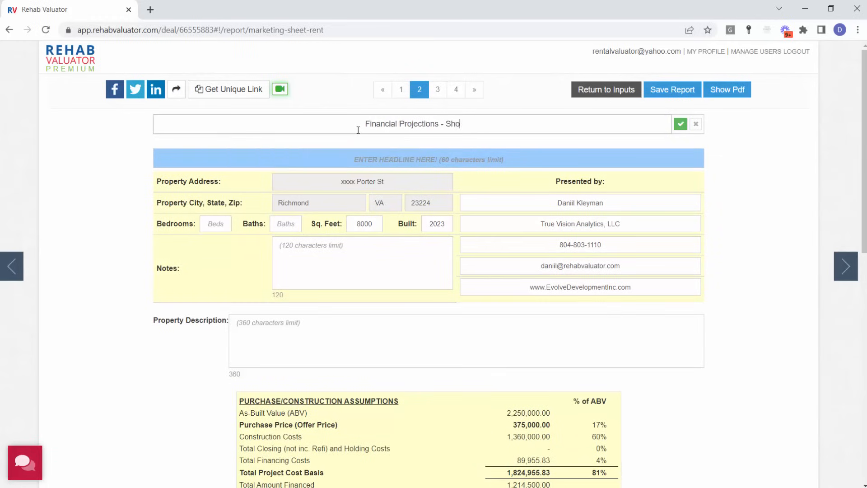
pyautogui.write('rt Term and Long ')
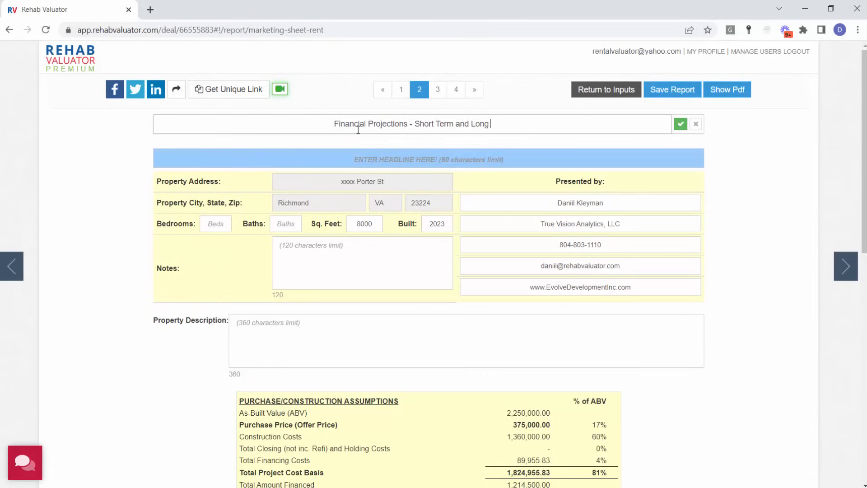
pyautogui.write('Term Funding')
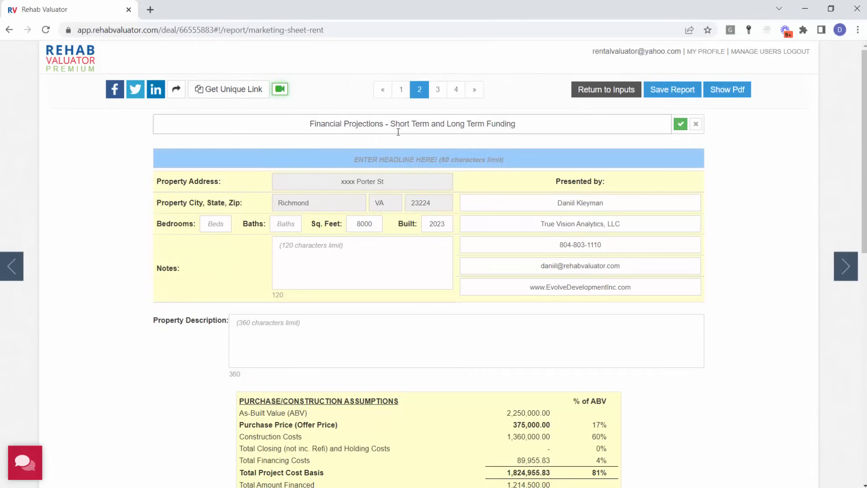
pyautogui.click(681, 124)
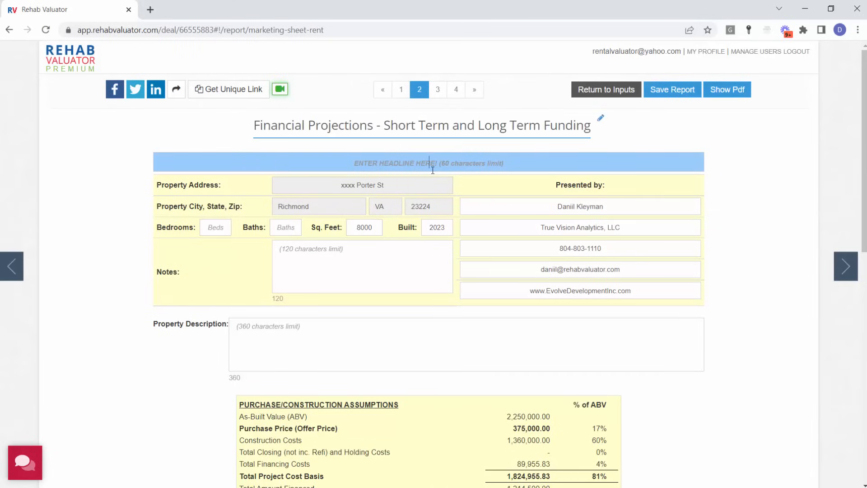
# - Review the purchase/construction assumptions and projected results in the retitled financial projections report
pyautogui.scroll(-5, 758, 221)
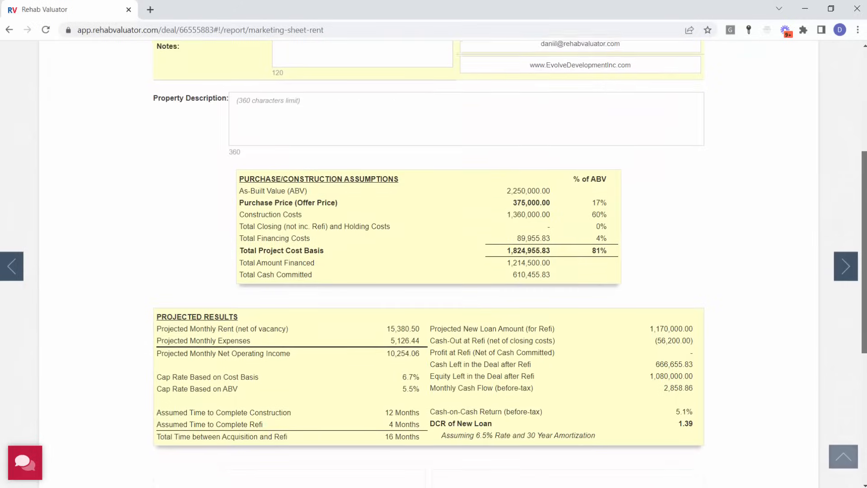
pyautogui.scroll(-2, 498, 112)
pyautogui.scroll(7, 499, 112)
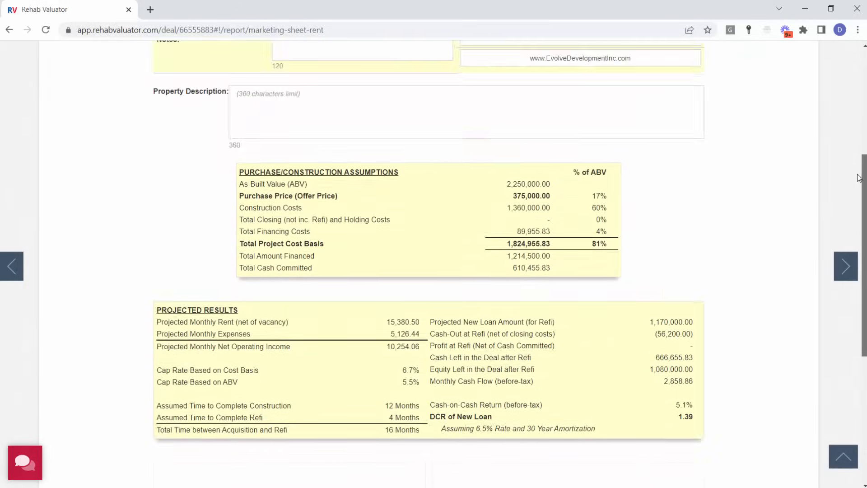
# - Review the Operating Income and Expenses Report, from the unit rents to the expense breakdown and net operating income
pyautogui.click(437, 83)
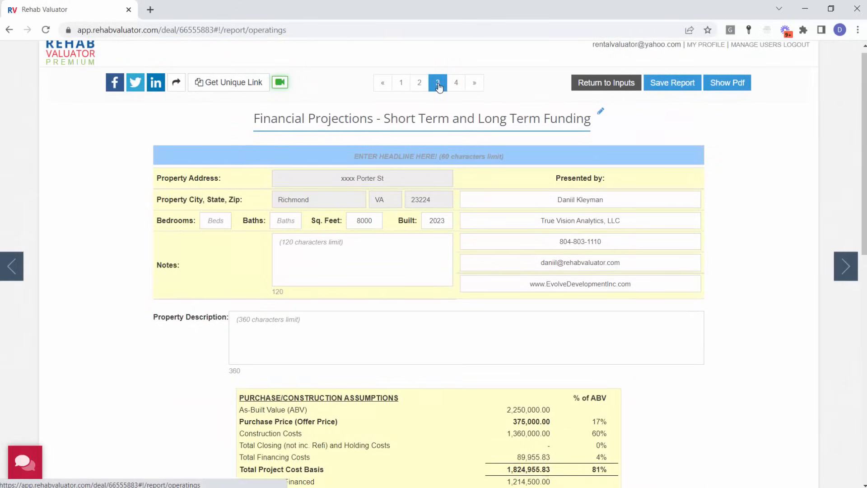
pyautogui.scroll(-10, 811, 118)
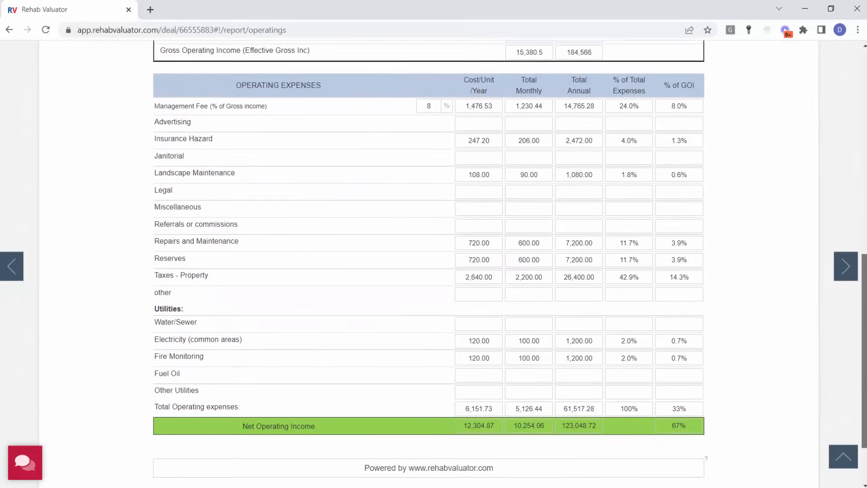
pyautogui.scroll(8, 854, 176)
pyautogui.scroll(-7, 855, 187)
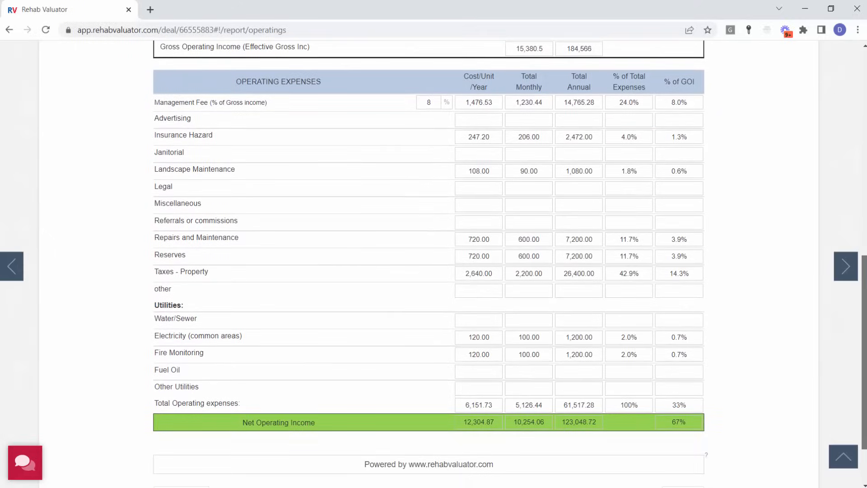
pyautogui.scroll(15, 858, 270)
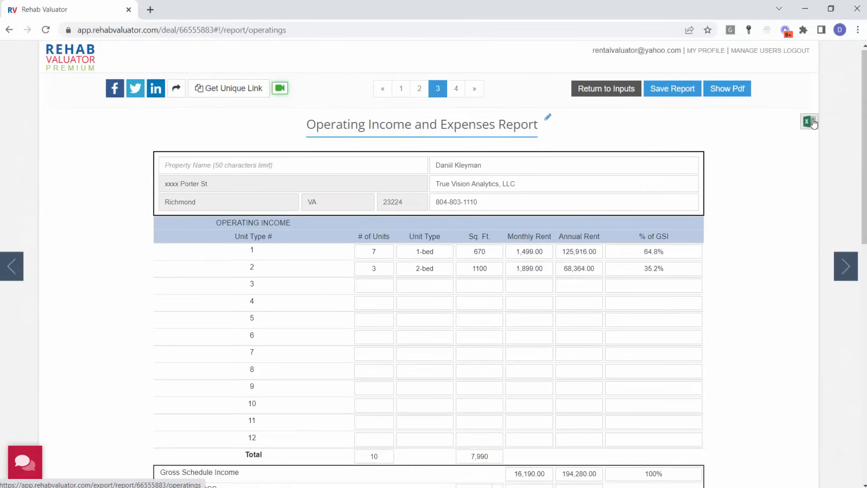
# - View the typical finishes photo page, copy the report's unique link and open it in a new browser tab
pyautogui.click(460, 92)
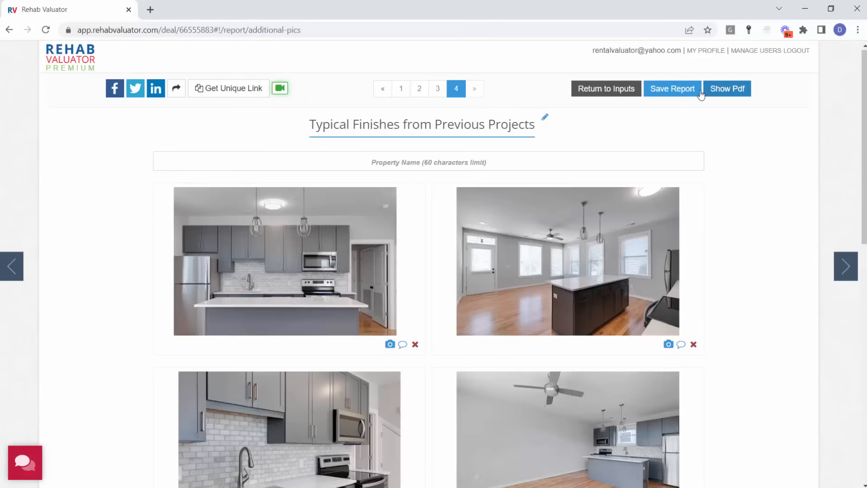
pyautogui.click(242, 95)
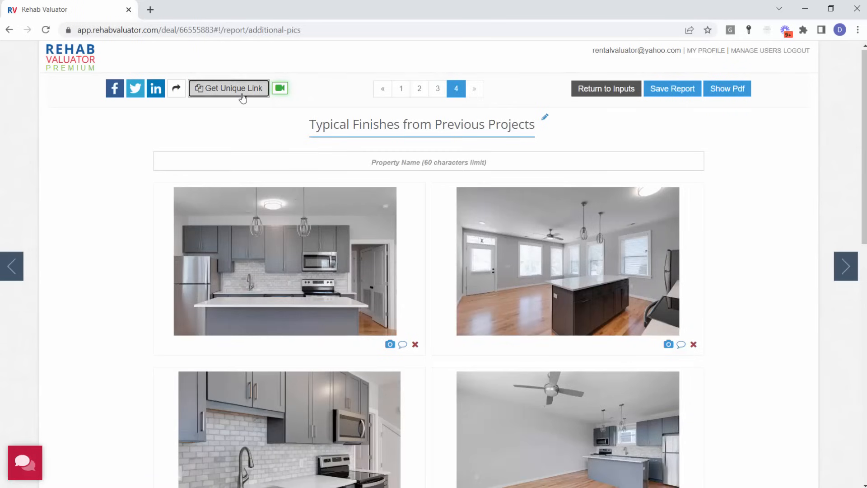
pyautogui.click(152, 11)
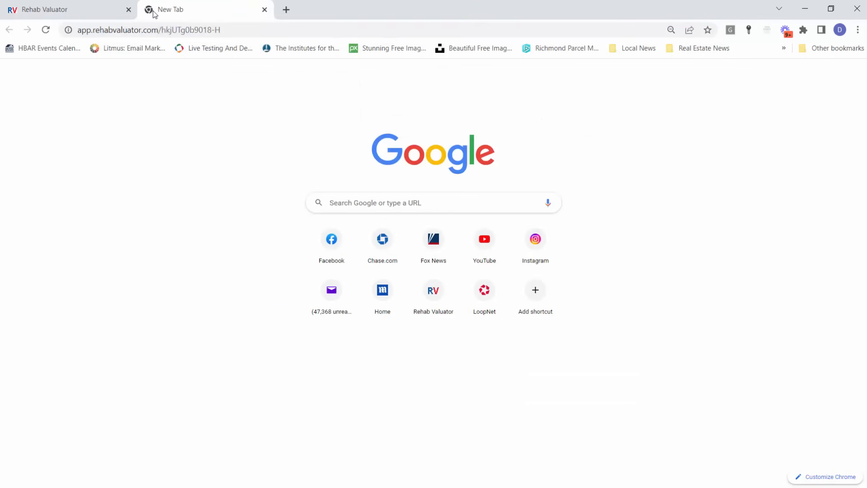
pyautogui.press('Return')
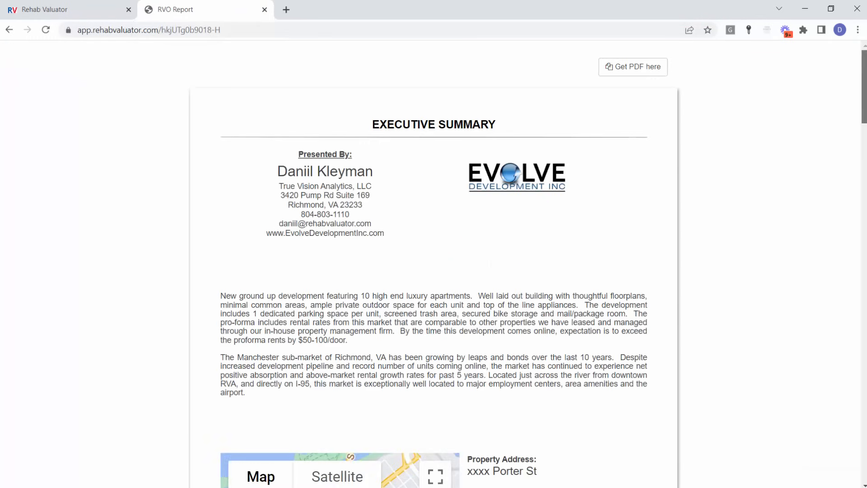
# - Inspect the property location on the shared executive summary's map in satellite view, zoomed in around the marker
pyautogui.scroll(-3, 860, 81)
pyautogui.scroll(-3, 860, 82)
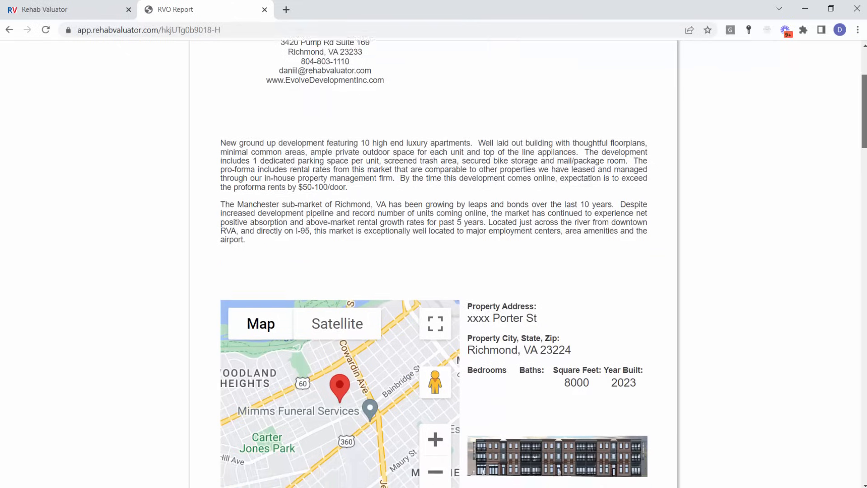
pyautogui.click(433, 398)
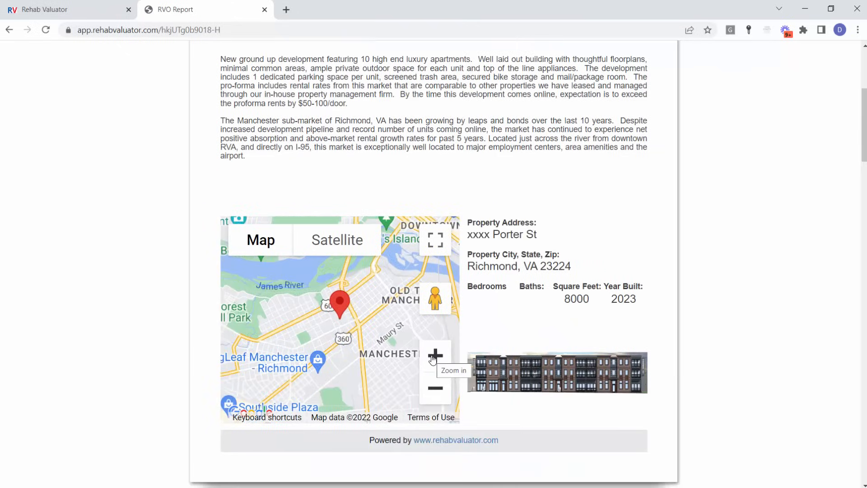
pyautogui.click(351, 250)
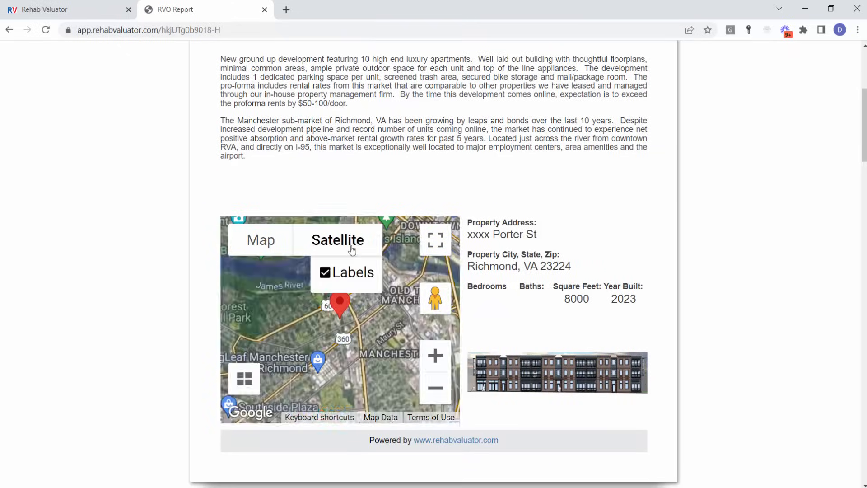
pyautogui.click(435, 357)
pyautogui.click(435, 357)
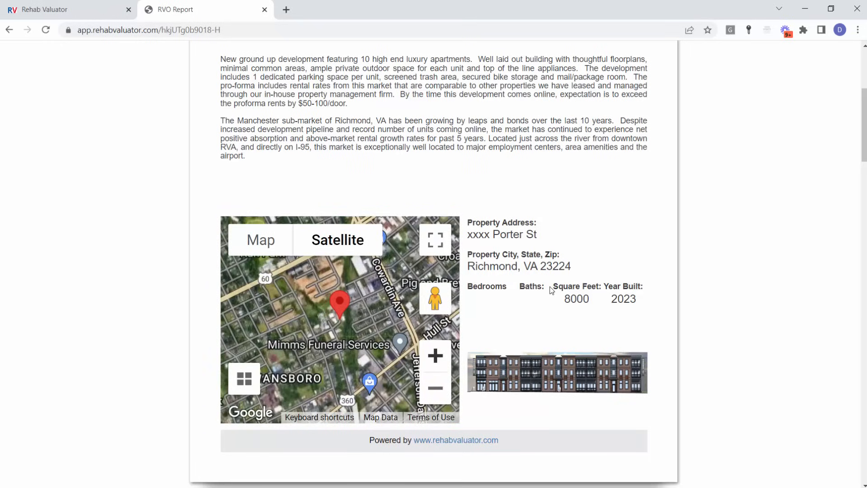
# - Examine the as-built value and purchase price in the shared report's purchase/construction assumptions
pyautogui.moveTo(863, 124); pyautogui.dragTo(863, 217)
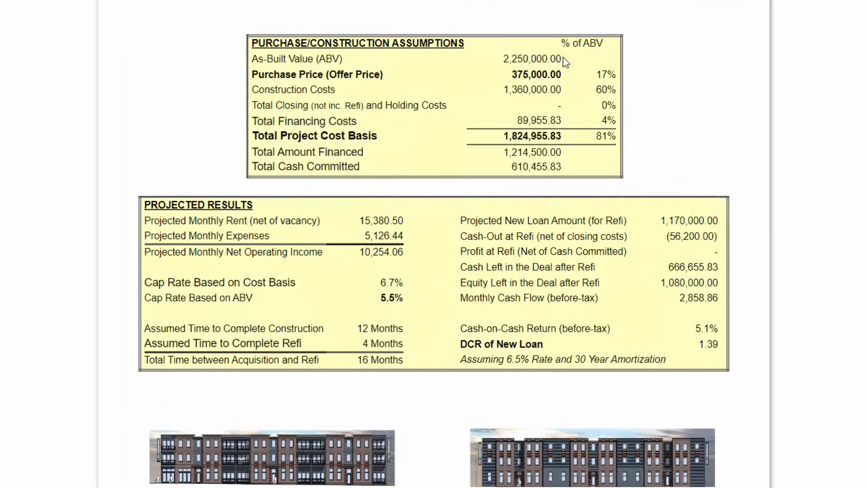
pyautogui.moveTo(558, 58); pyautogui.dragTo(501, 62)
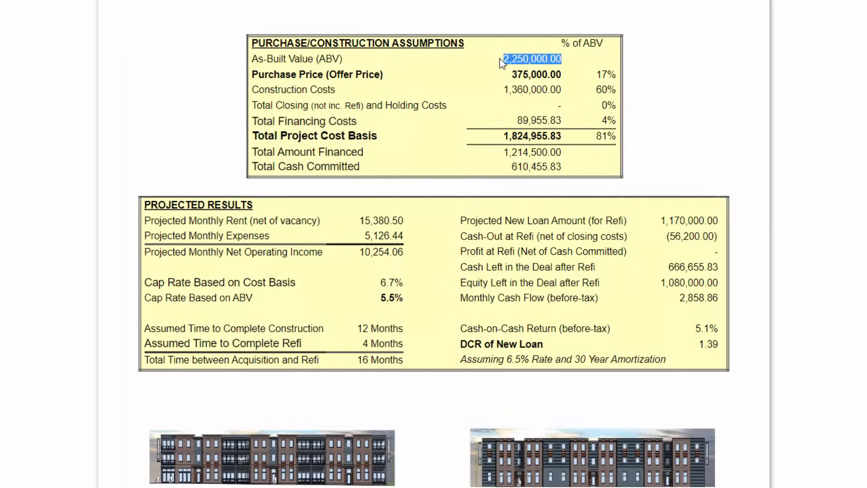
pyautogui.moveTo(567, 74); pyautogui.dragTo(511, 74)
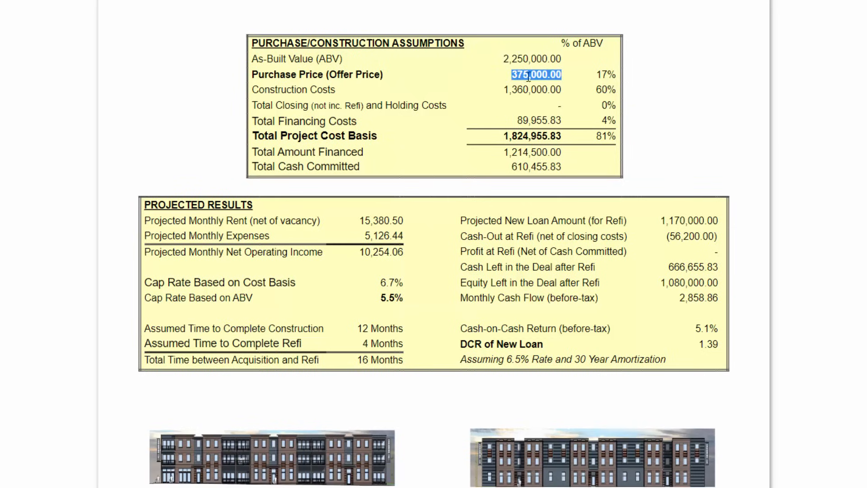
# - Examine the construction costs, total project cost basis and total amount financed in the shared report's purchase/construction assumptions
pyautogui.click(561, 85)
pyautogui.moveTo(562, 89); pyautogui.dragTo(491, 98)
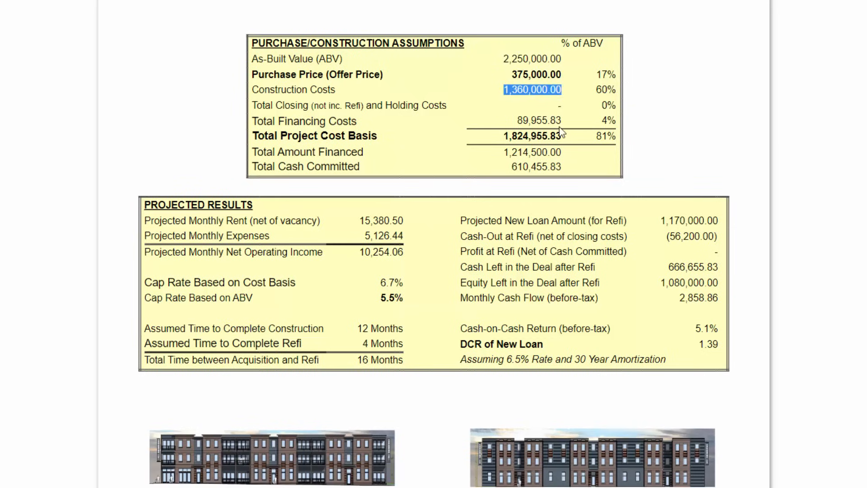
pyautogui.moveTo(568, 137); pyautogui.dragTo(494, 148)
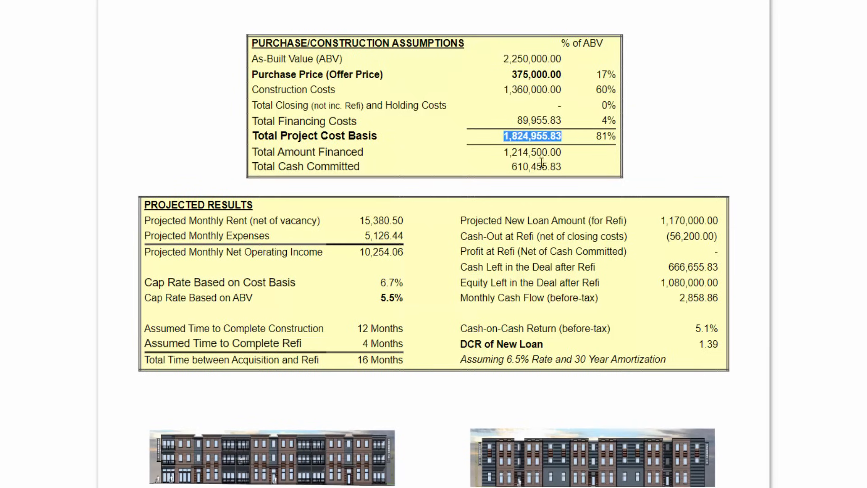
pyautogui.moveTo(565, 166); pyautogui.dragTo(504, 156)
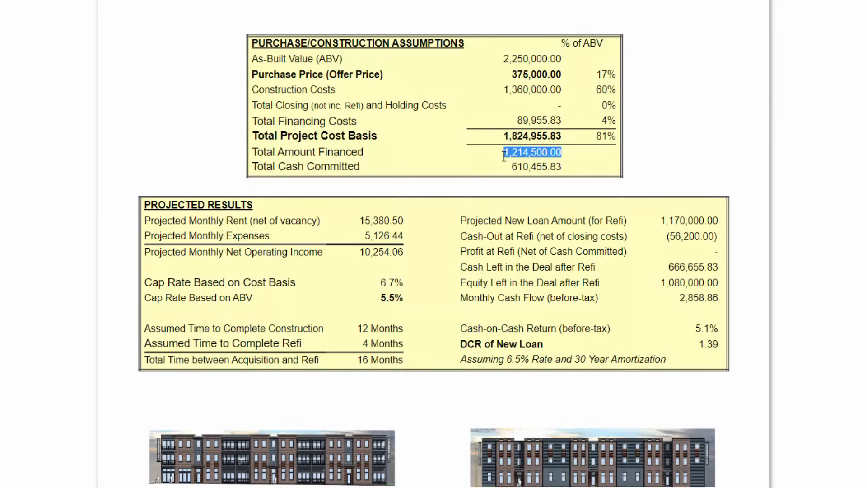
# - Examine the projected monthly net operating income, total time to refi, new loan amount and monthly cash flow in the projected results
pyautogui.moveTo(406, 252); pyautogui.dragTo(358, 256)
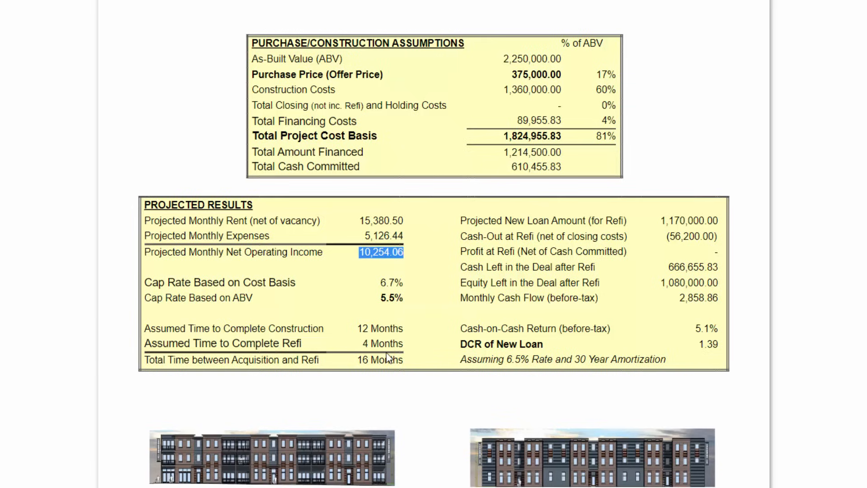
pyautogui.click(403, 362)
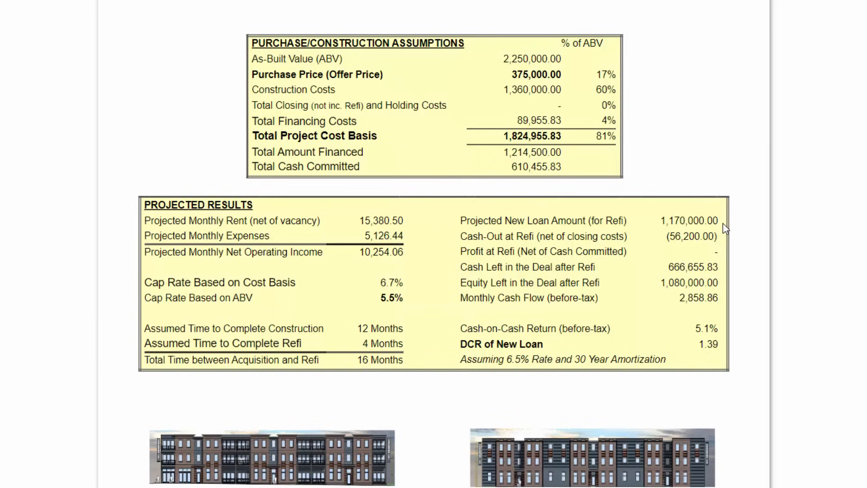
pyautogui.moveTo(721, 220); pyautogui.dragTo(659, 219)
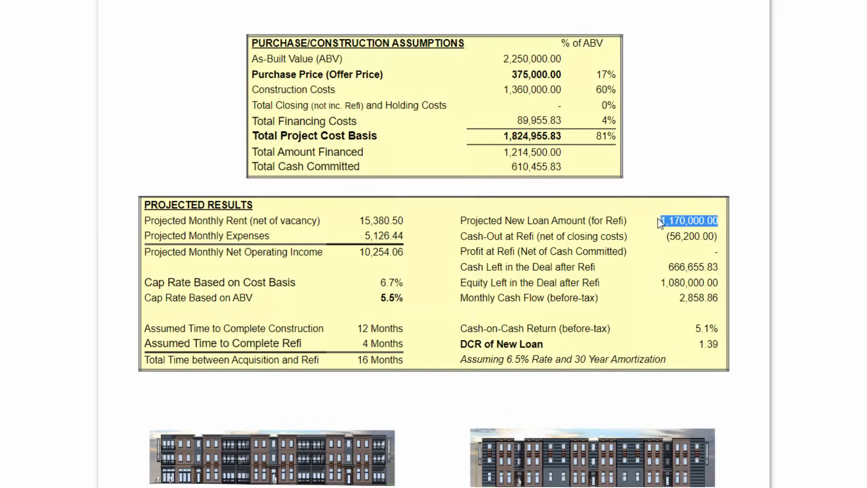
pyautogui.moveTo(722, 283); pyautogui.dragTo(677, 301)
pyautogui.click(725, 300)
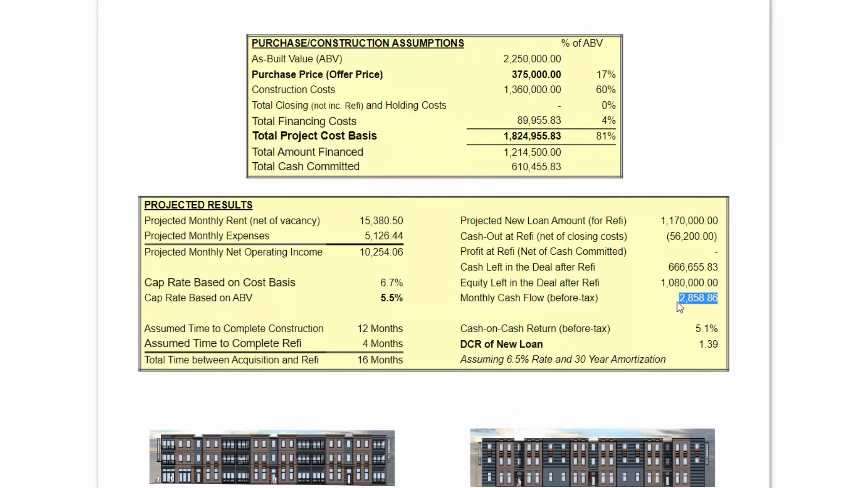
# - Examine the DCR of the new loan and the rate and amortization assumption beneath it
pyautogui.click(716, 342)
pyautogui.moveTo(715, 342); pyautogui.dragTo(699, 344)
pyautogui.click(670, 356)
pyautogui.moveTo(650, 363); pyautogui.dragTo(465, 359)
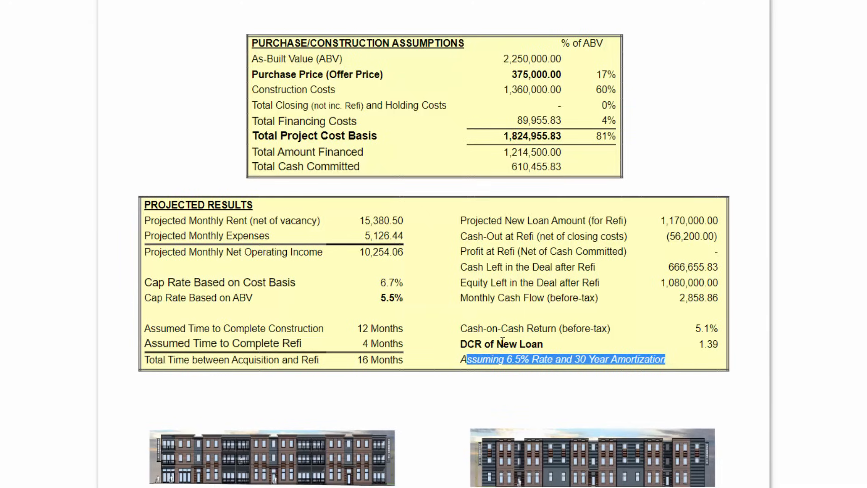
pyautogui.click(502, 341)
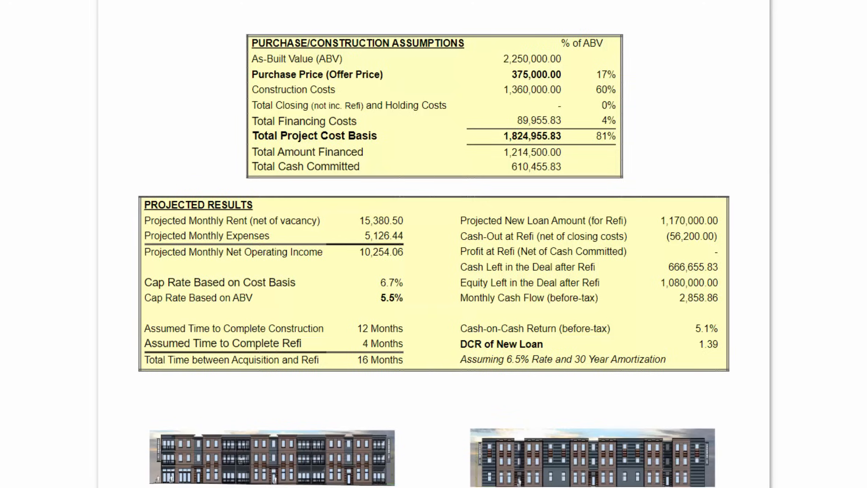
# - Review the front and rear elevations and the Operating Income and Expenses Report in the shared presentation
pyautogui.scroll(-10, 433, 244)
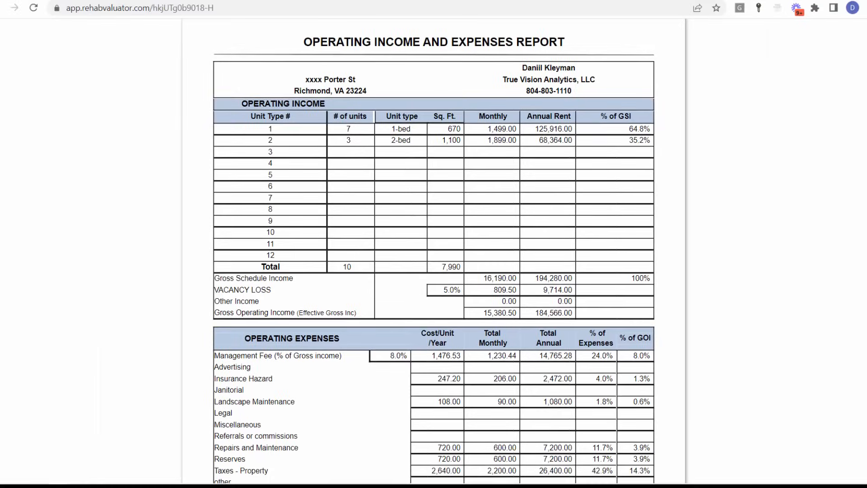
pyautogui.scroll(-3, 433, 253)
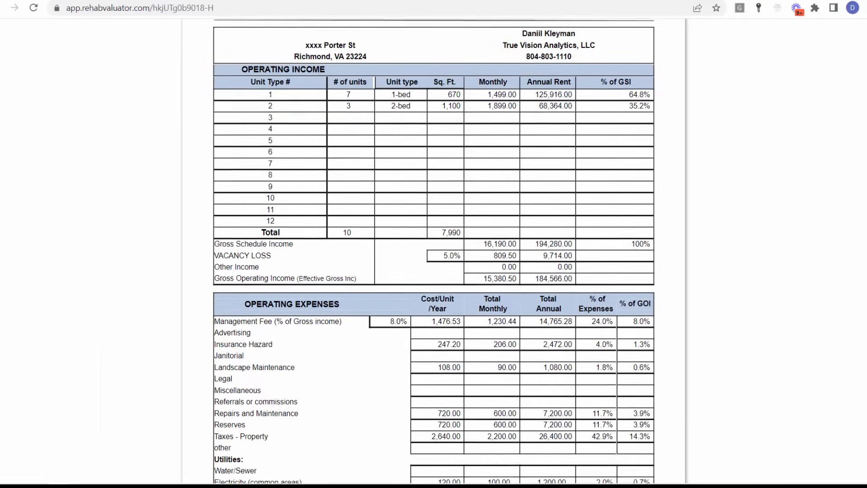
pyautogui.scroll(3, 434, 252)
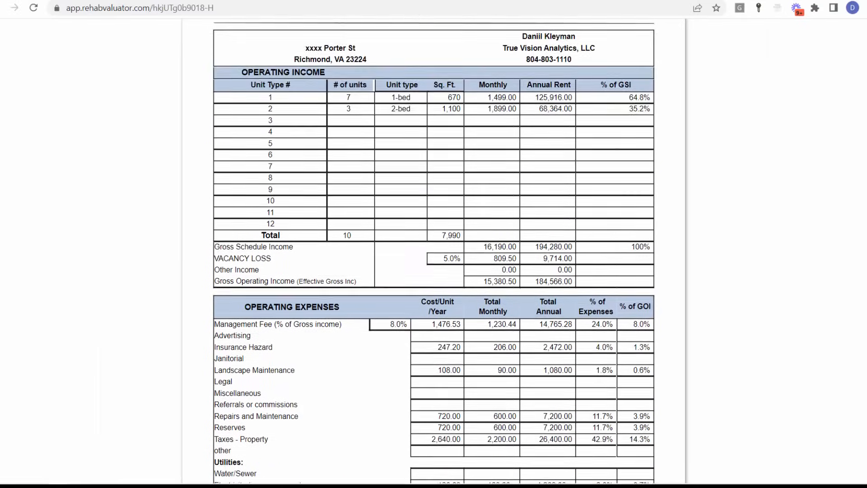
pyautogui.scroll(-3, 433, 253)
pyautogui.scroll(-1, 434, 252)
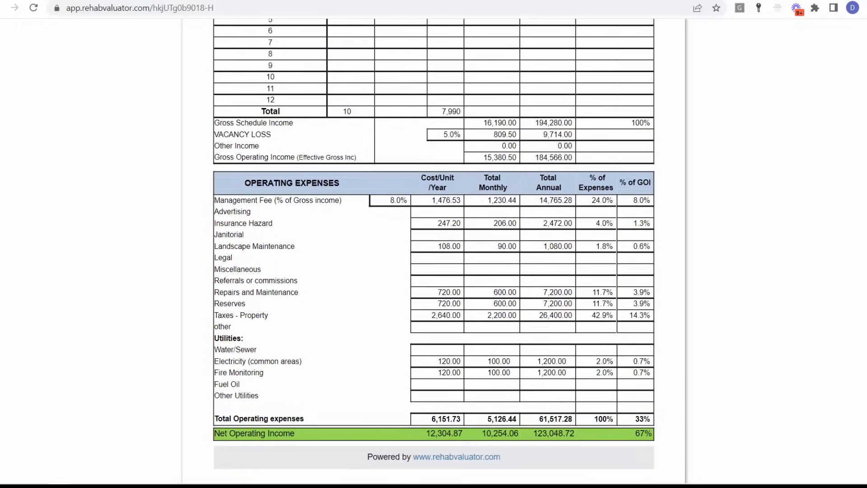
pyautogui.scroll(-7, 433, 252)
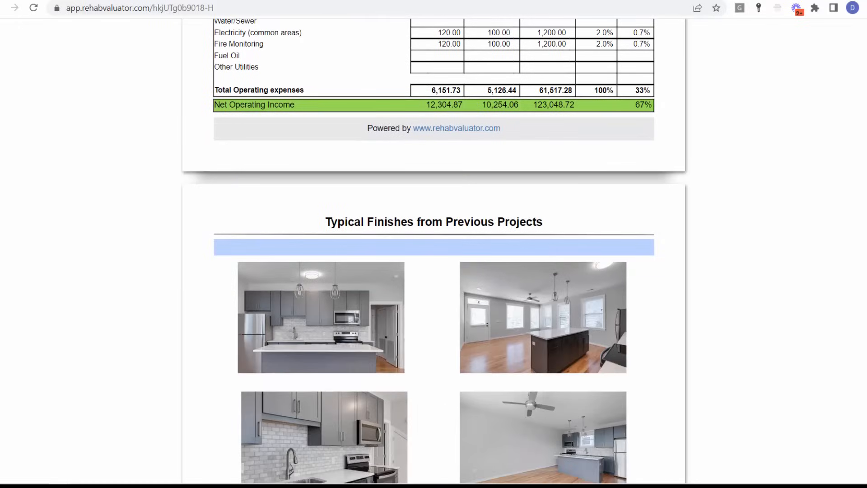
# - Look through the typical finishes photos, return to the executive summary and close the shared report
pyautogui.scroll(2, 433, 253)
pyautogui.scroll(-3, 433, 250)
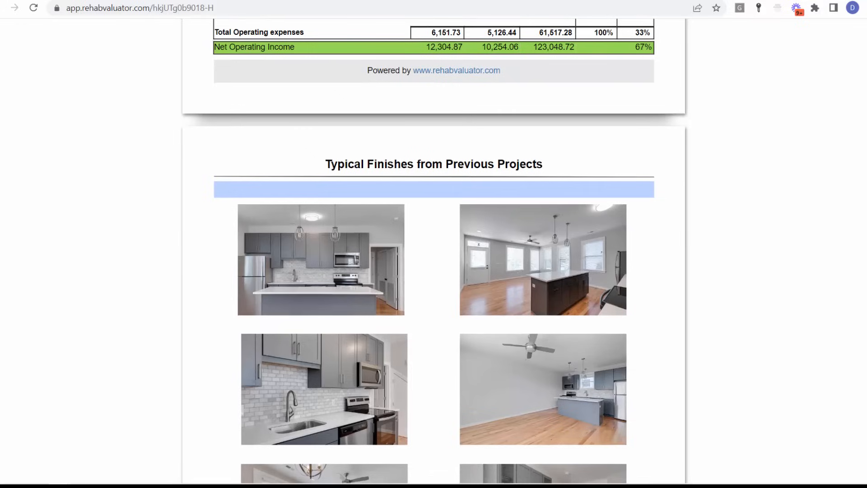
pyautogui.scroll(-3, 433, 250)
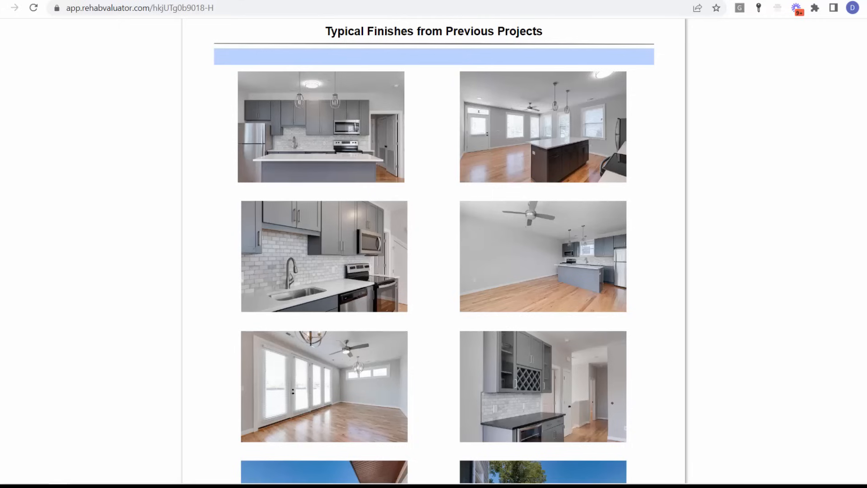
pyautogui.scroll(-4, 434, 250)
pyautogui.scroll(7, 433, 251)
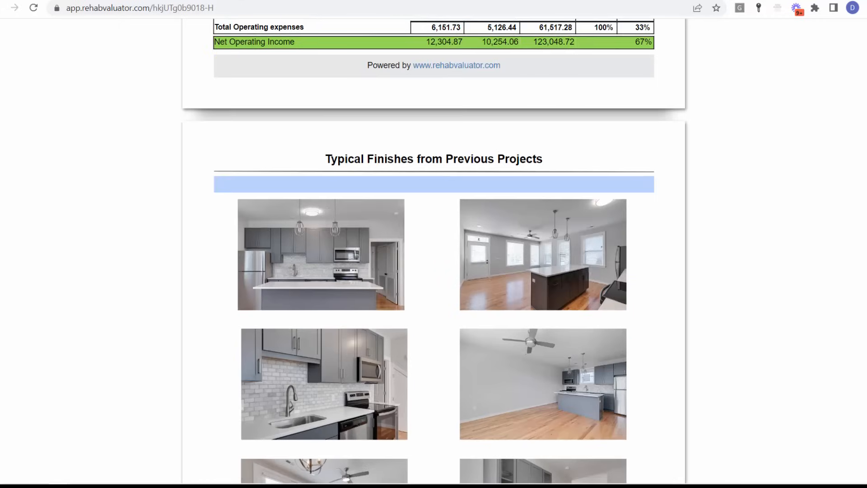
pyautogui.scroll(20, 433, 251)
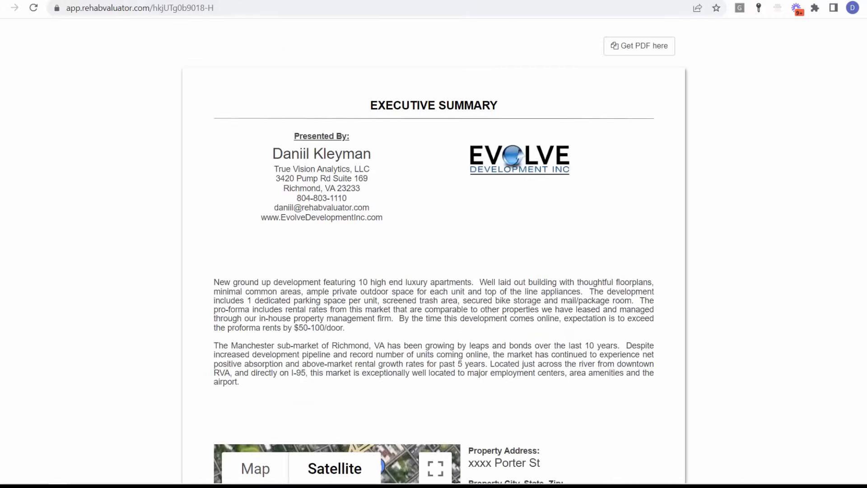
pyautogui.hotkey('ctrl', 'w')
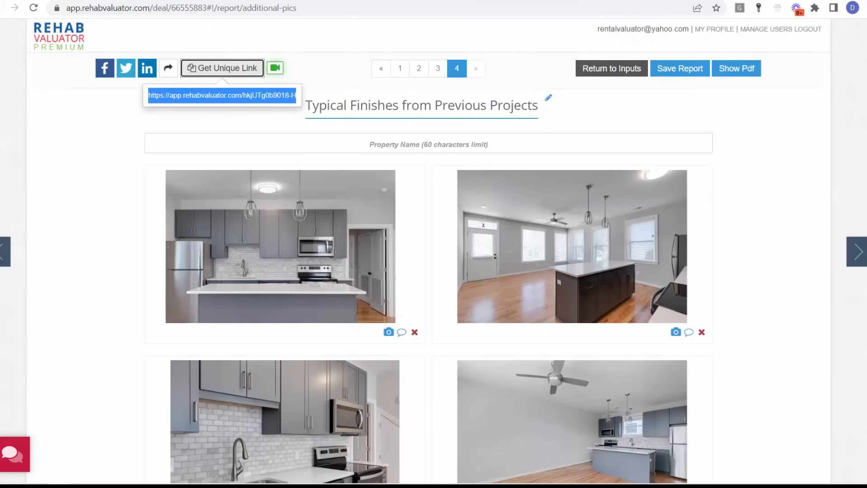
# - Return to the deal inputs, switch the construction budget to Detailed Input and update the deal with it
pyautogui.click(602, 69)
pyautogui.click(270, 255)
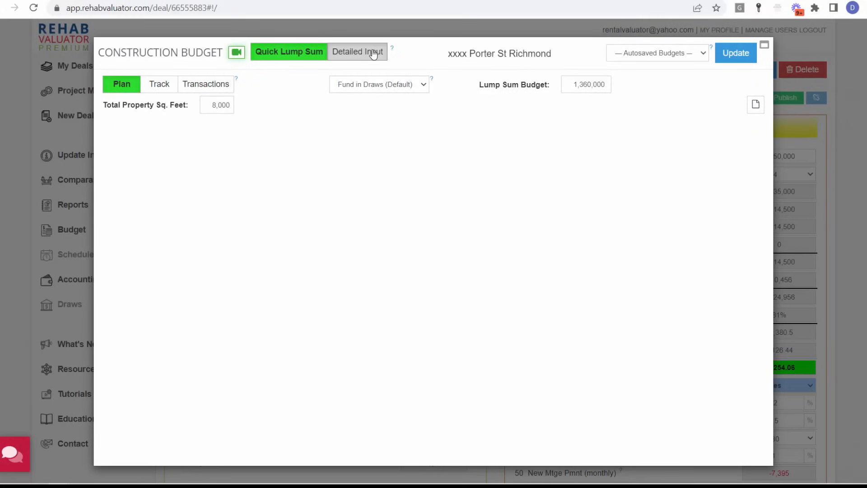
pyautogui.click(373, 55)
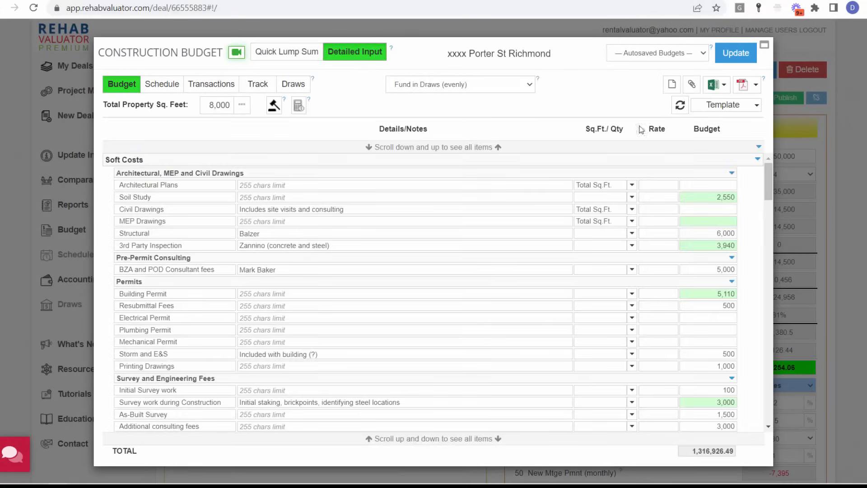
pyautogui.click(735, 53)
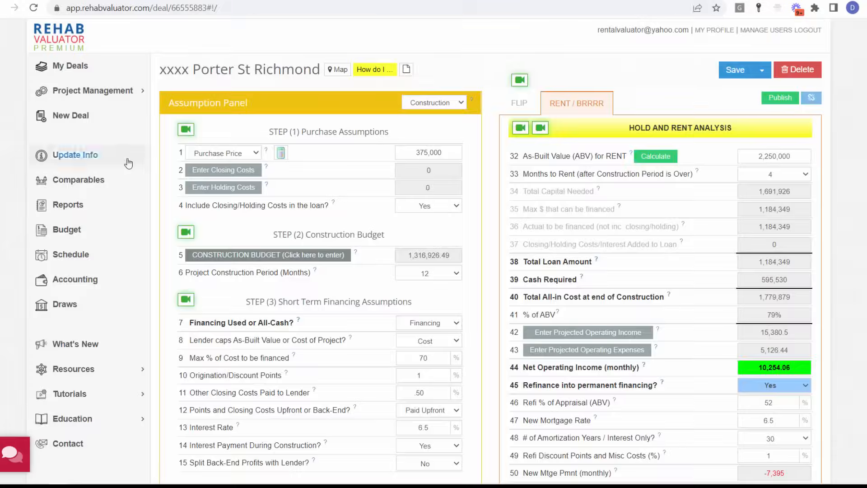
# - Generate the deal's presentation report again with the Construction Budget report added to the selection
pyautogui.click(68, 205)
pyautogui.click(290, 322)
pyautogui.click(574, 402)
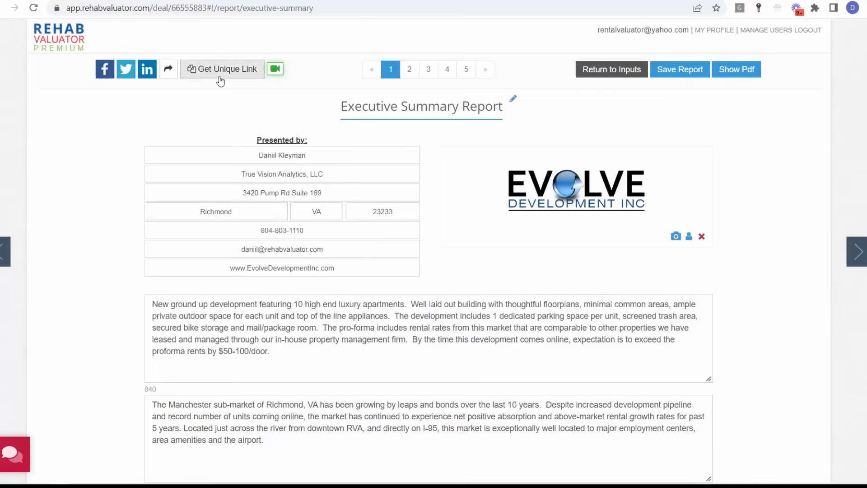
# - Copy the unique link of the regenerated presentation and open it in a new browser tab
pyautogui.click(219, 80)
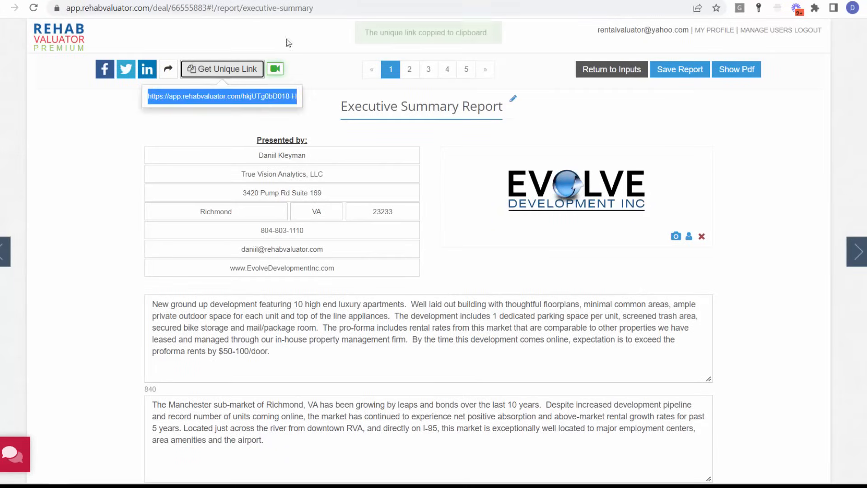
pyautogui.hotkey('ctrl', 't')
pyautogui.hotkey('ctrl', 'v')
pyautogui.press('Return')
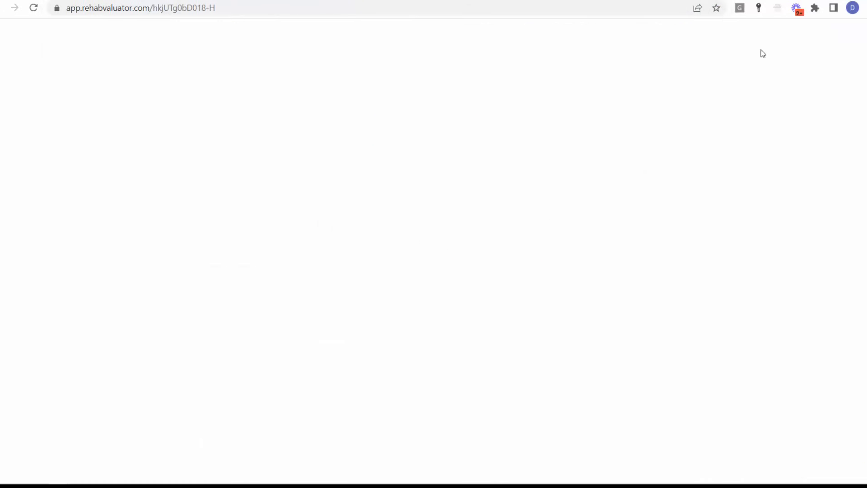
# - Review the itemized construction budget pages in the shared presentation, from soft costs through framing, roof and insulation
pyautogui.scroll(-20, 433, 253)
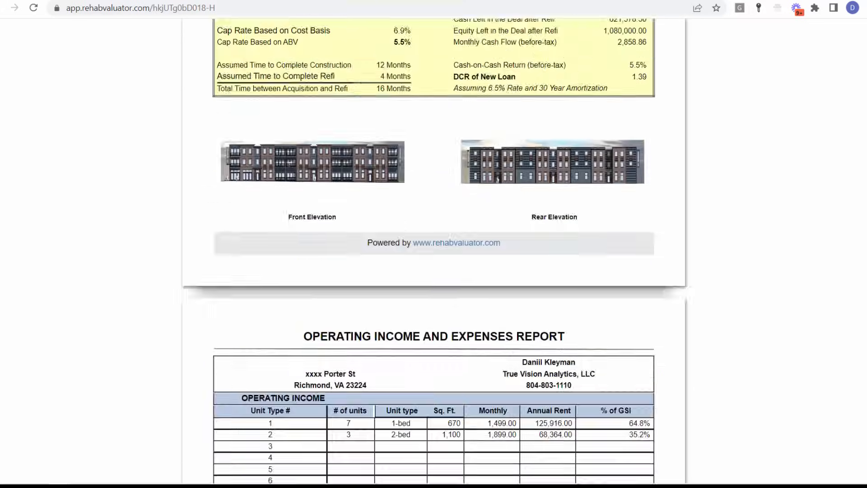
pyautogui.scroll(-4, 434, 253)
pyautogui.scroll(4, 433, 252)
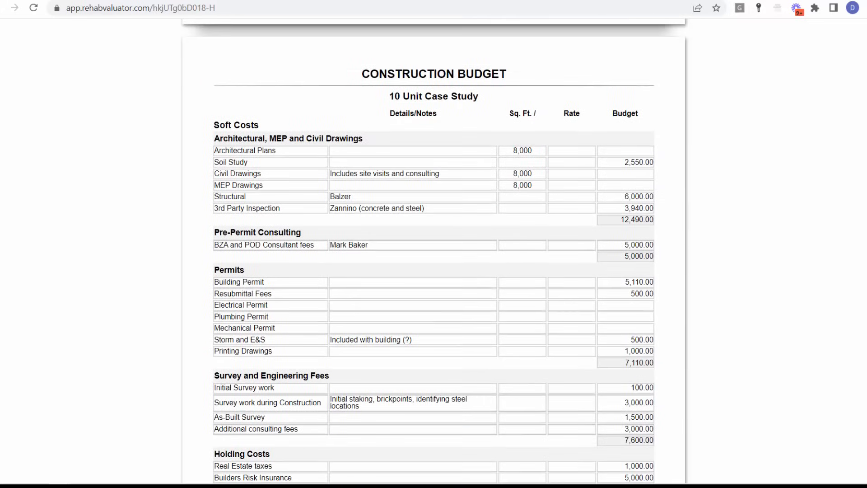
pyautogui.scroll(-20, 433, 253)
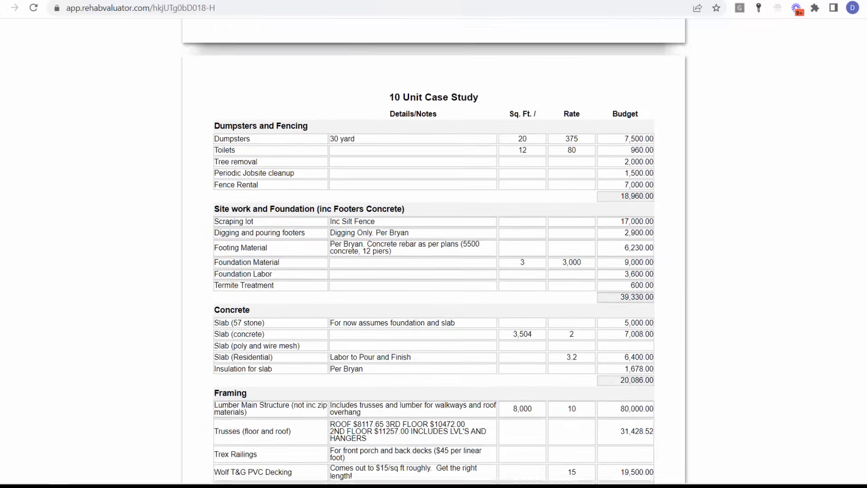
pyautogui.scroll(-2, 433, 253)
pyautogui.scroll(-15, 433, 252)
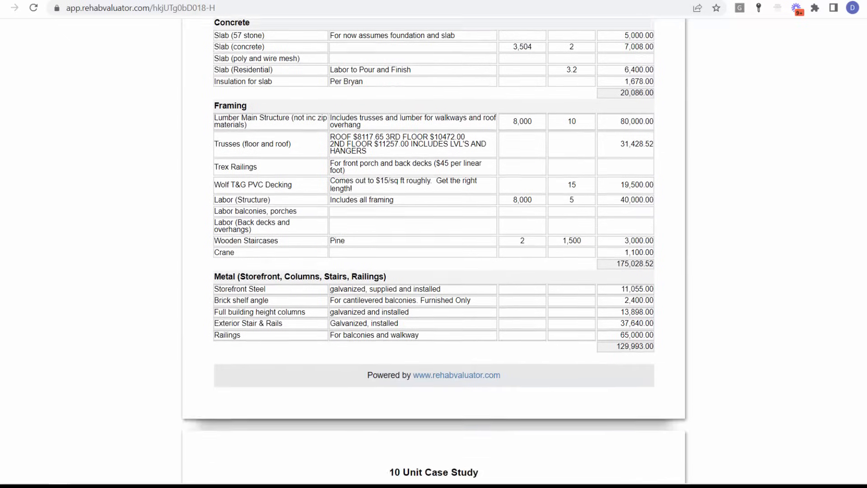
pyautogui.scroll(-20, 433, 253)
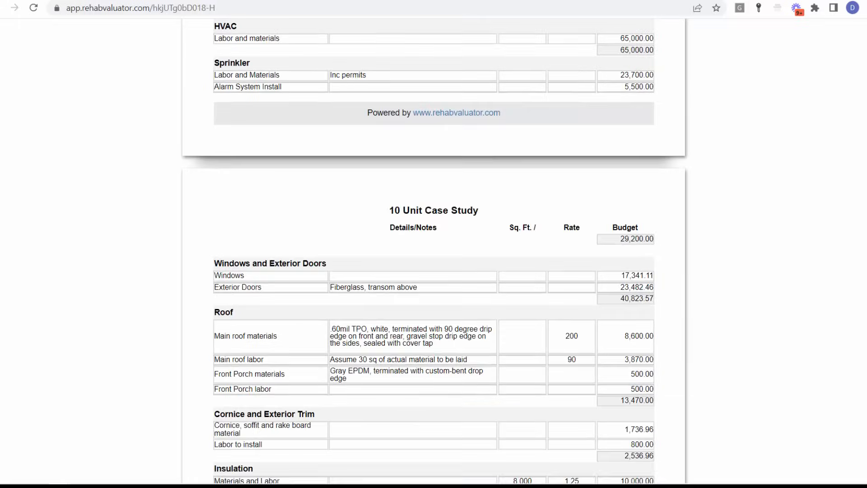
pyautogui.scroll(-1, 433, 253)
pyautogui.scroll(20, 434, 252)
pyautogui.scroll(-20, 433, 252)
pyautogui.scroll(20, 433, 252)
pyautogui.scroll(20, 433, 252)
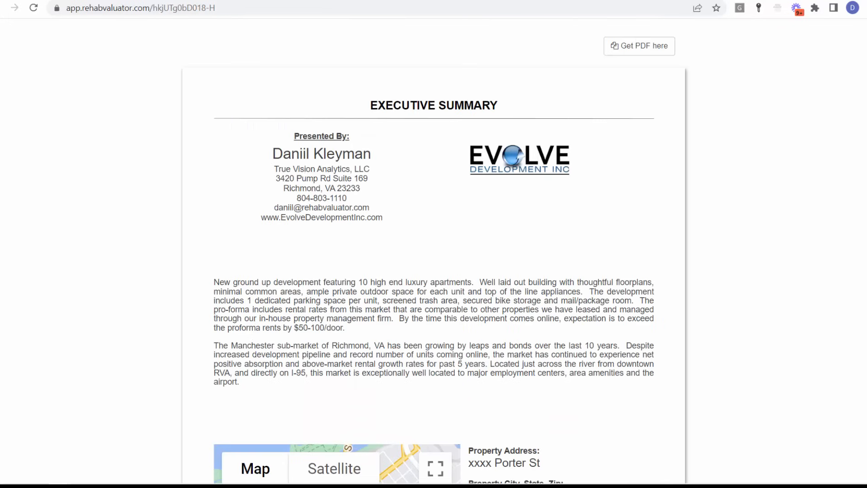
# - Go back to the deal inputs and view the selection of reports available to generate, without generating any
pyautogui.hotkey('ctrl', 'shift', 'Tab')
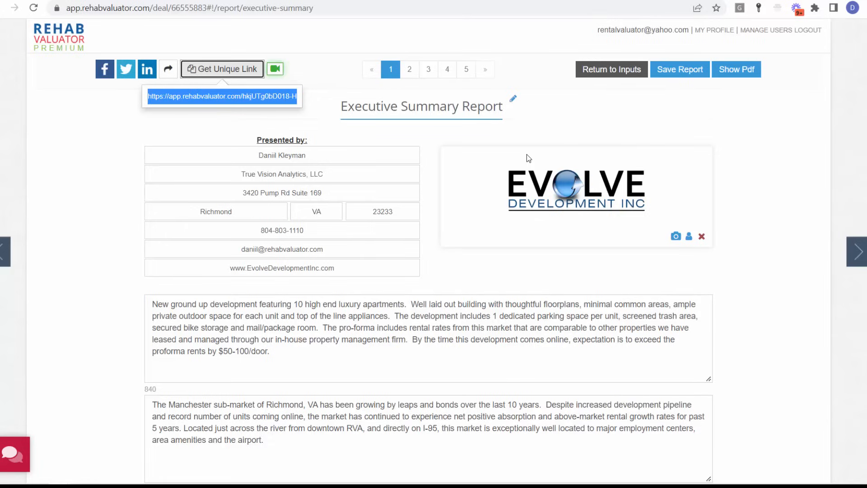
pyautogui.click(615, 76)
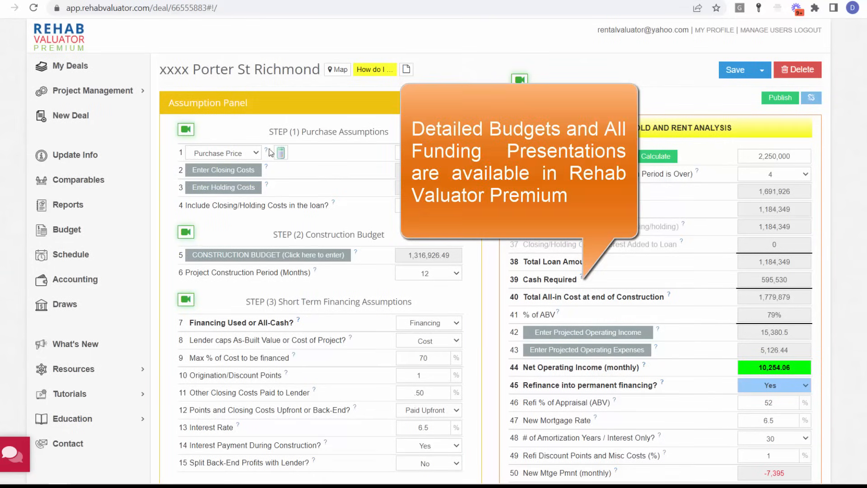
pyautogui.click(78, 206)
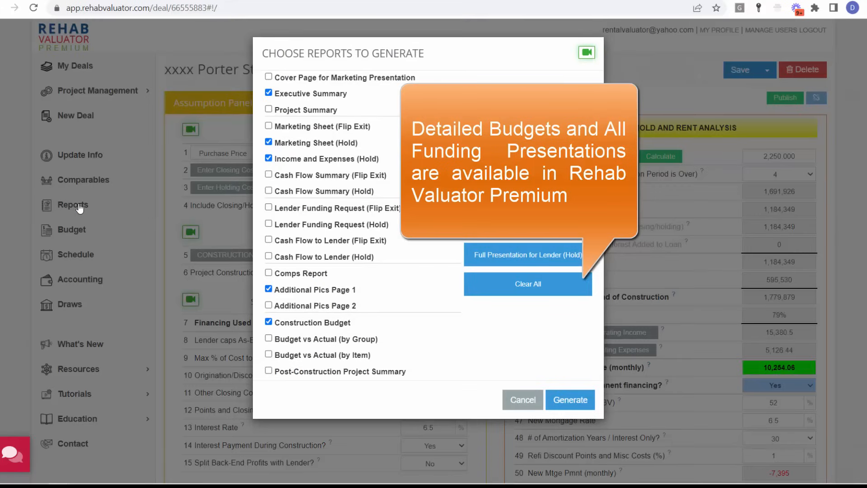
pyautogui.click(522, 380)
# - Open the schedule of the deal's detailed construction budget and extend the MEP Drawings task to a 14-day duration starting 11/27/22
pyautogui.click(239, 258)
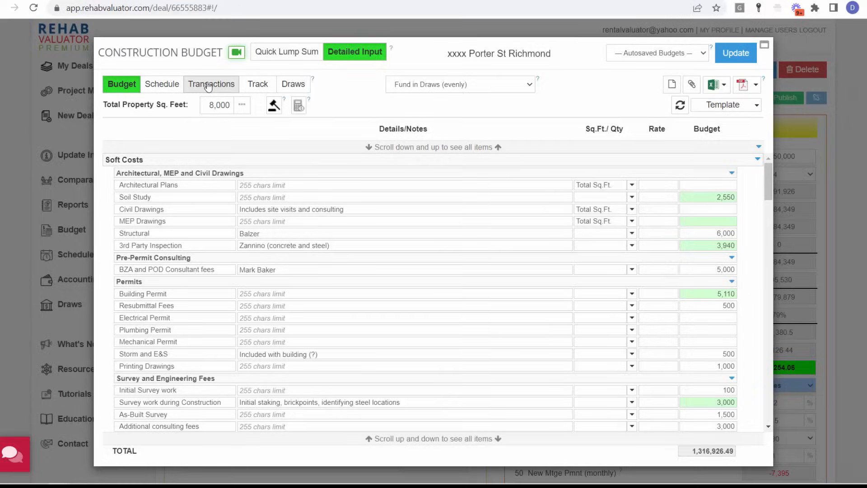
pyautogui.click(162, 84)
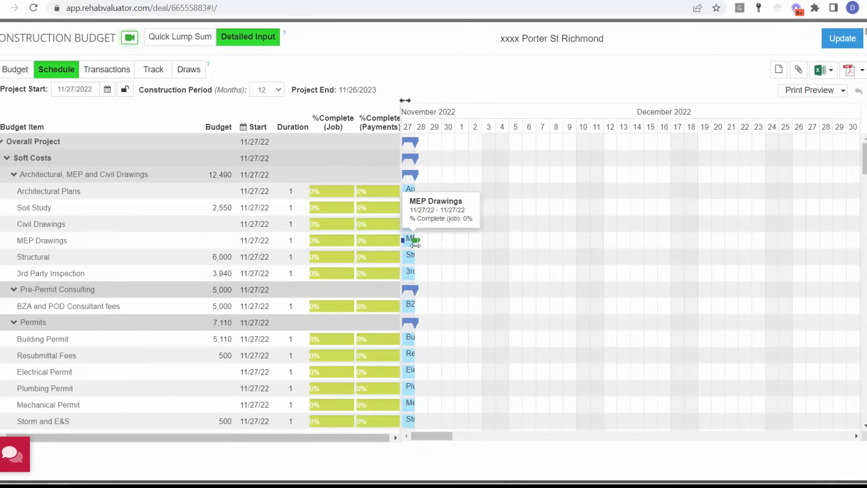
pyautogui.moveTo(416, 240); pyautogui.dragTo(590, 243)
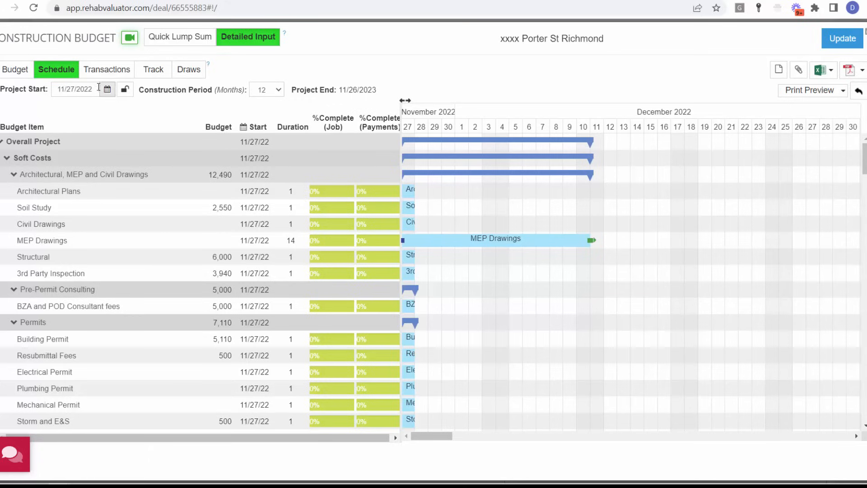
# - View the construction budget's transactions and the deal attachments for bids and receipts, without adding anything
pyautogui.click(106, 74)
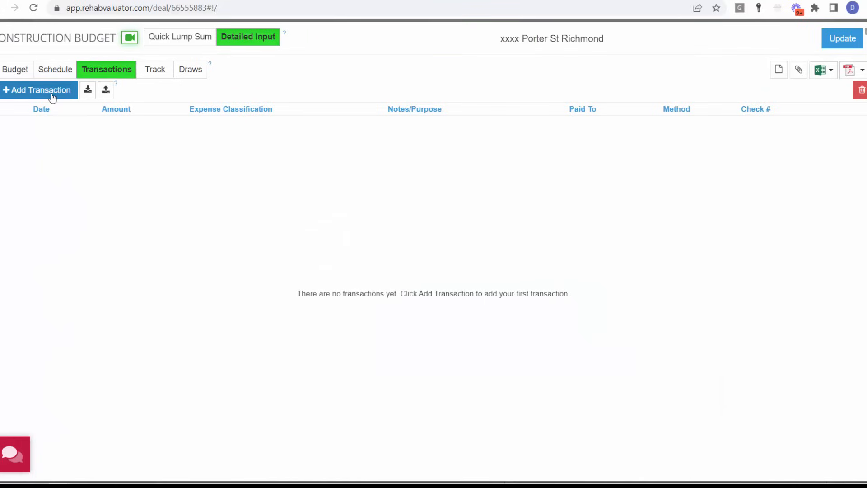
pyautogui.click(797, 71)
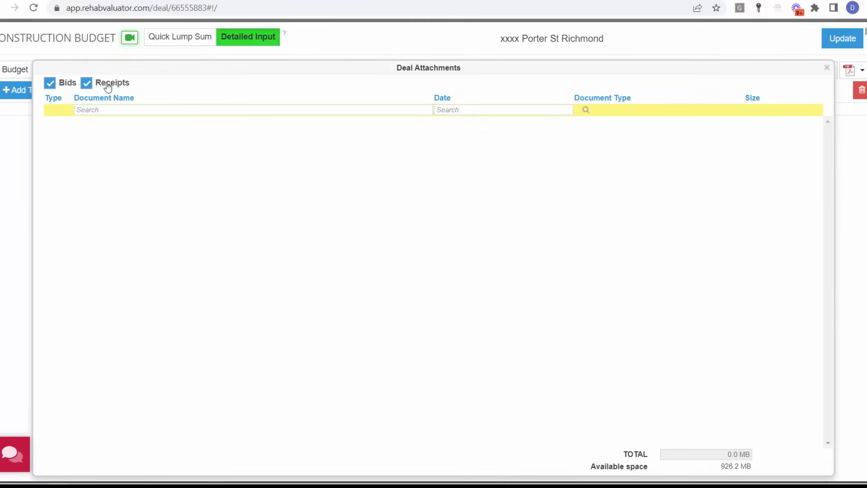
pyautogui.click(827, 68)
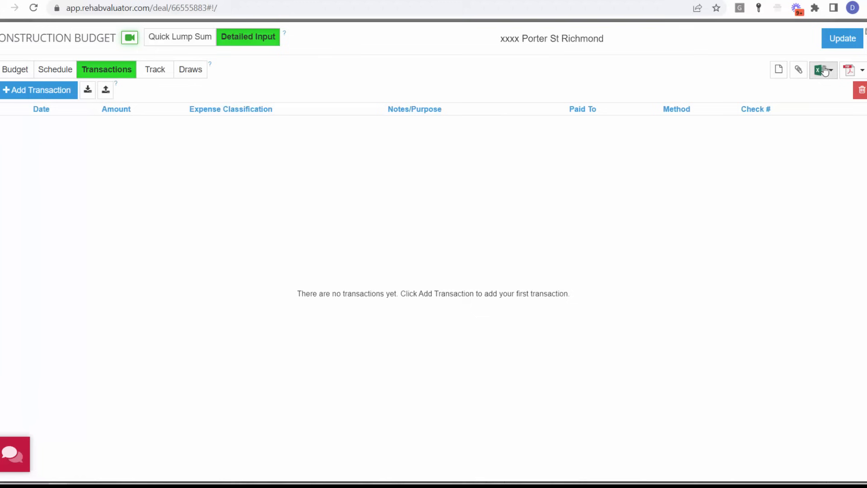
# - Review the budget, actual and variance tracking with the $/ft columns hidden, and open the project's draws
pyautogui.click(153, 70)
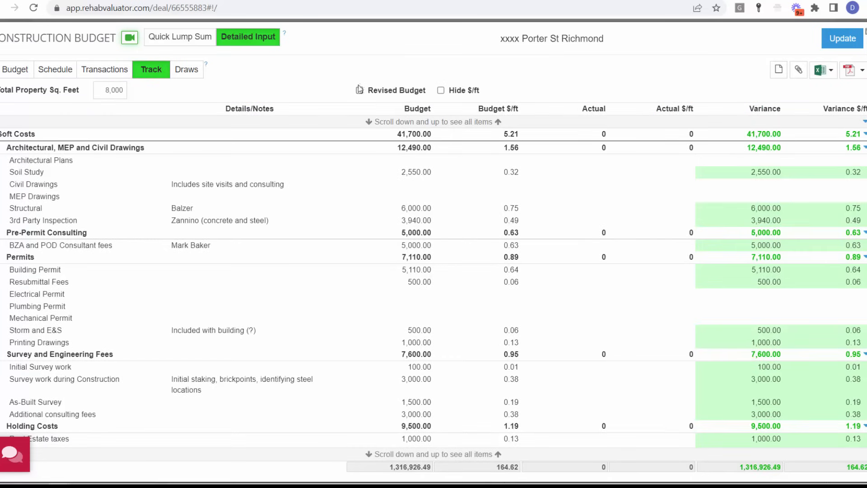
pyautogui.click(440, 91)
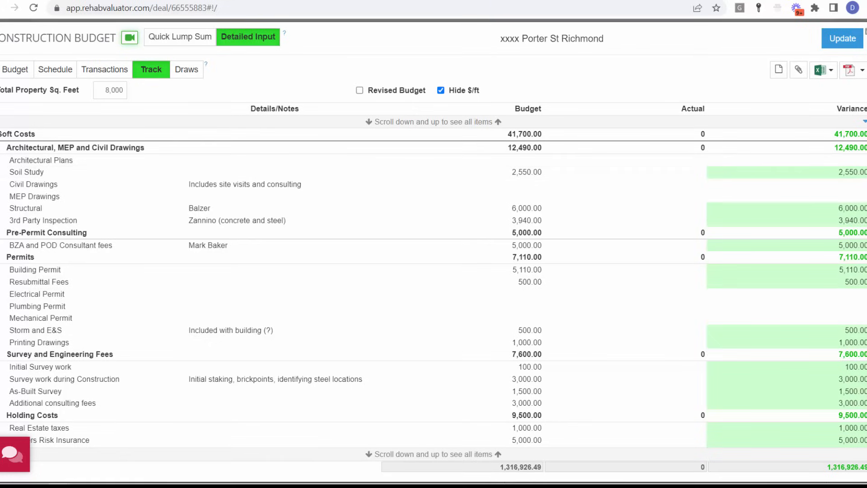
pyautogui.scroll(-10, 58, 243)
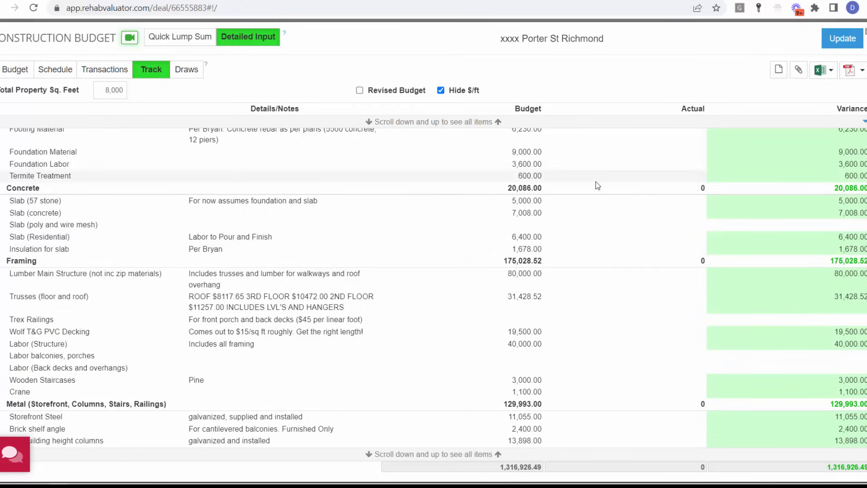
pyautogui.scroll(10, 433, 285)
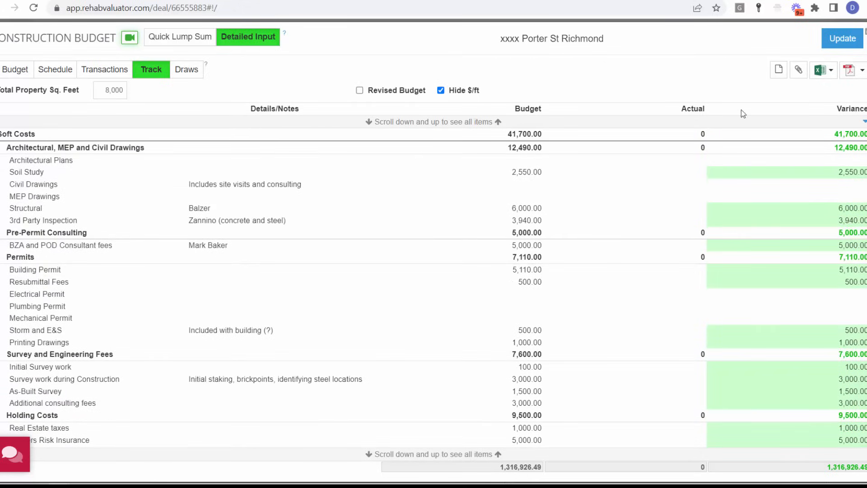
pyautogui.click(188, 70)
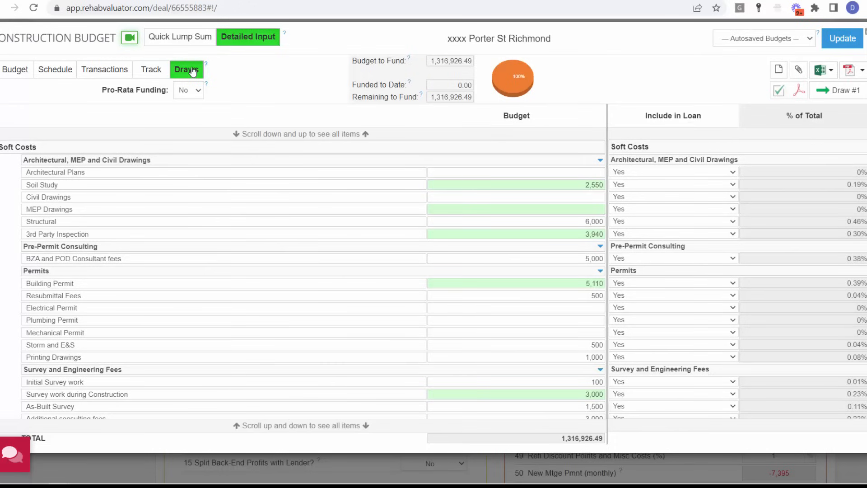